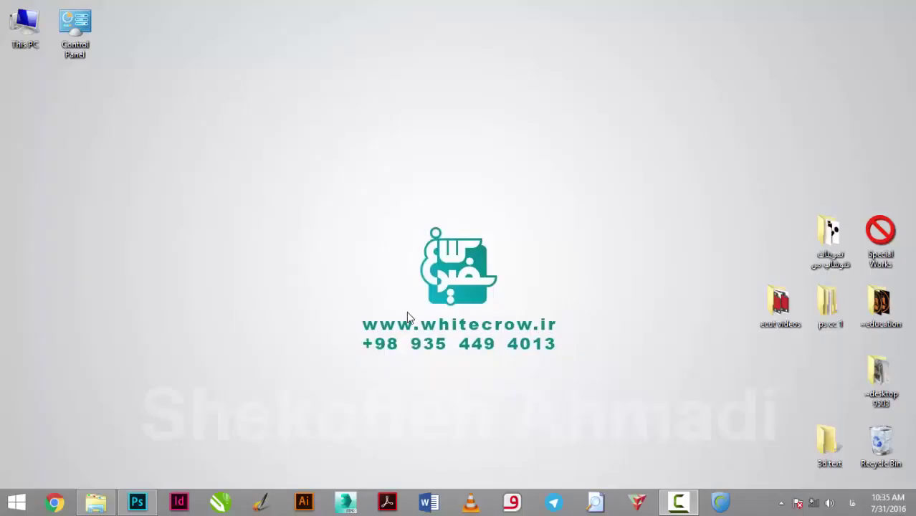
Bring the Photoshop window with the brunette woman's portrait to the front.
left_click(138, 502)
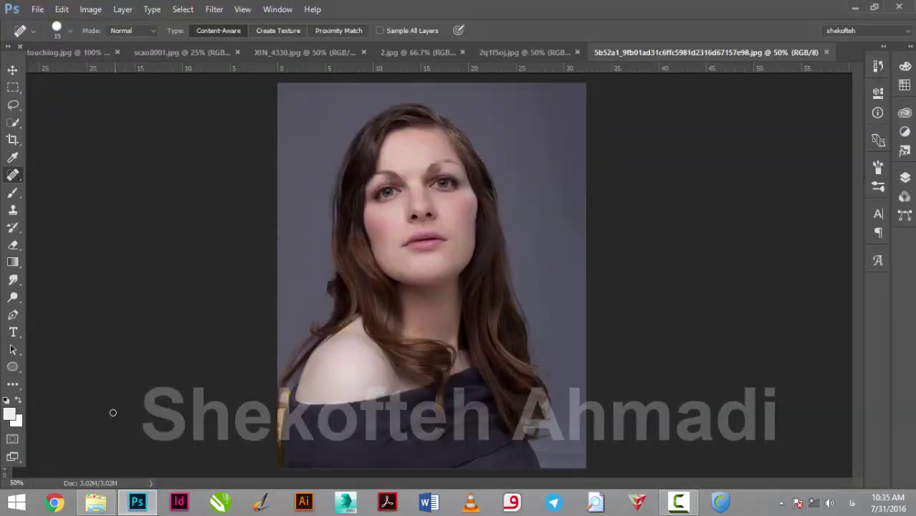
Browse touching.jpg, XIN_4330.jpg and 2q1f5oj.jpg, ending zoomed on 2q1f5oj.jpg's eyes and nose.
left_click(79, 53)
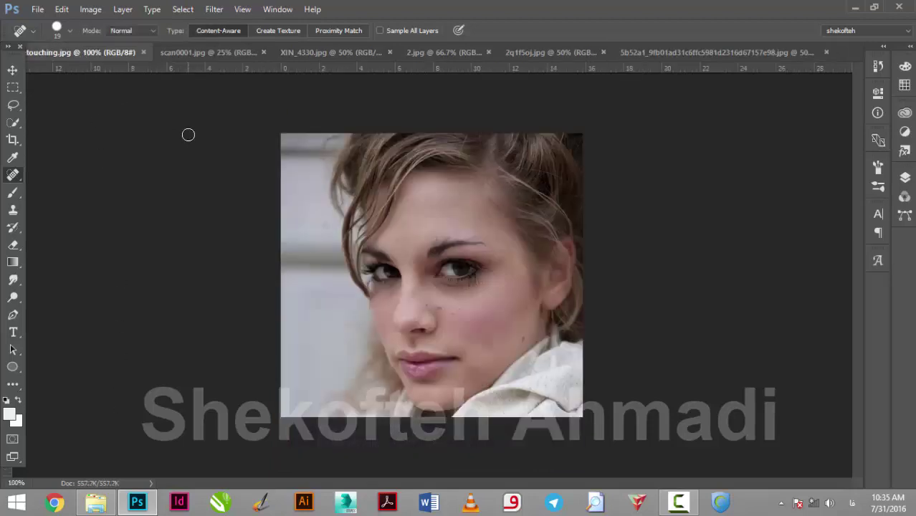
key("ctrl+Tab")
key("ctrl+Tab")
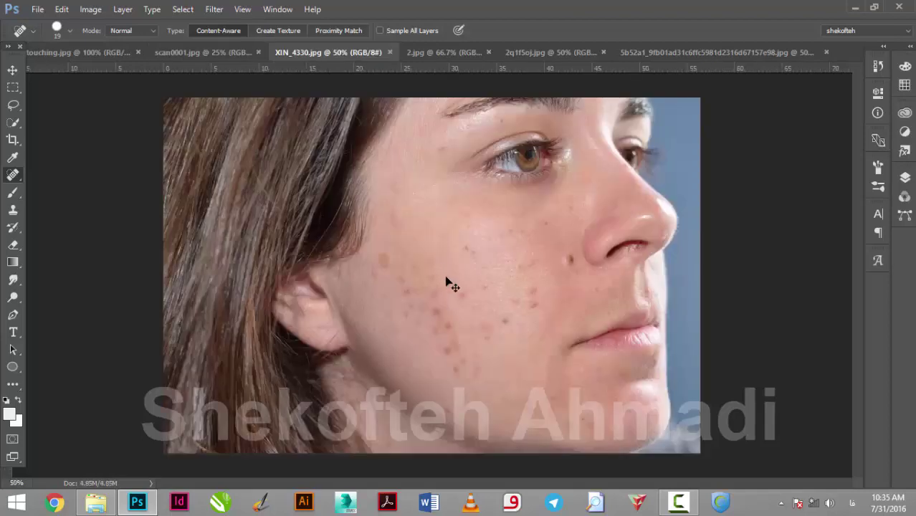
mouse_move(476, 295)
left_mouse_down()
mouse_move(449, 369)
mouse_move(568, 302)
left_mouse_up()
key("ctrl+Tab")
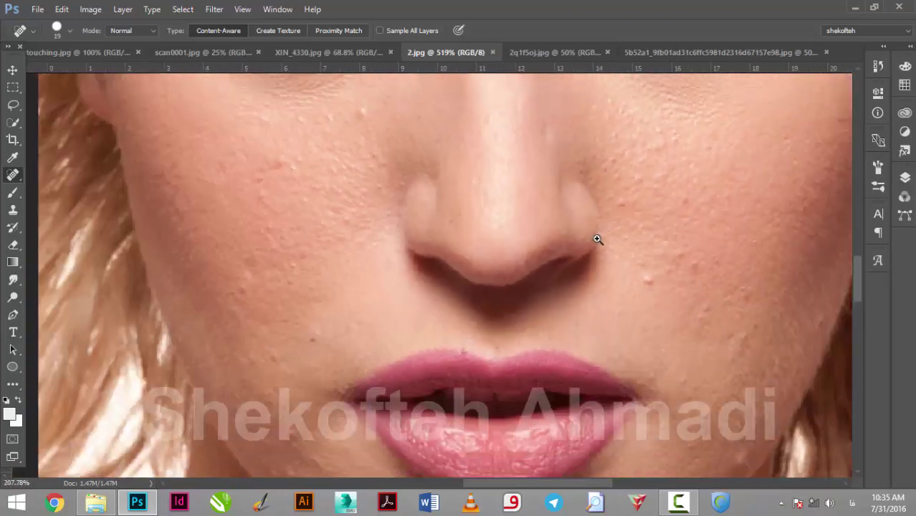
left_click_drag(656, 202, 596, 239)
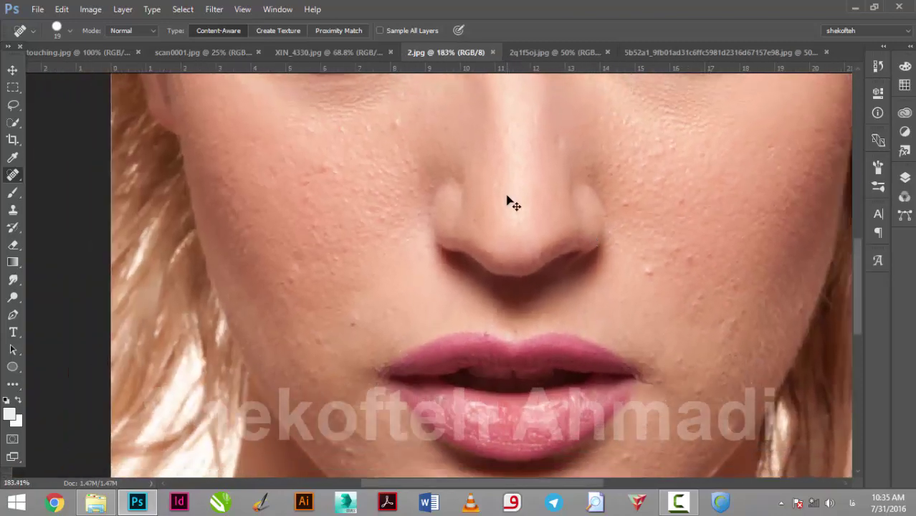
key("ctrl+Tab")
left_click_drag(381, 284, 461, 334)
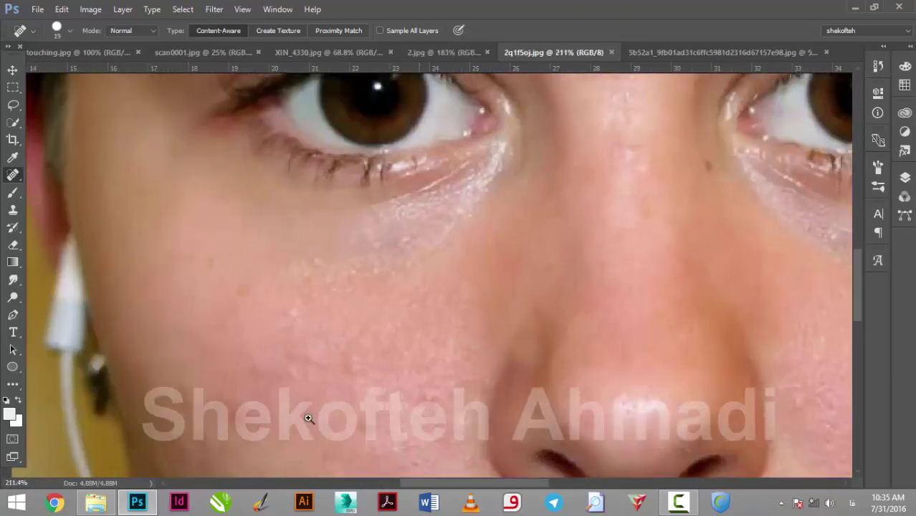
Preview the before/after retouching photo from the sample folder in Photo Viewer.
left_click(96, 502)
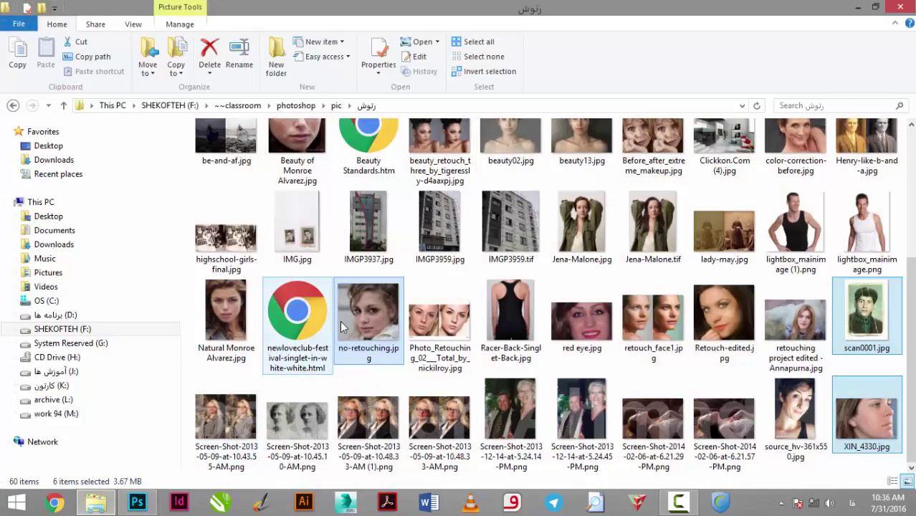
double_click(429, 335)
scroll(383, 232, "up", 2)
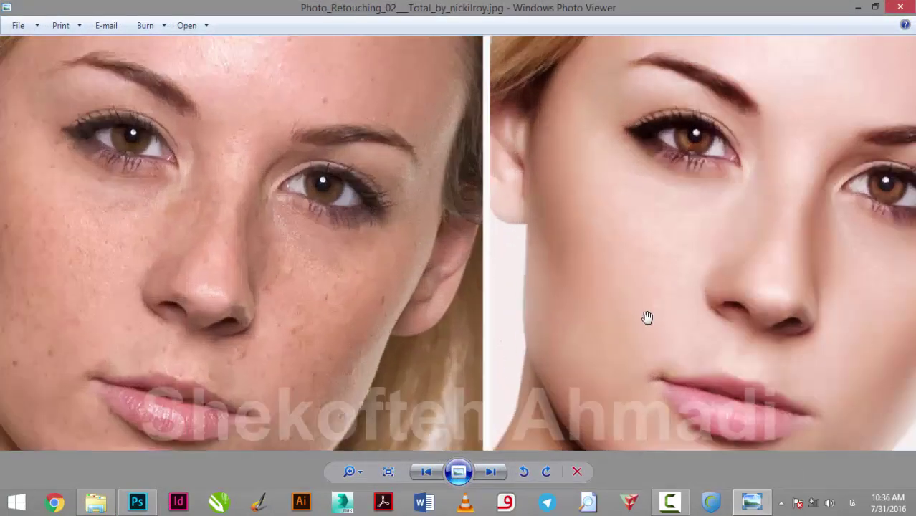
scroll(571, 230, "down", 1)
scroll(552, 147, "down", 1)
scroll(497, 312, "down", 1)
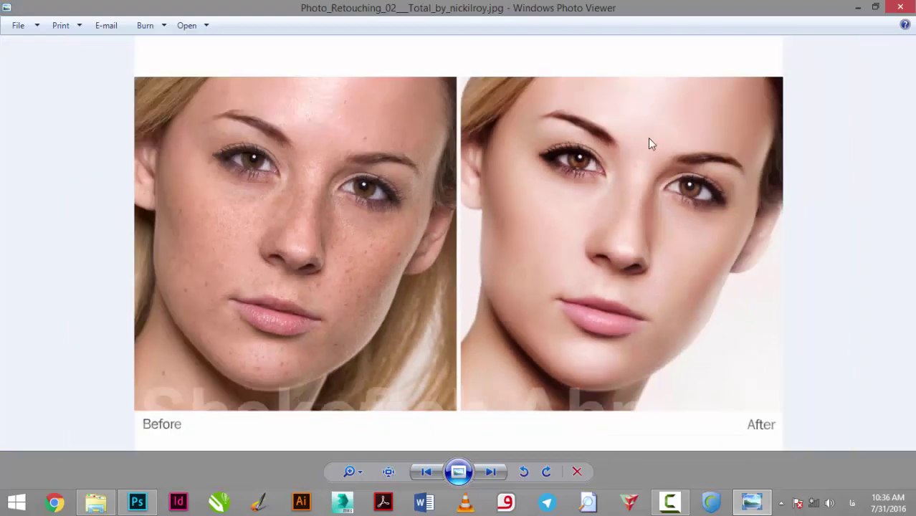
left_click(899, 7)
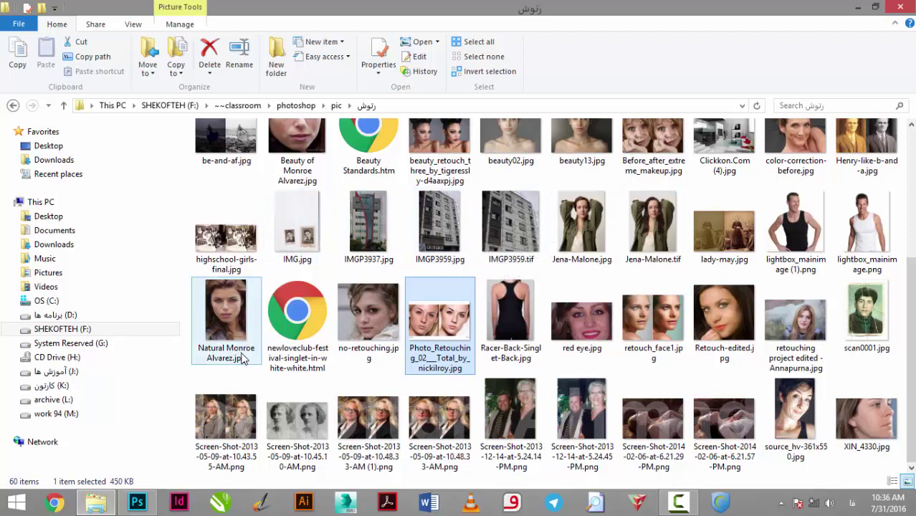
Preview the freckled woman's portrait and lightbox_mainimage (1).png in Photo Viewer.
left_click(221, 332)
double_click(220, 332)
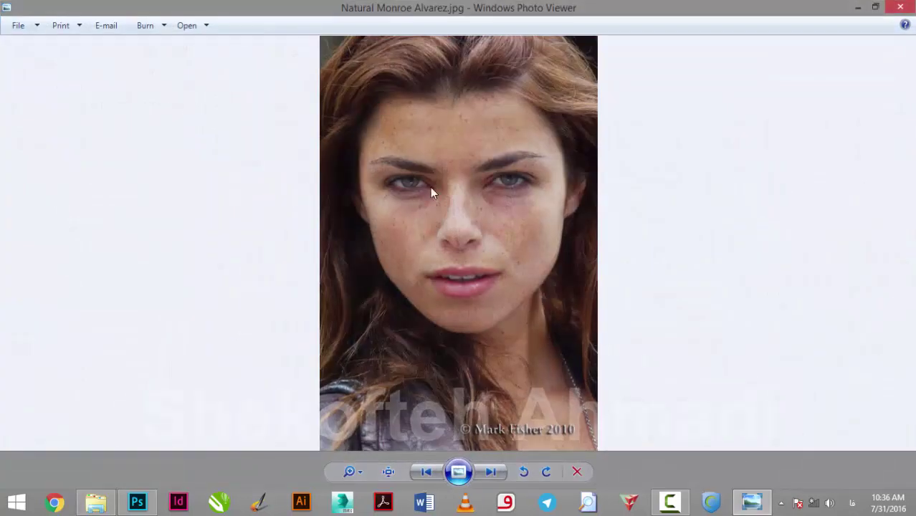
scroll(448, 180, "up", 3)
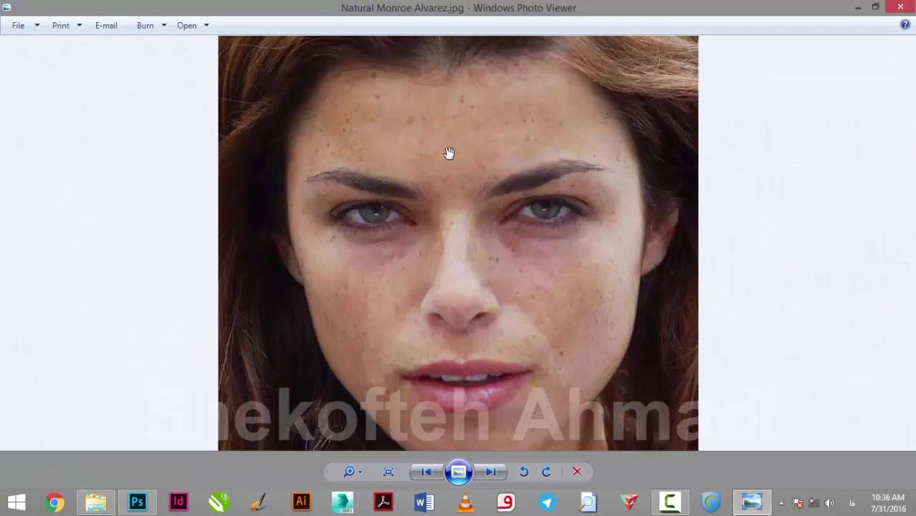
left_click(909, 13)
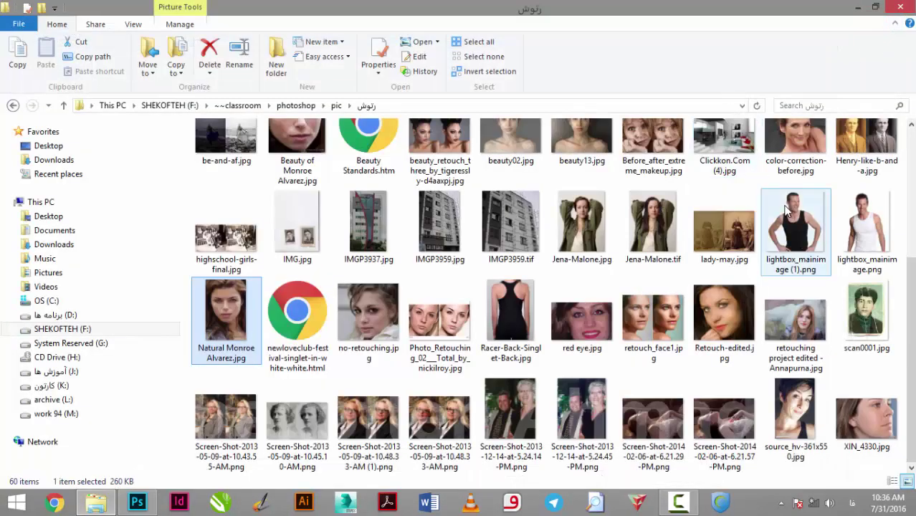
double_click(782, 234)
scroll(364, 116, "up", 1)
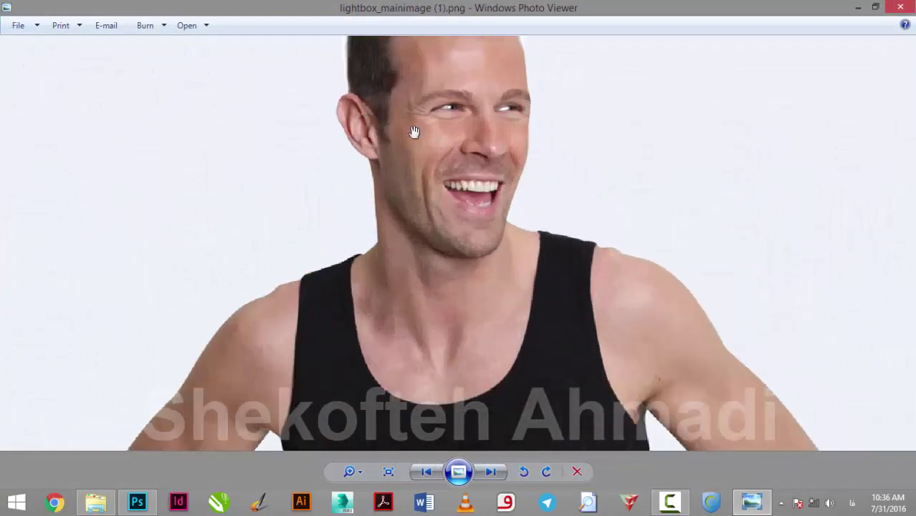
scroll(419, 133, "up", 1)
left_click(902, 7)
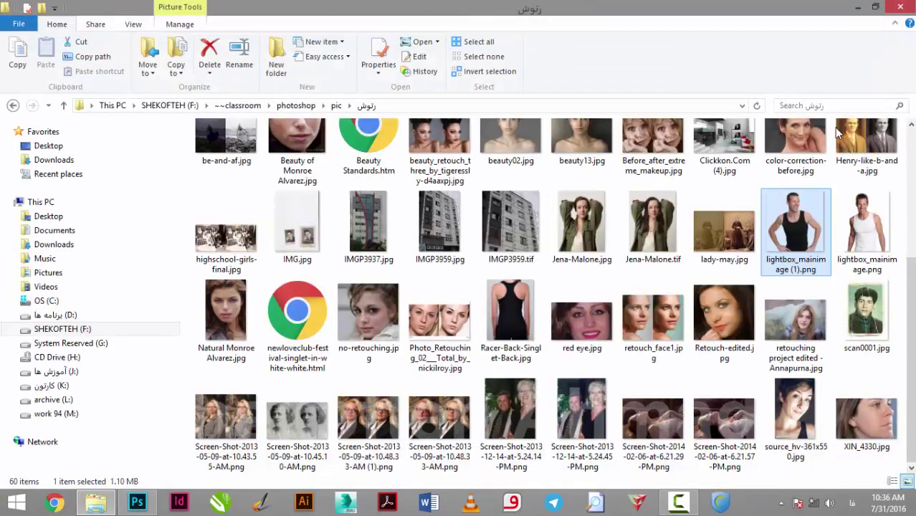
scroll(658, 181, "up", 3)
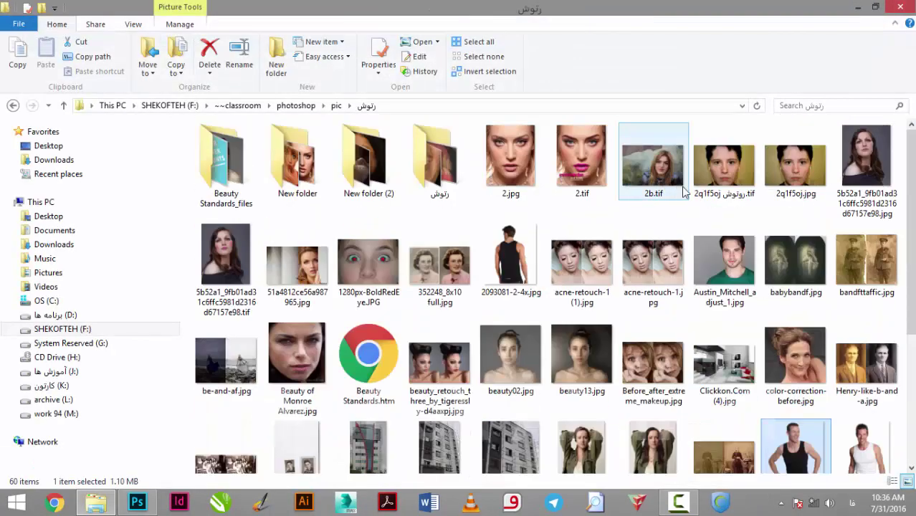
mouse_move(653, 262)
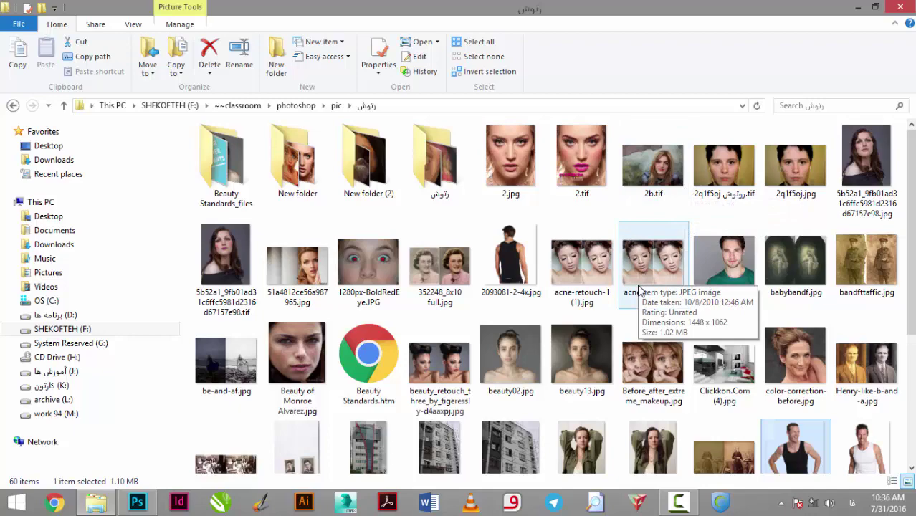
Preview 1280px-BoldRedEye.JPG, then return to Photoshop.
double_click(367, 256)
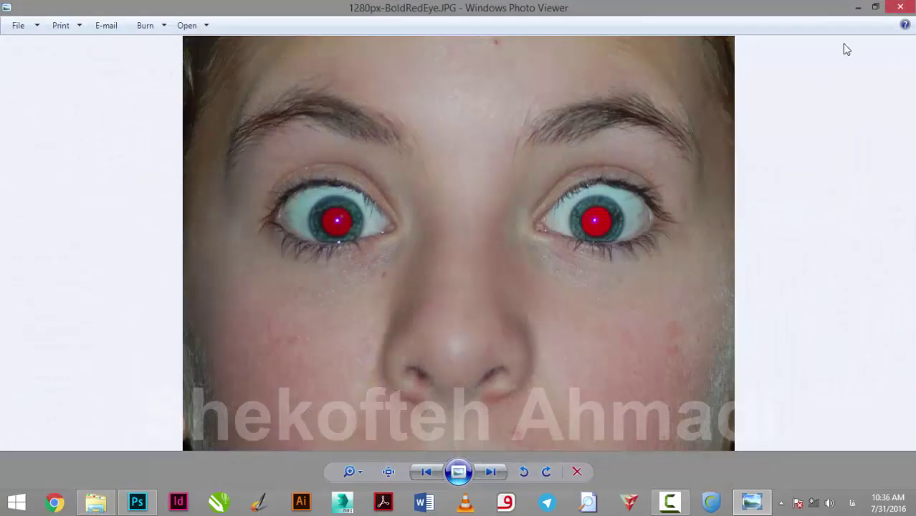
left_click(901, 7)
scroll(700, 150, "down", 3)
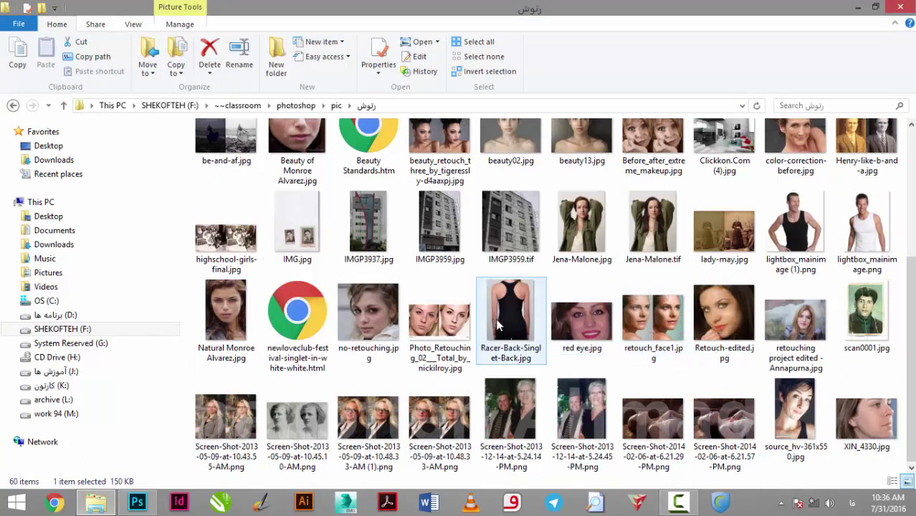
left_click(138, 504)
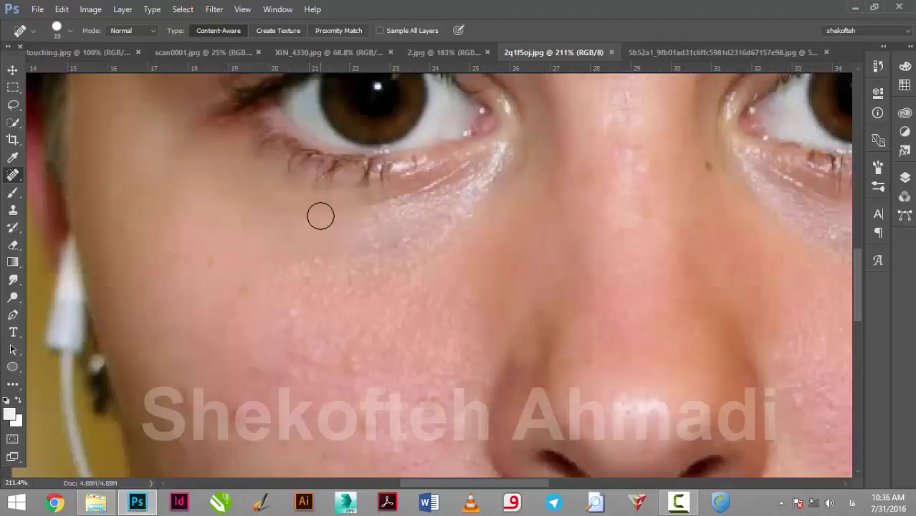
Fit the acne portrait on screen and try the sampled-area tool from the healing flyout.
key("ctrl+0")
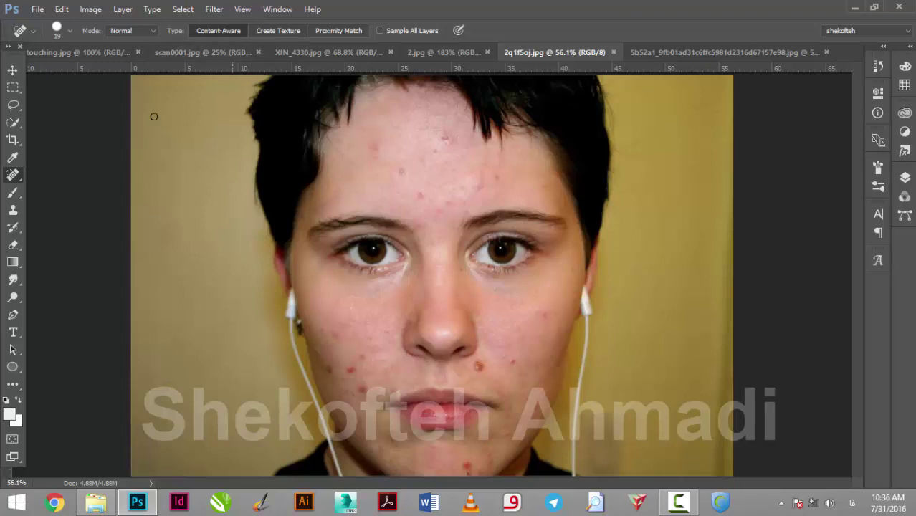
right_click(12, 175)
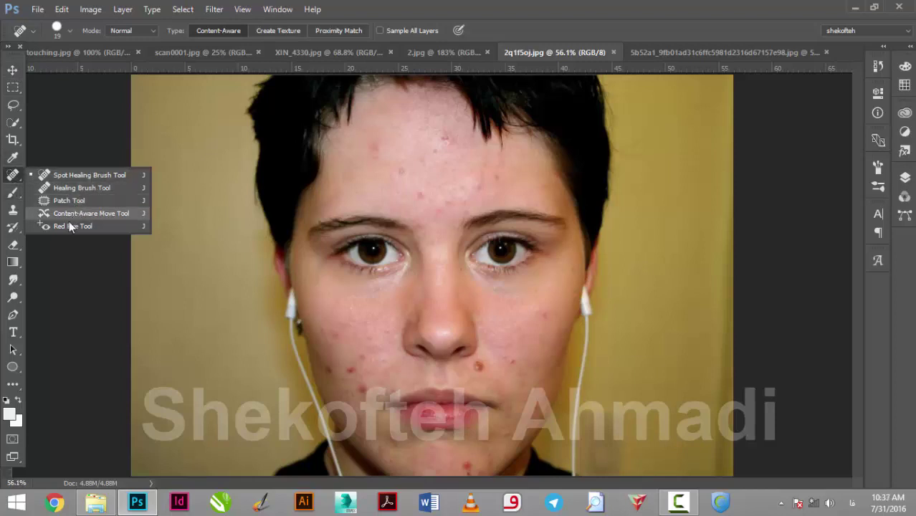
left_click(11, 212)
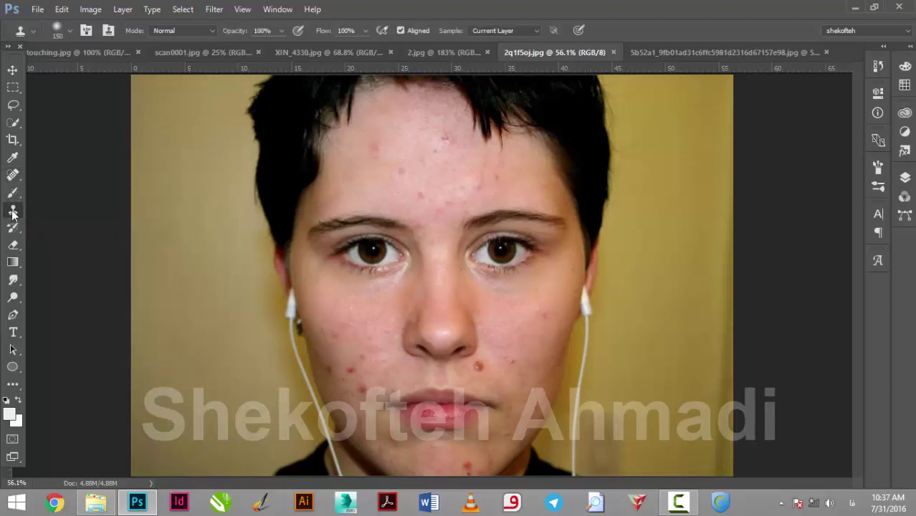
left_click(12, 177)
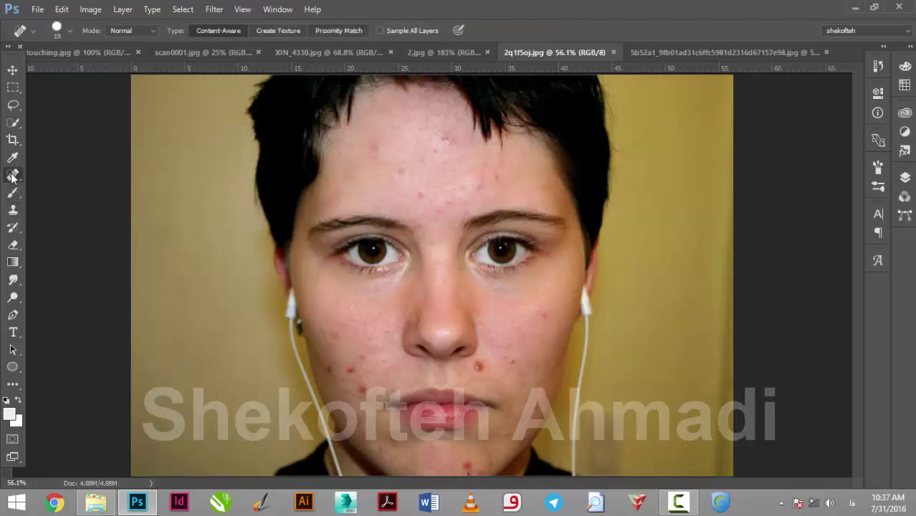
Cycle the healing tools with Shift+J to Red Eye, then reselect the Spot Healing Brush.
key("shift+j")
key("shift+j")
key("shift+j")
key("shift+j")
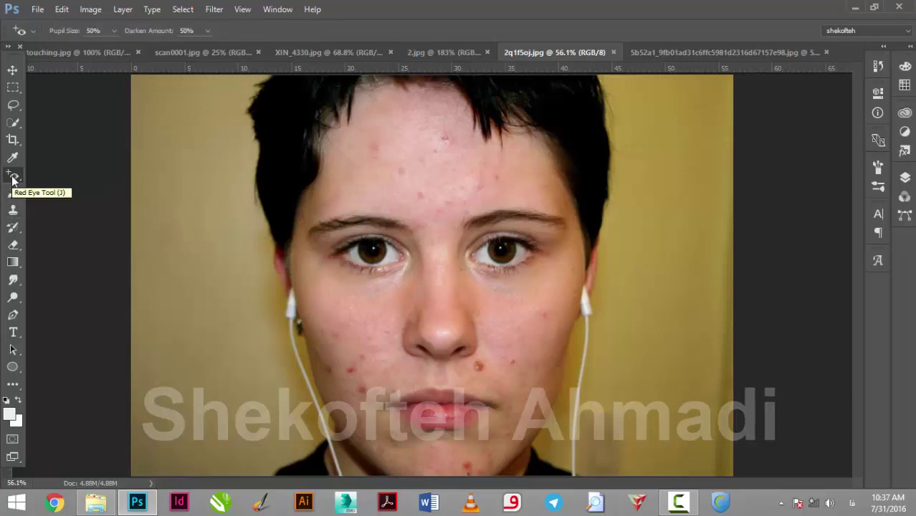
key("shift+j")
key("shift+j")
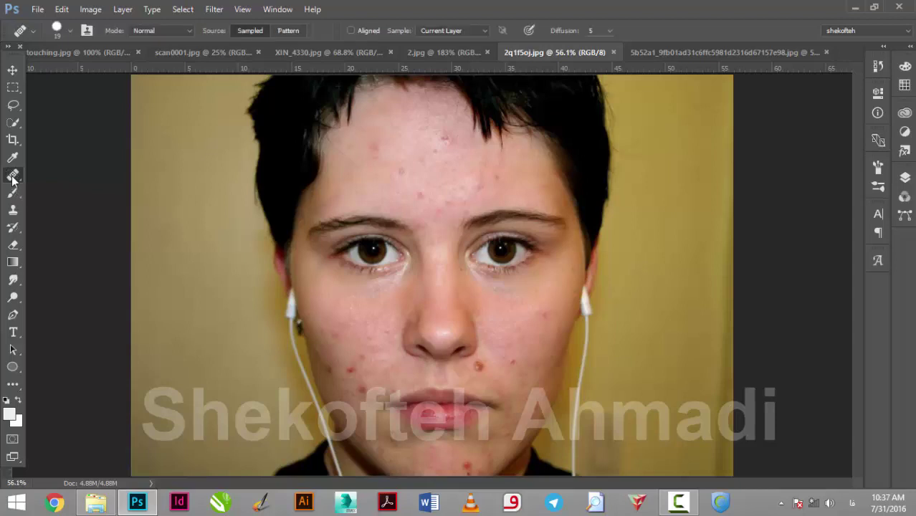
key("shift+j")
key("shift+j")
key("shift+j")
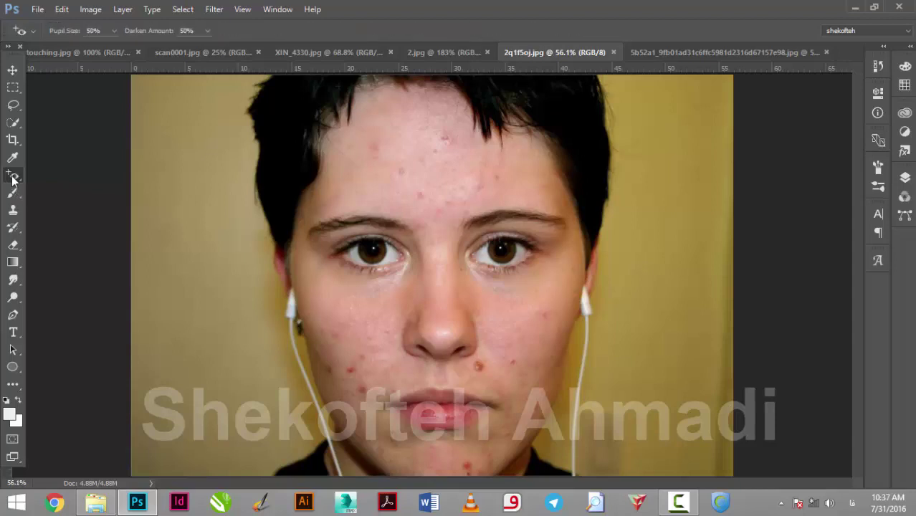
key("shift+j")
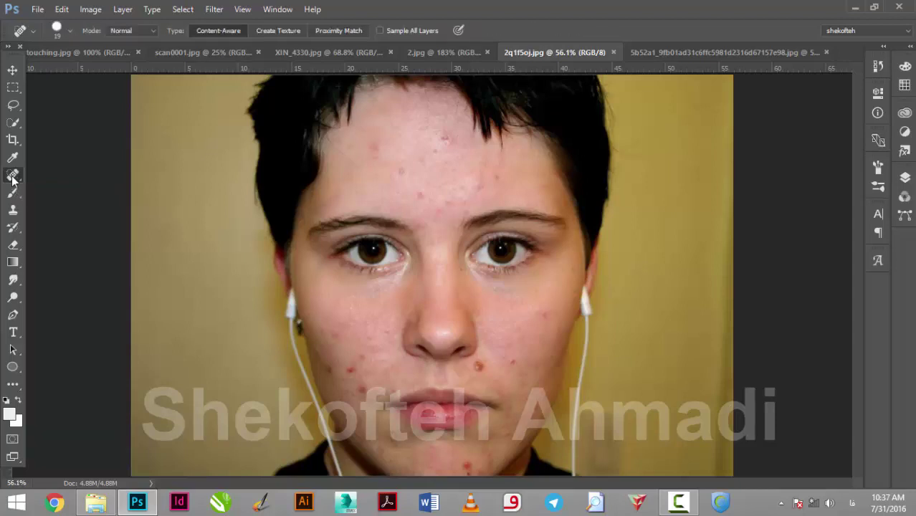
right_click(12, 177)
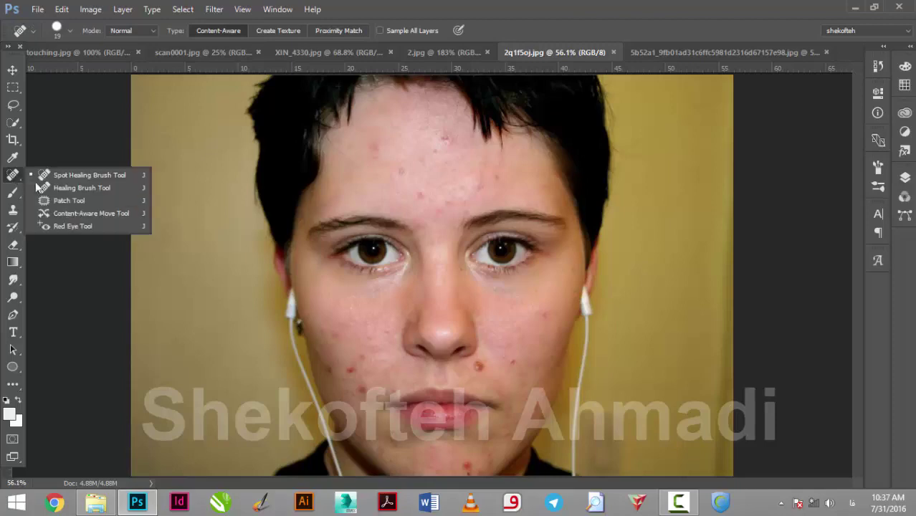
left_click(126, 175)
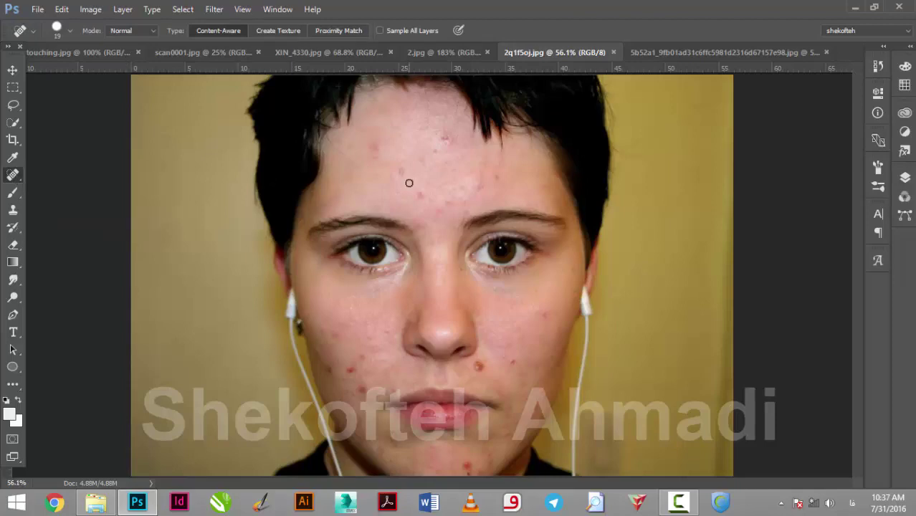
Zoom into the forehead, heal two blemishes, then undo both heals.
left_click_drag(343, 127, 393, 157)
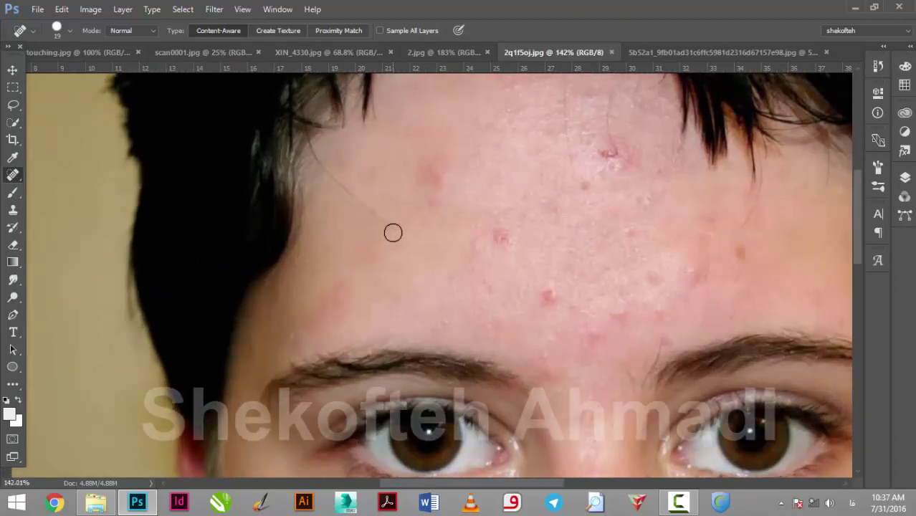
left_click_drag(432, 177, 435, 188)
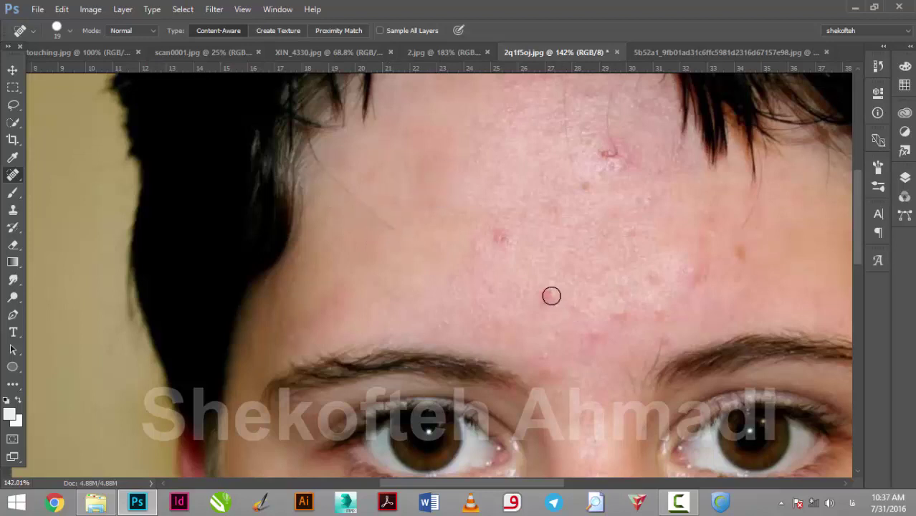
left_click_drag(550, 295, 549, 309)
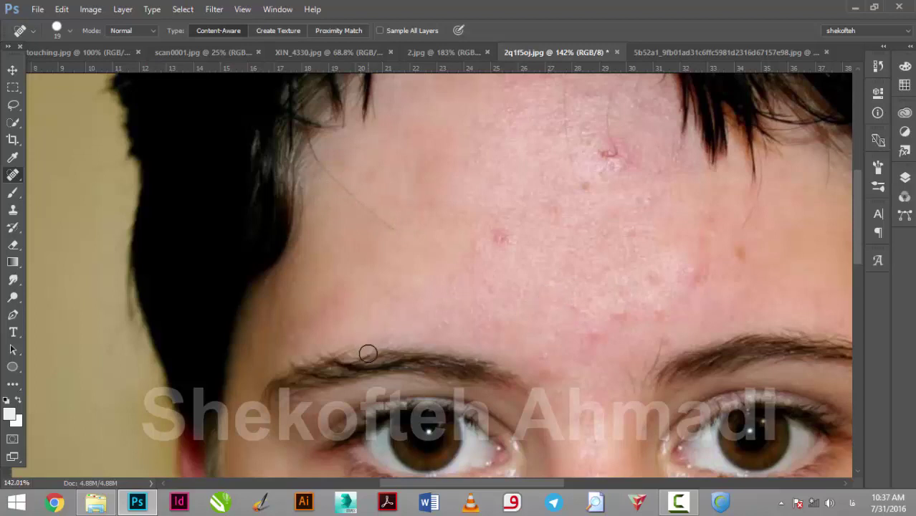
key("ctrl+alt+z")
key("ctrl+alt+z")
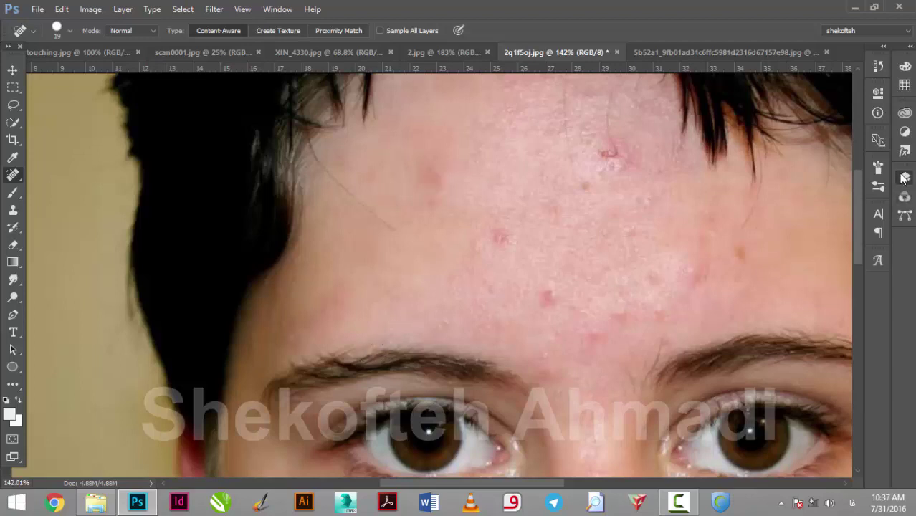
Open the Layers panel and duplicate the Background as Layer 1 with Ctrl+J.
left_click(905, 177)
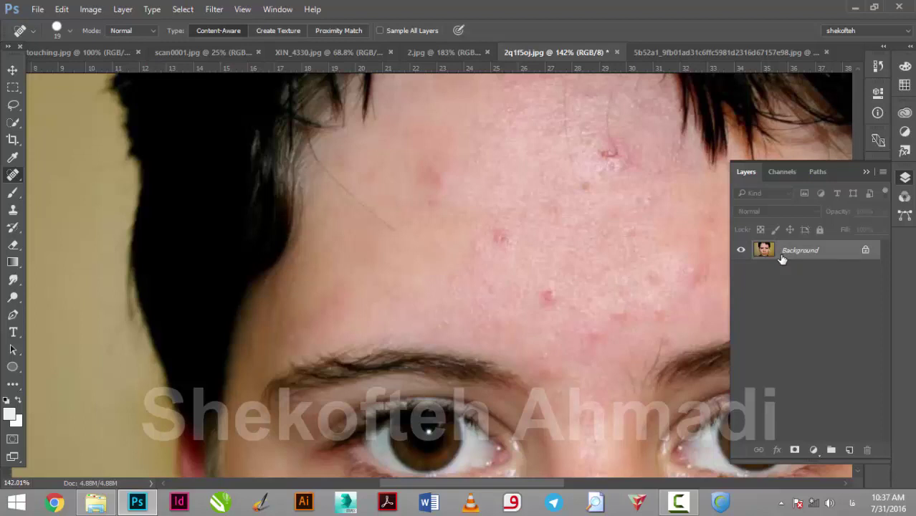
key("ctrl+j")
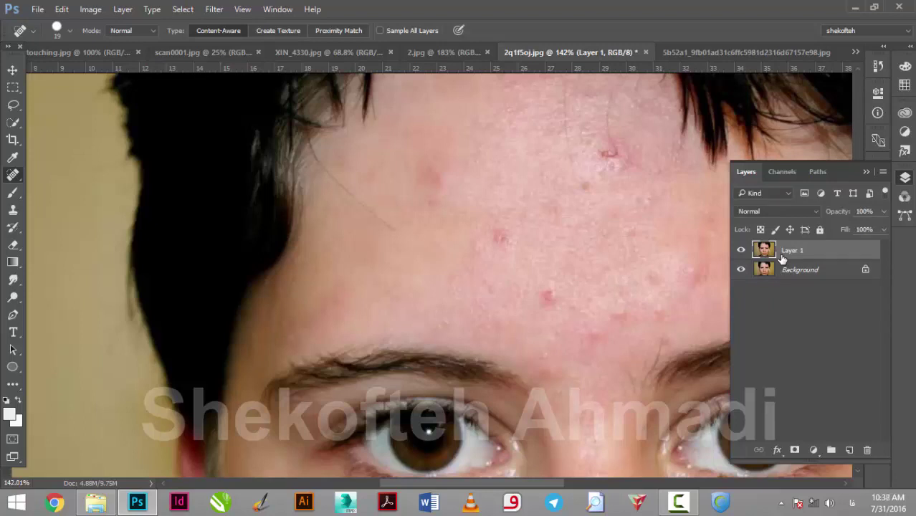
Zoom in on the face and heal two blemishes on the right cheek.
left_click(905, 177)
scroll(573, 175, "up", 1)
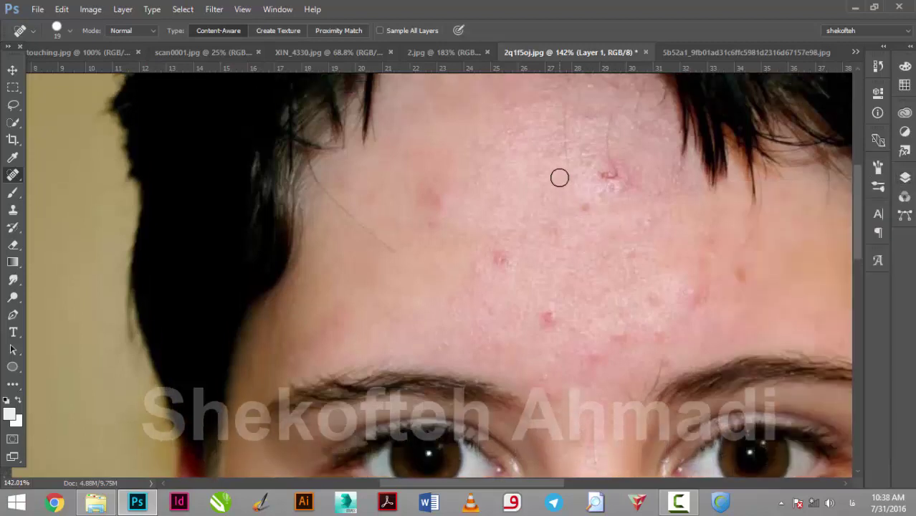
scroll(557, 176, "down", 1)
scroll(539, 216, "down", 2)
scroll(539, 316, "down", 1)
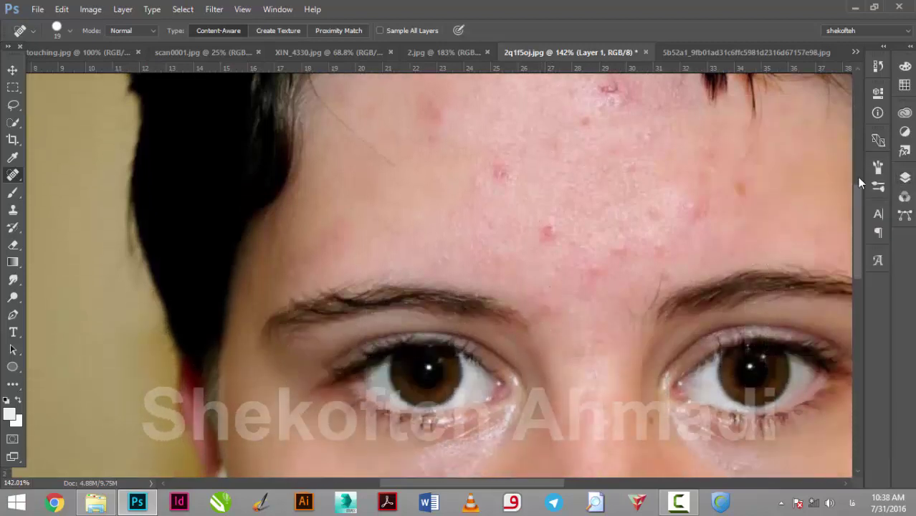
scroll(710, 285, "down", 1)
scroll(793, 326, "down", 1)
scroll(690, 332, "down", 2)
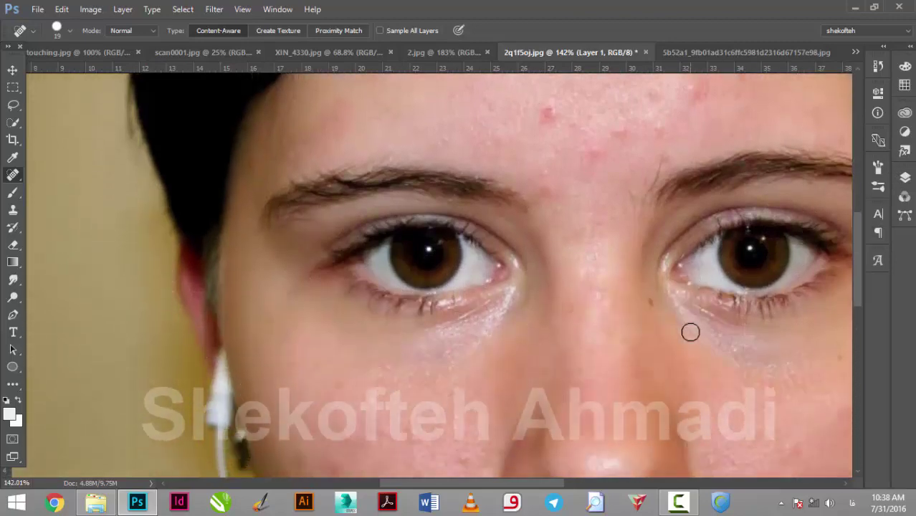
key("ctrl+0")
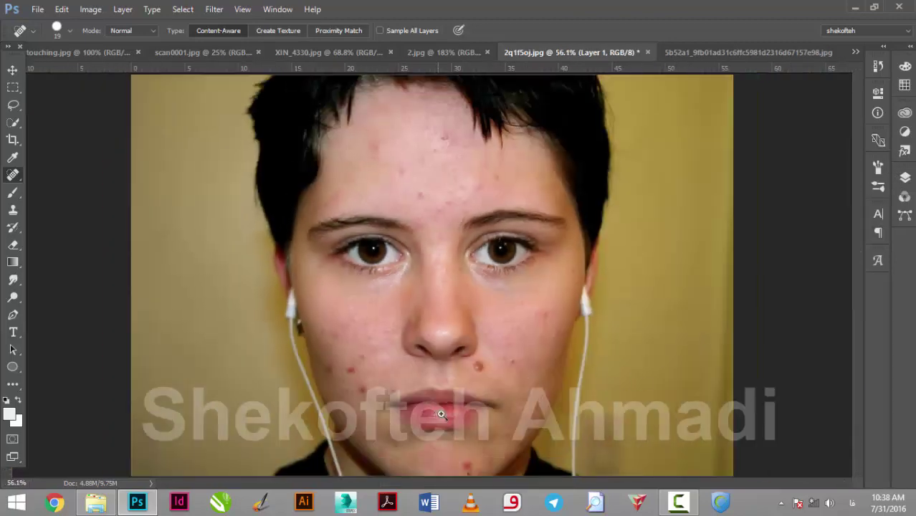
scroll(441, 415, "up", 1, "alt")
scroll(470, 415, "up", 1, "alt")
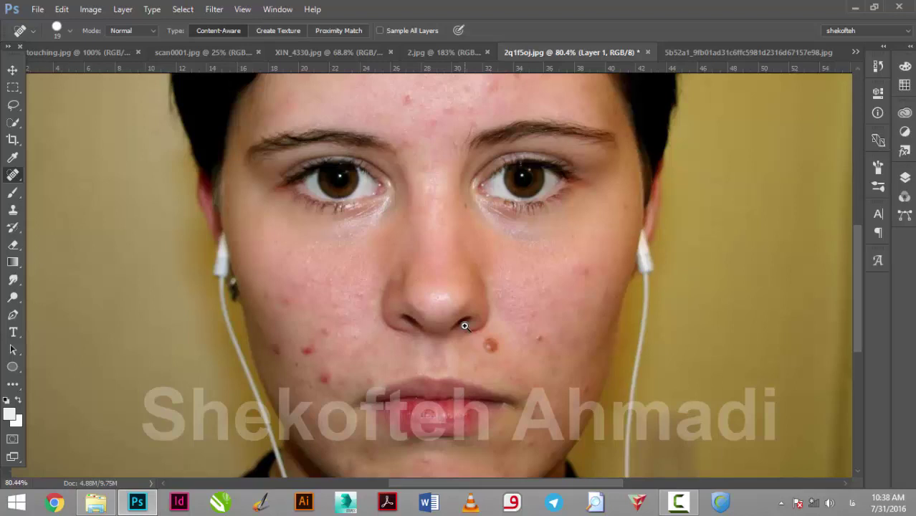
scroll(469, 352, "up", 2, "alt")
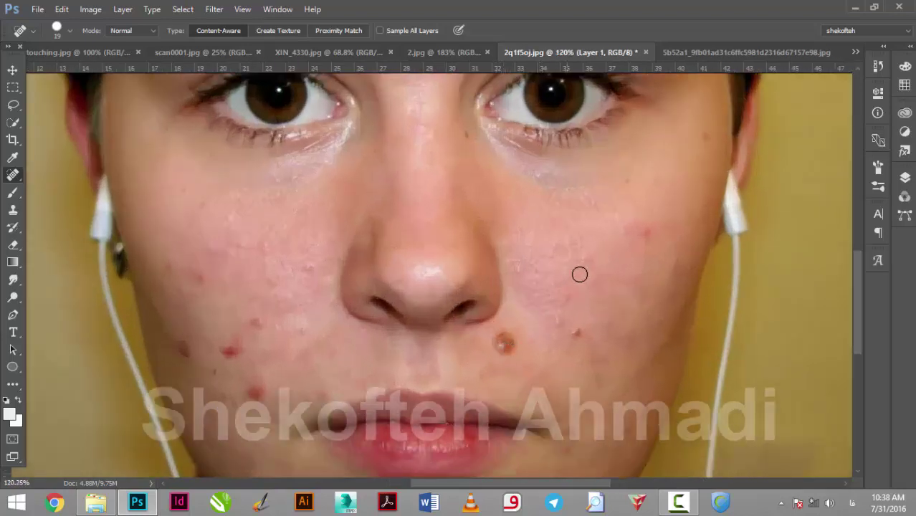
scroll(579, 273, "up", 1)
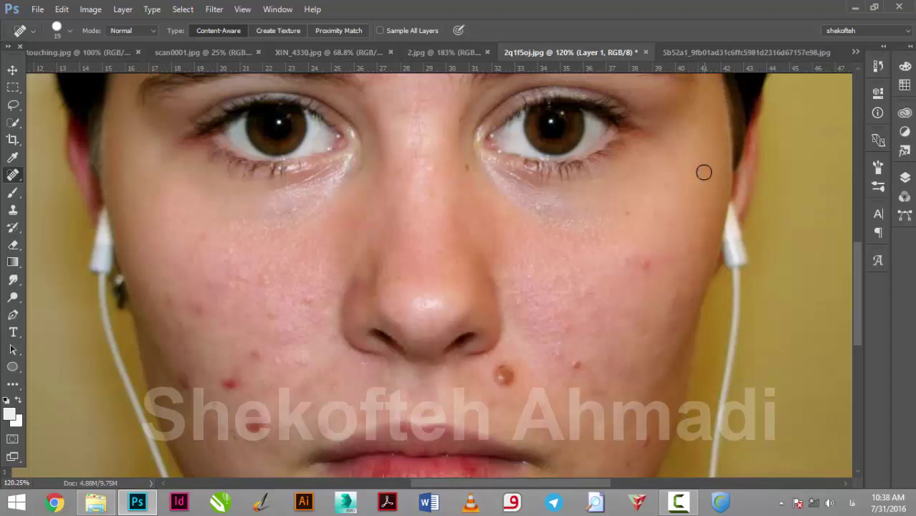
left_click(626, 211)
left_click_drag(622, 258, 630, 264)
Heal the lower right cheek, below-lip and chin blemishes.
scroll(573, 390, "down", 2)
left_click(624, 413)
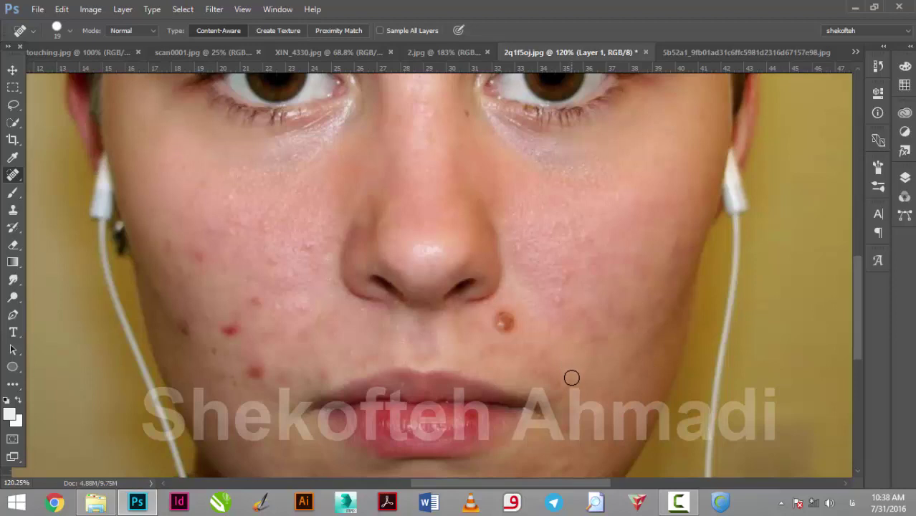
scroll(548, 388, "down", 5)
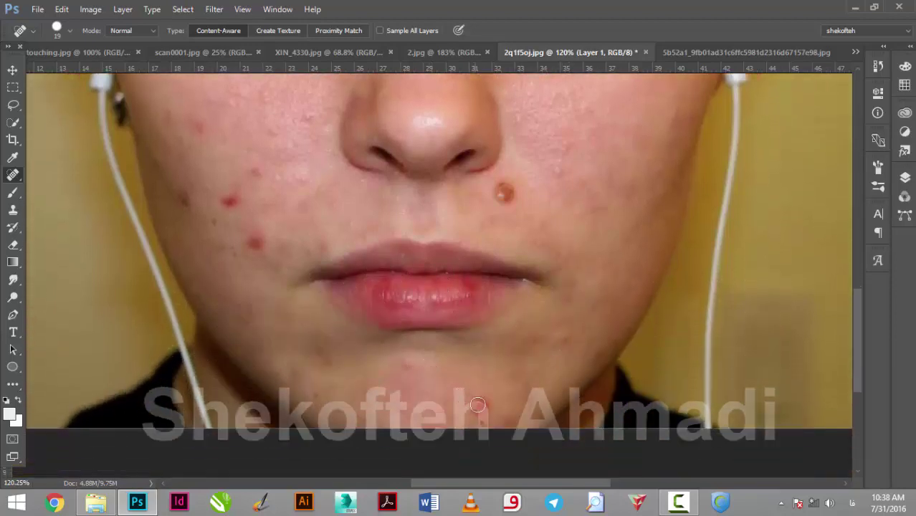
left_click(477, 405)
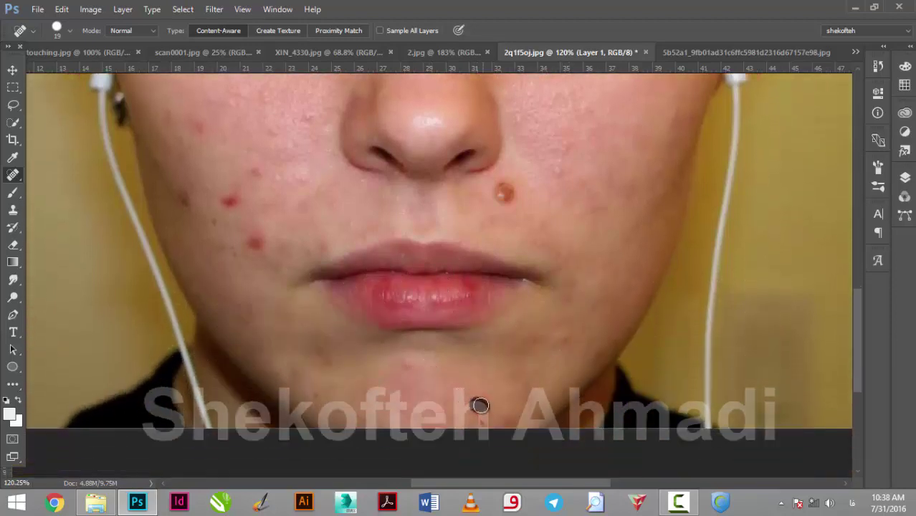
left_click(410, 362)
left_click_drag(485, 396, 486, 413)
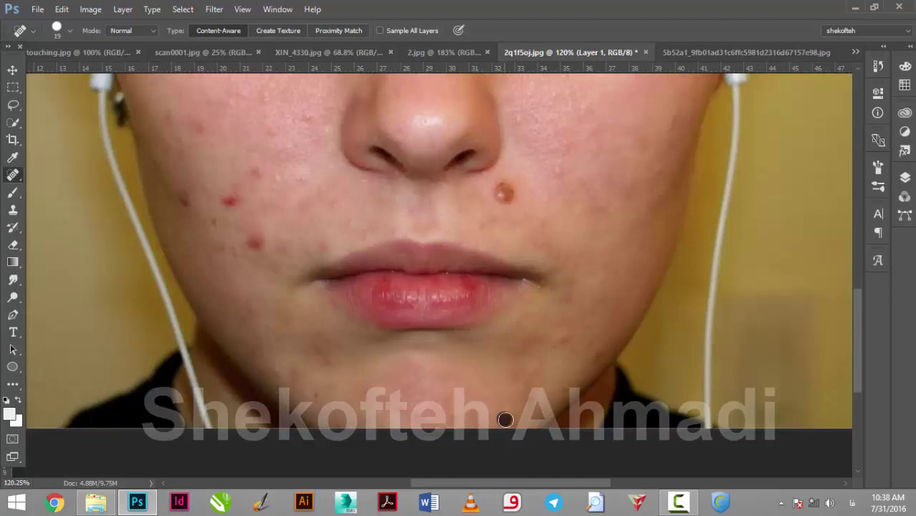
mouse_move(524, 386)
left_mouse_down()
mouse_move(508, 373)
mouse_move(534, 387)
left_mouse_up()
left_click(536, 375)
Heal a spot on the left cheek and one between the eyes.
scroll(321, 356, "up", 2)
scroll(321, 356, "up", 2)
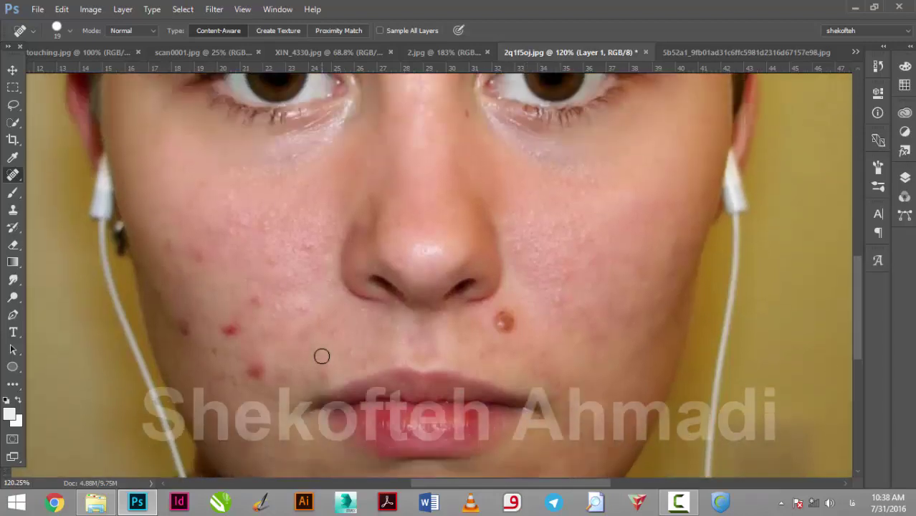
scroll(320, 356, "up", 2)
left_click(308, 289)
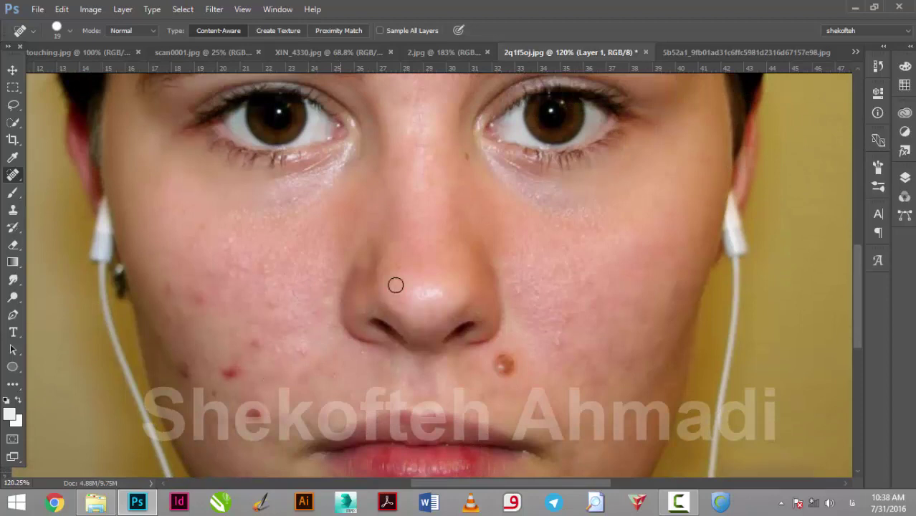
scroll(395, 282, "up", 2)
left_click(467, 223)
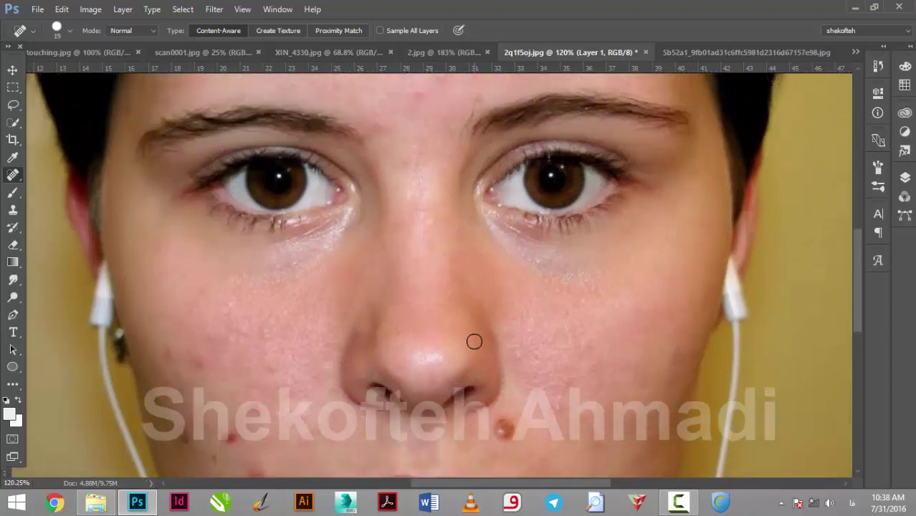
Heal the blemishes across the left forehead and near the hairline.
scroll(475, 339, "up", 2)
scroll(470, 333, "up", 2)
scroll(439, 382, "up", 1)
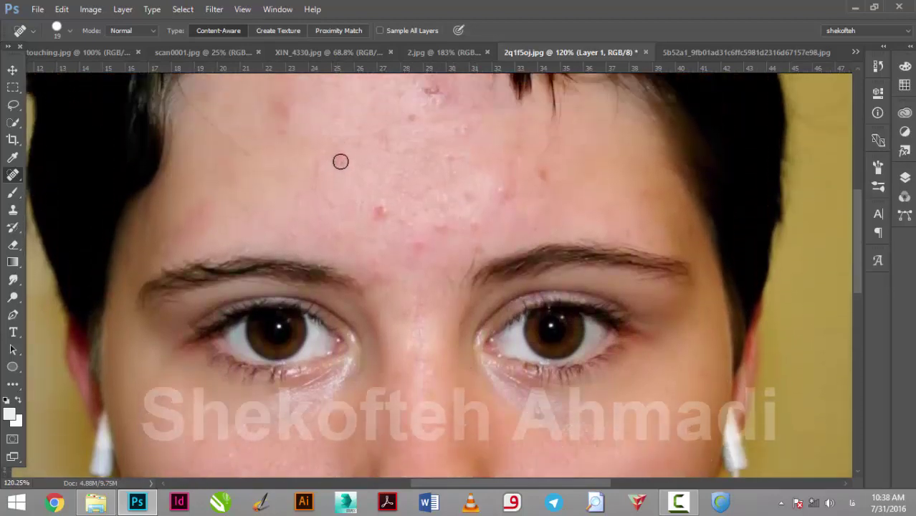
left_click(339, 161)
scroll(307, 163, "up", 1)
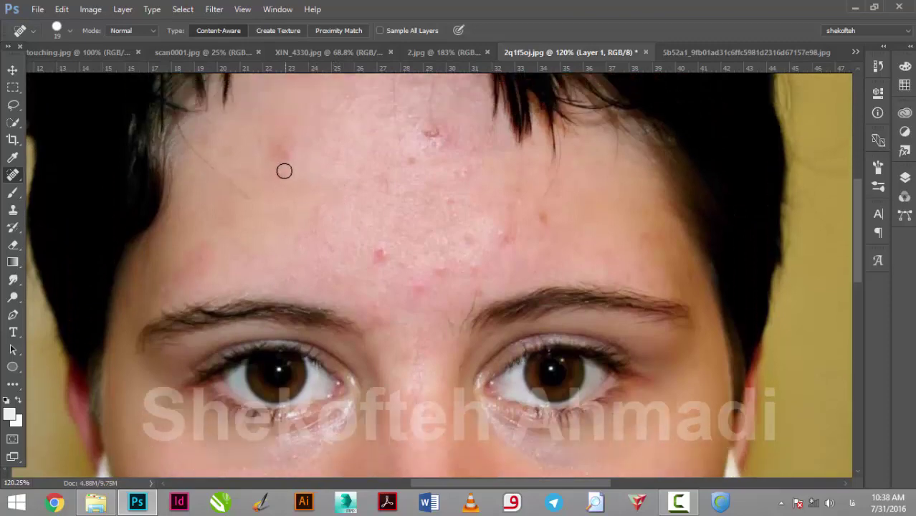
left_click_drag(284, 168, 284, 146)
mouse_move(406, 142)
left_mouse_down()
mouse_move(435, 133)
mouse_move(429, 124)
mouse_move(445, 138)
left_mouse_up()
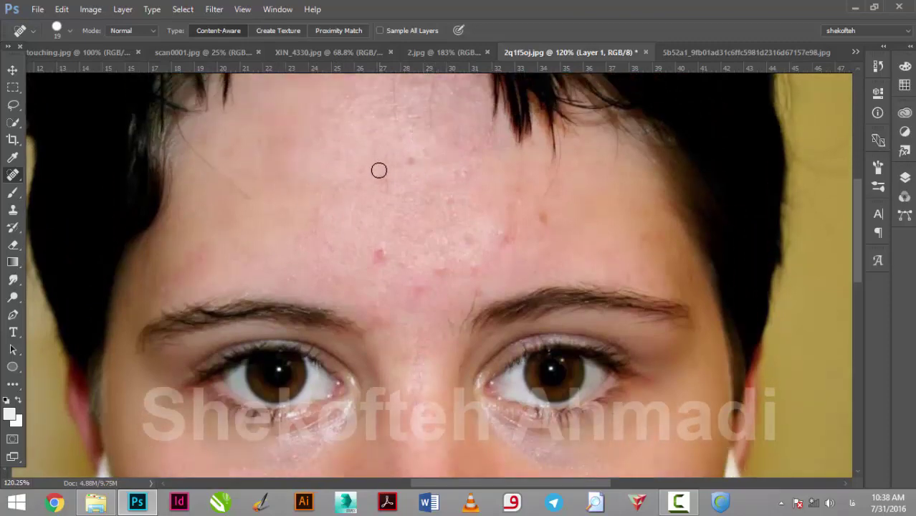
left_click_drag(450, 174, 464, 170)
Heal the forehead spots above the brows, on the right forehead and near the temple.
left_click(541, 213)
left_click(377, 254)
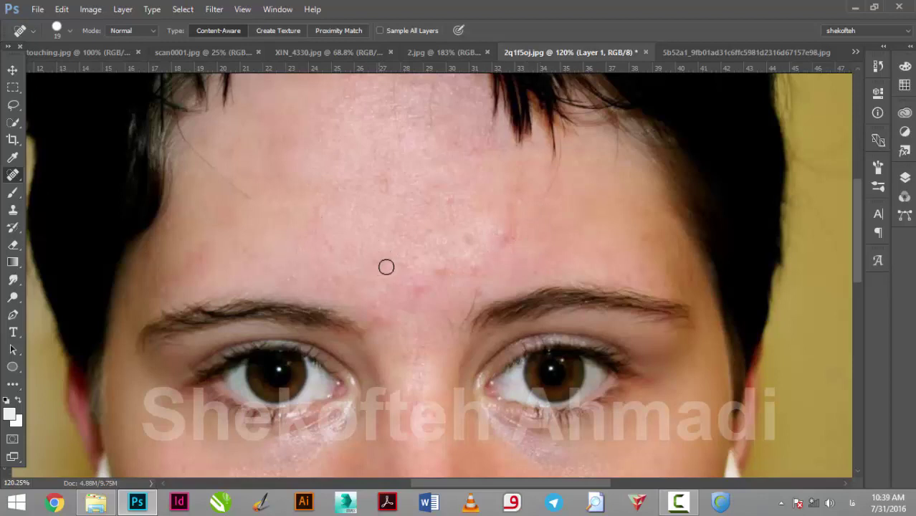
left_click(375, 258)
left_click(401, 266)
left_click(391, 309)
left_click(418, 287)
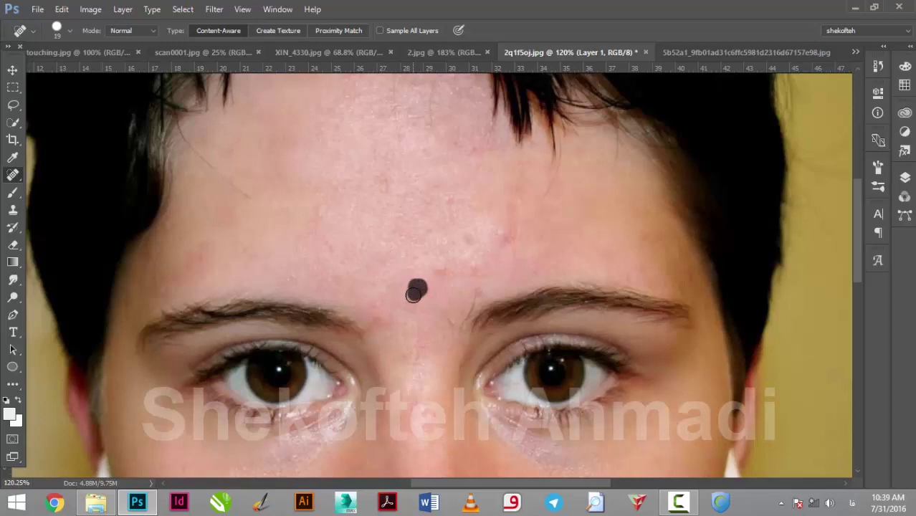
left_click(439, 269)
left_click(472, 267)
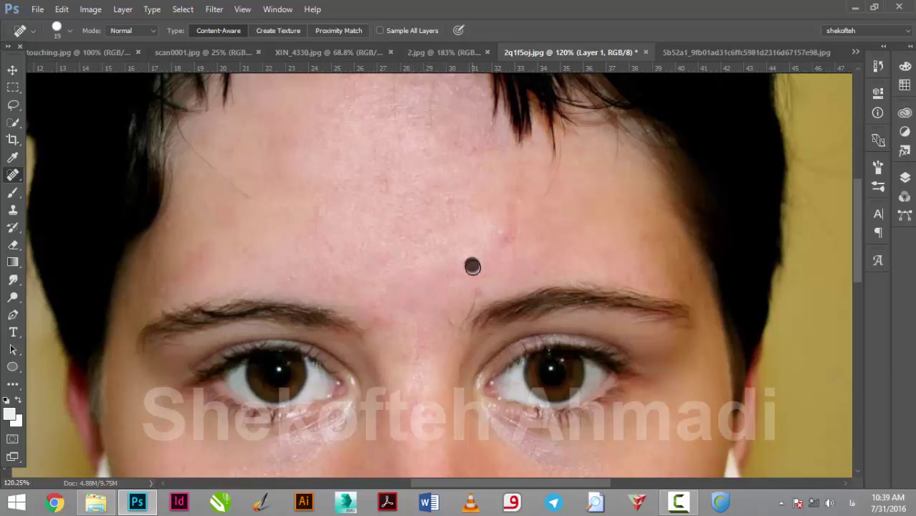
left_click(478, 294)
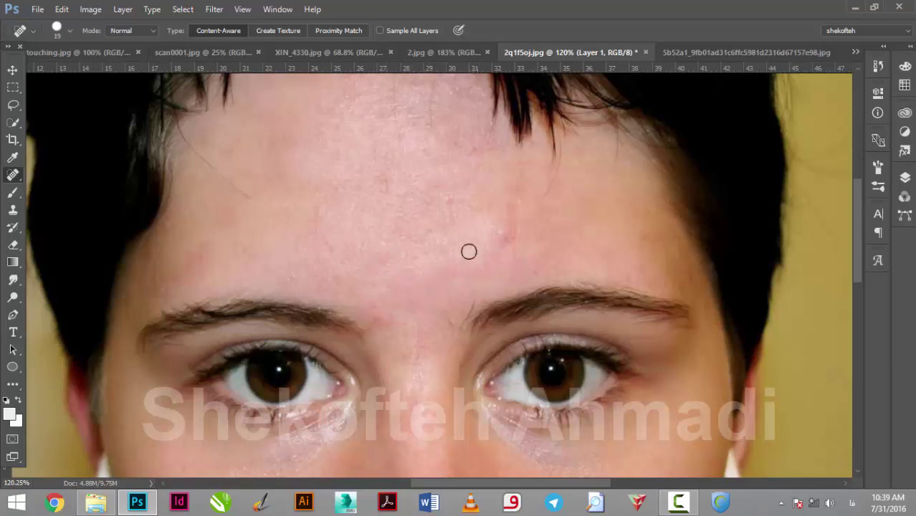
left_click_drag(496, 237, 508, 239)
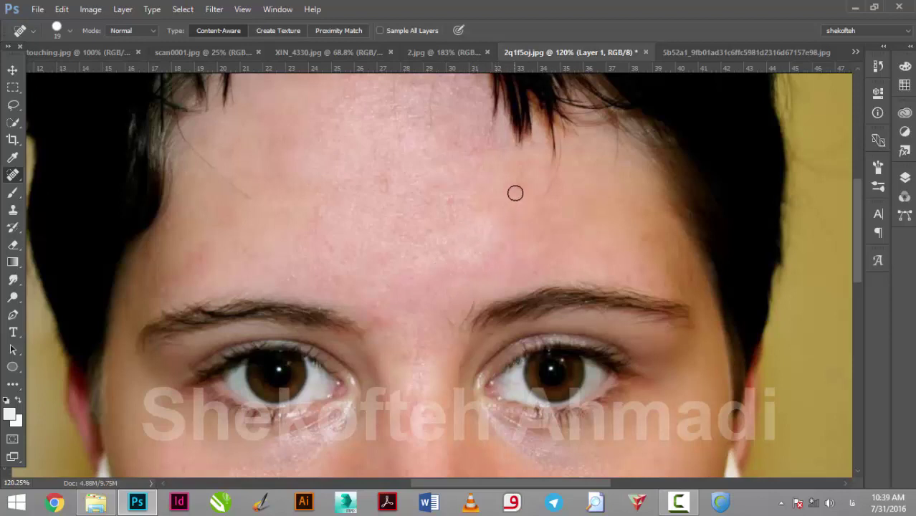
left_click(645, 237)
left_click(903, 179)
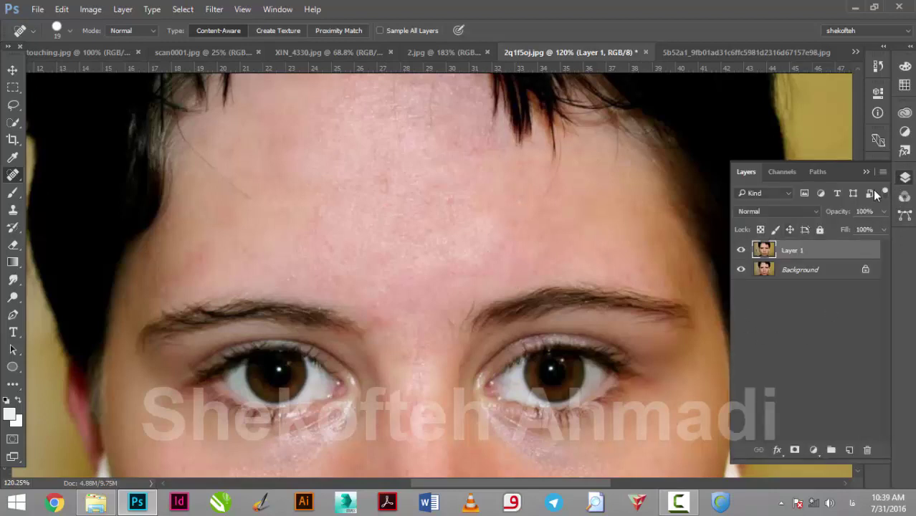
Toggle Layer 1's visibility to compare the retouch against the original.
left_click(742, 251)
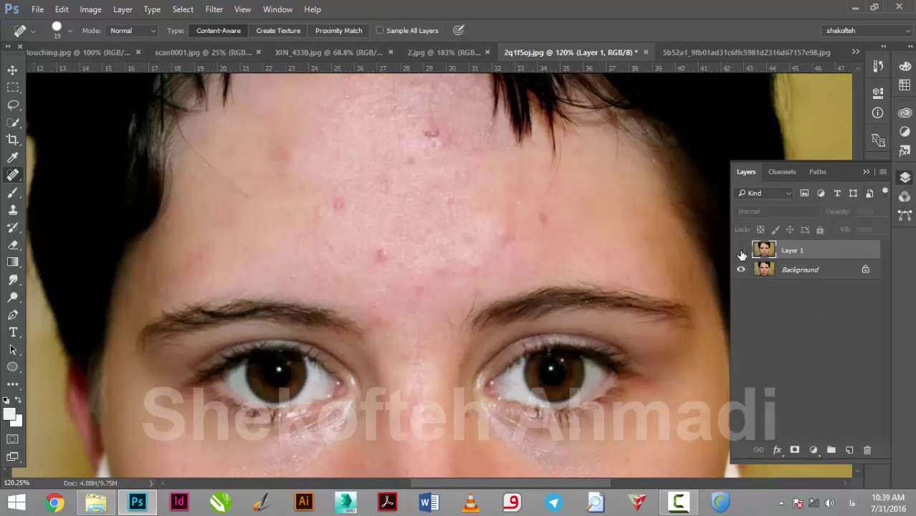
left_click(741, 251)
left_click(741, 251)
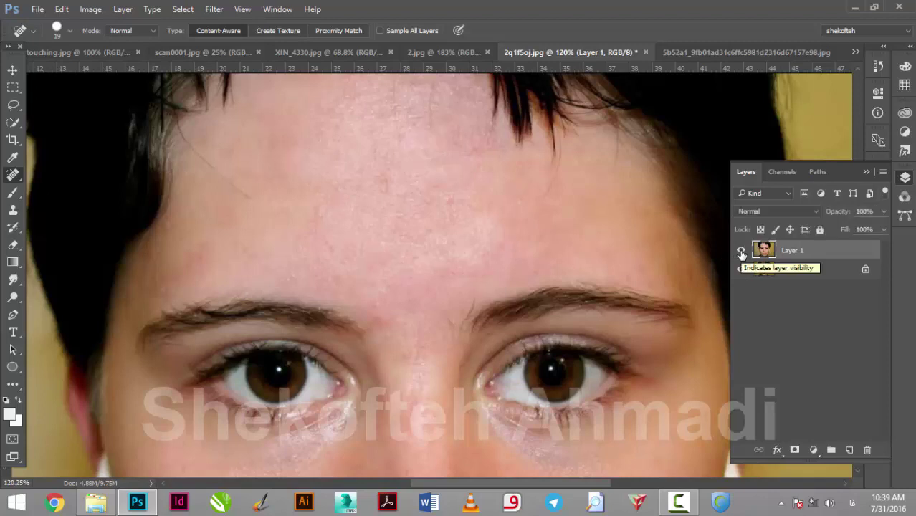
left_click(742, 251)
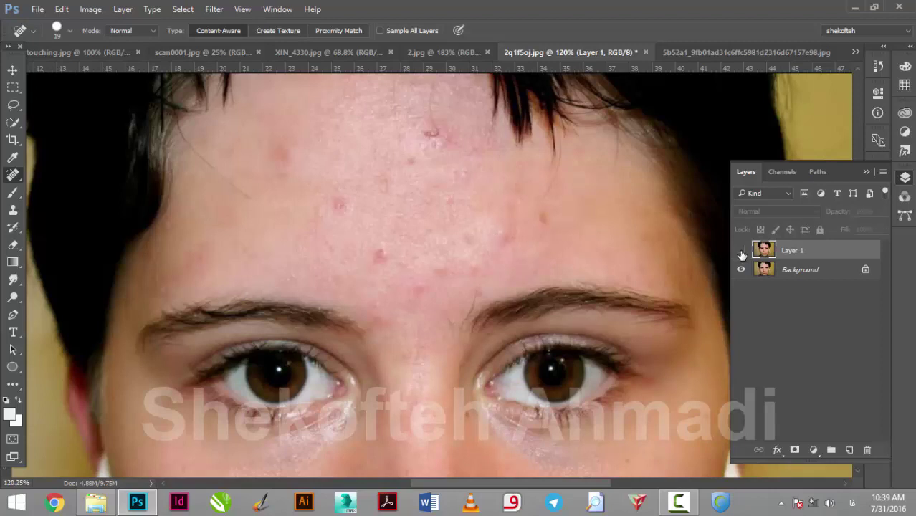
left_click(741, 251)
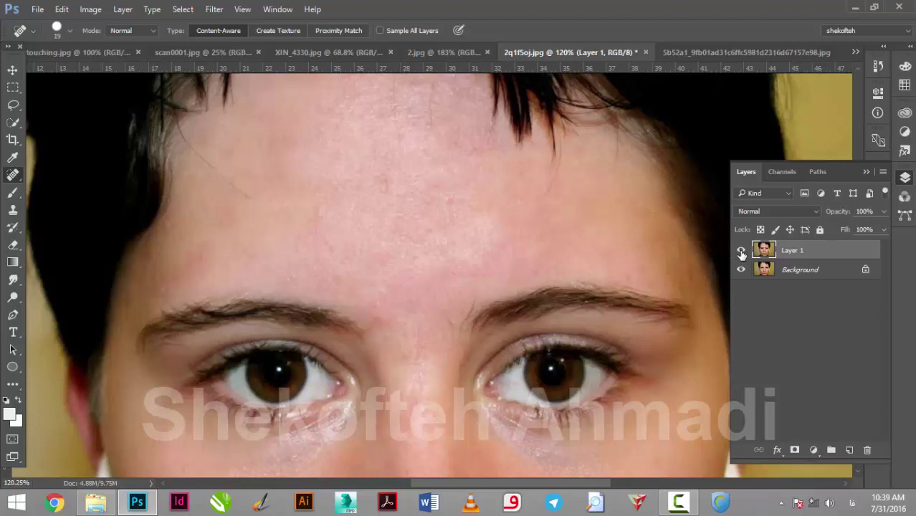
Heal the leftover forehead blemishes, including spots on the upper forehead and above the brow.
left_click(521, 215)
left_click_drag(548, 201, 555, 192)
left_click(550, 184)
scroll(469, 218, "down", 2)
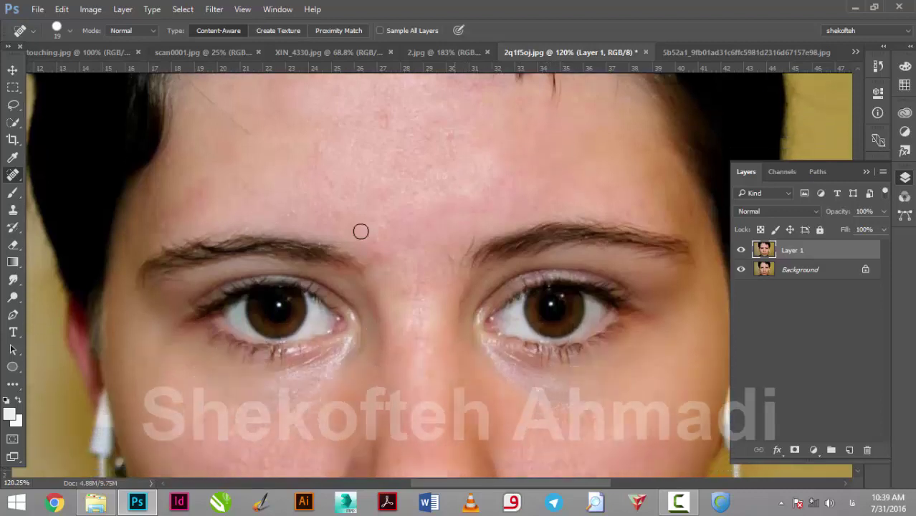
left_click(327, 183)
left_click_drag(387, 264, 372, 248)
left_click(374, 239)
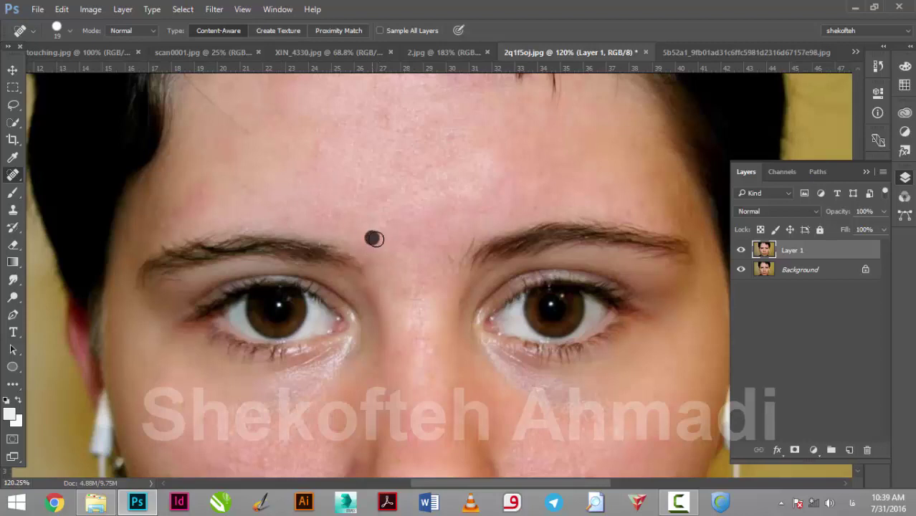
scroll(412, 352, "down", 1)
scroll(458, 350, "down", 2)
scroll(501, 362, "down", 2)
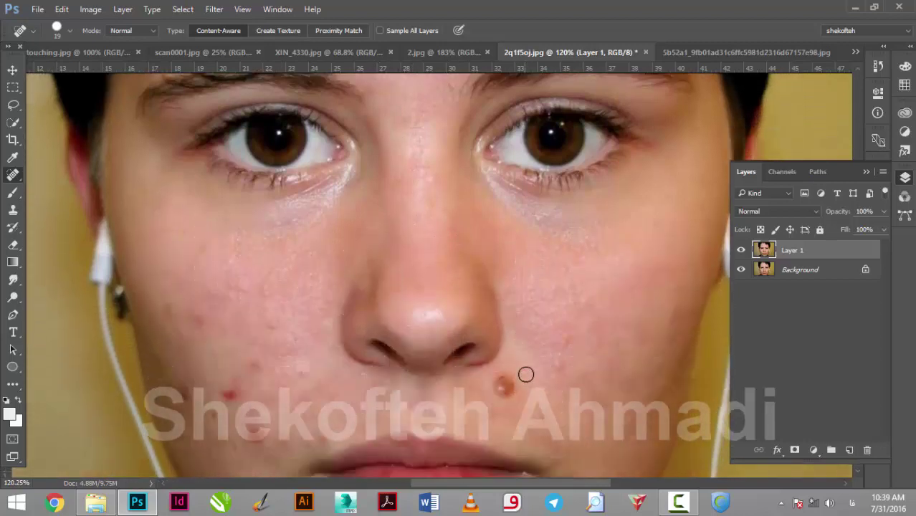
scroll(531, 370, "down", 1)
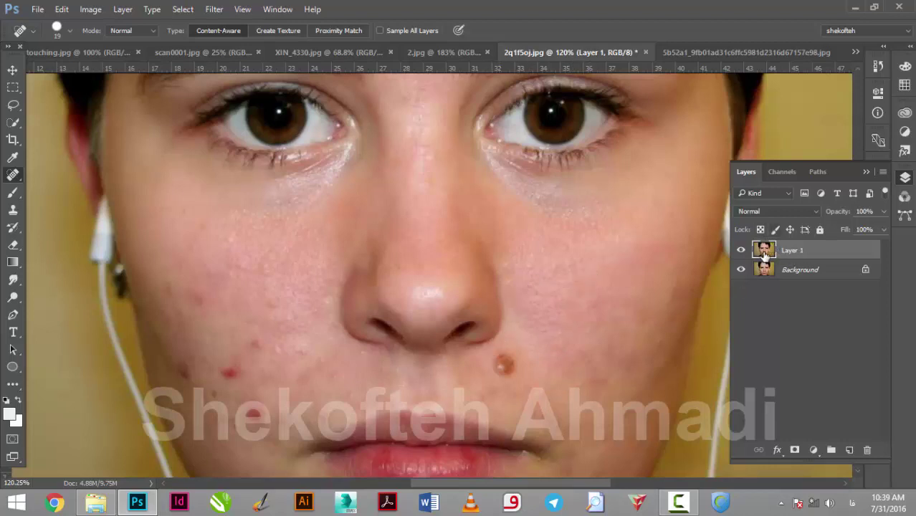
Hide and show the retouched layer again to check the result against the original.
left_click(740, 251)
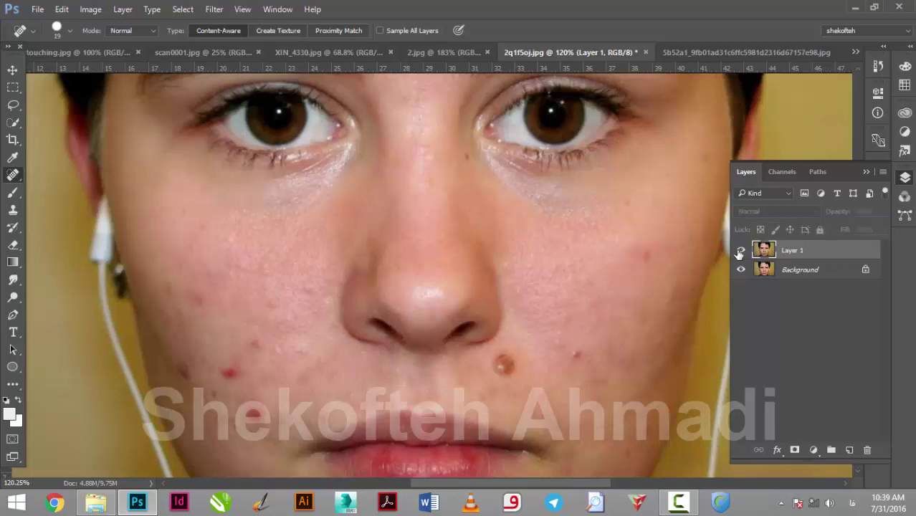
left_click(741, 251)
left_click(740, 251)
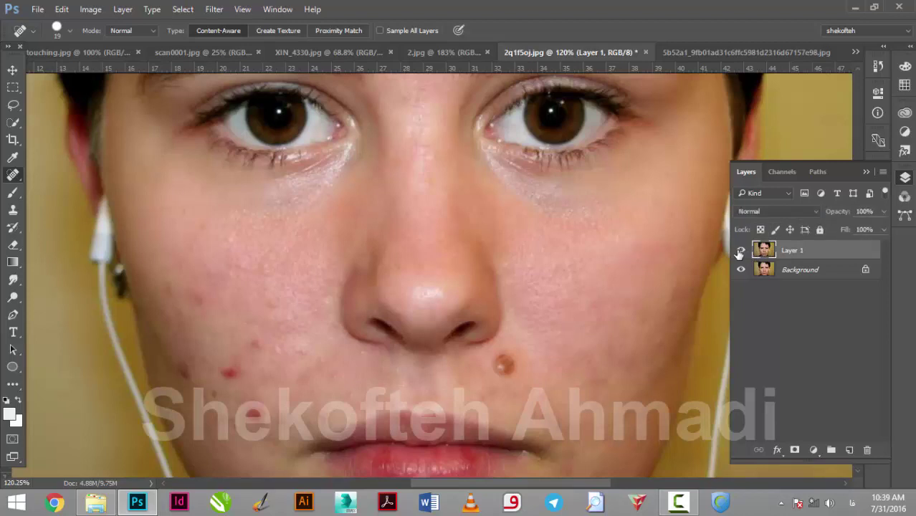
scroll(430, 273, "down", 2)
scroll(430, 272, "down", 3)
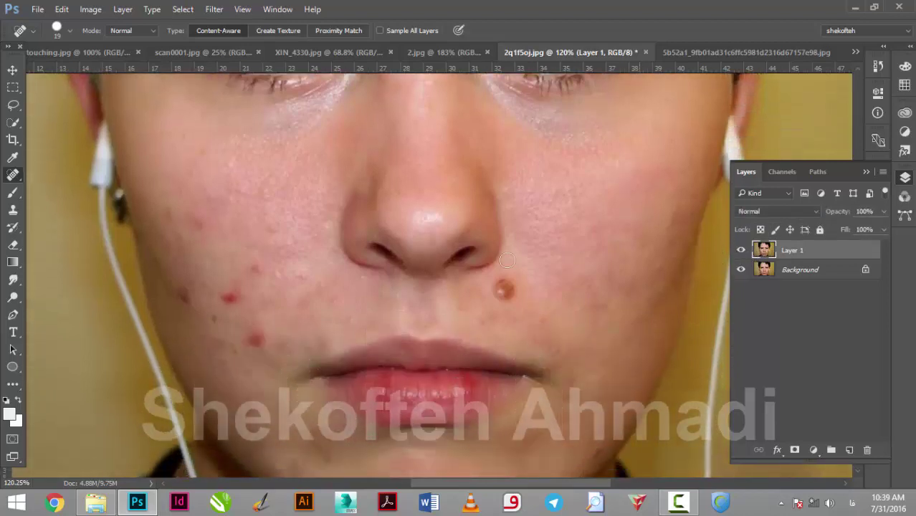
On XIN_4330.jpg, heal the spots across the cheek.
left_click(302, 55)
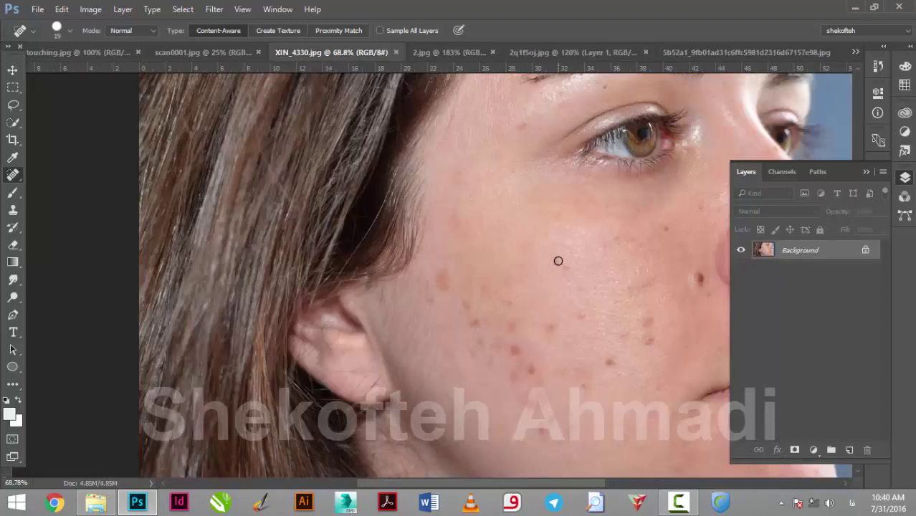
left_click_drag(567, 269, 569, 270)
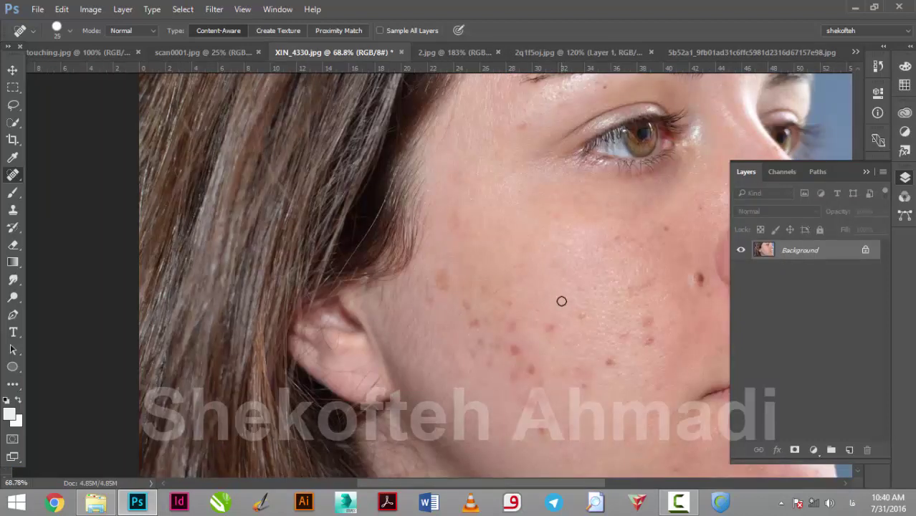
left_click(609, 364)
left_click_drag(579, 313, 580, 314)
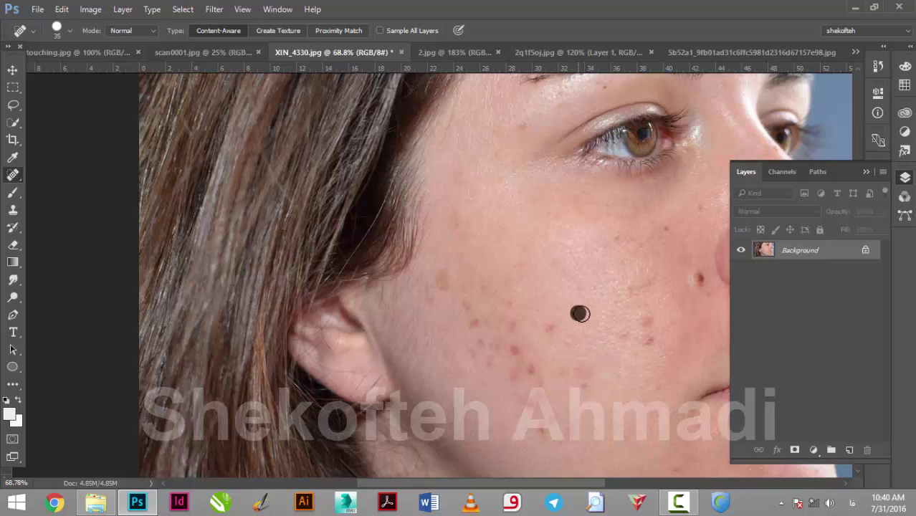
left_click(648, 320)
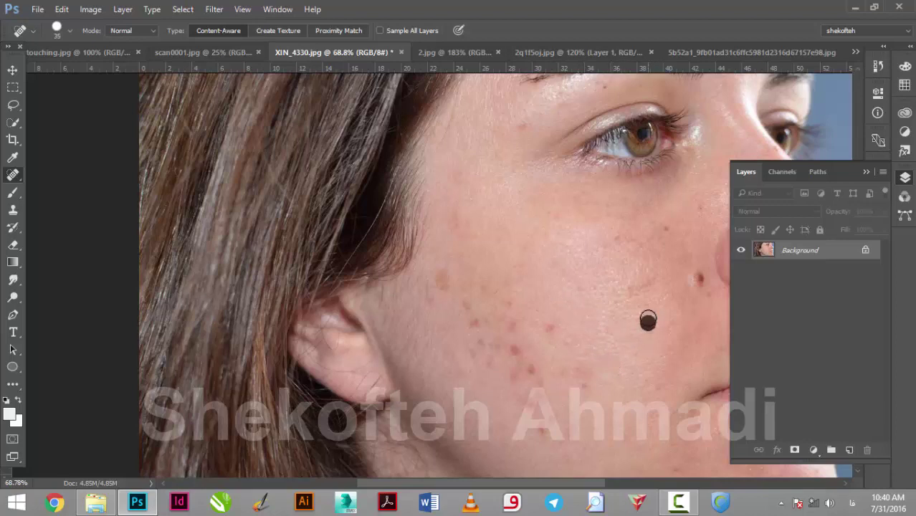
left_click_drag(629, 286, 652, 286)
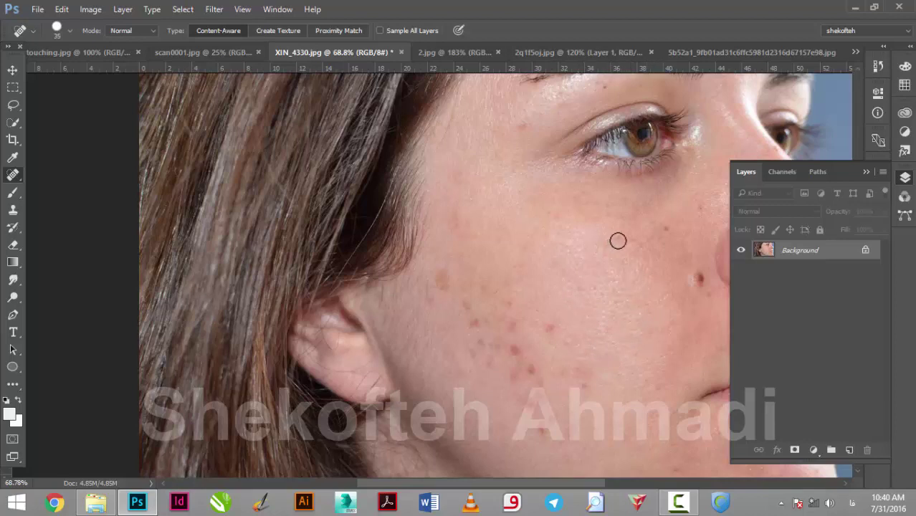
left_click_drag(644, 229, 670, 218)
Pan to the nose and lips and heal a brow spot and a cheek spot.
left_click_drag(642, 295, 385, 257)
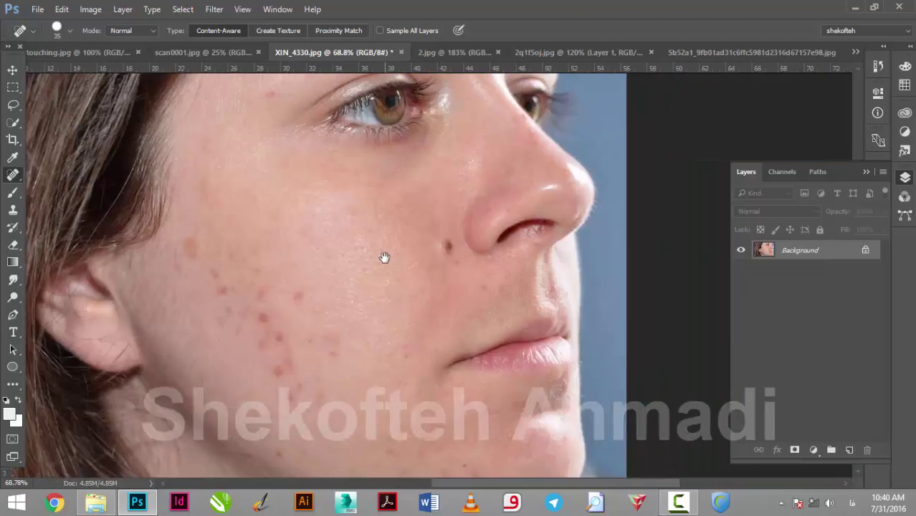
scroll(405, 258, "up", 3)
scroll(416, 240, "up", 2)
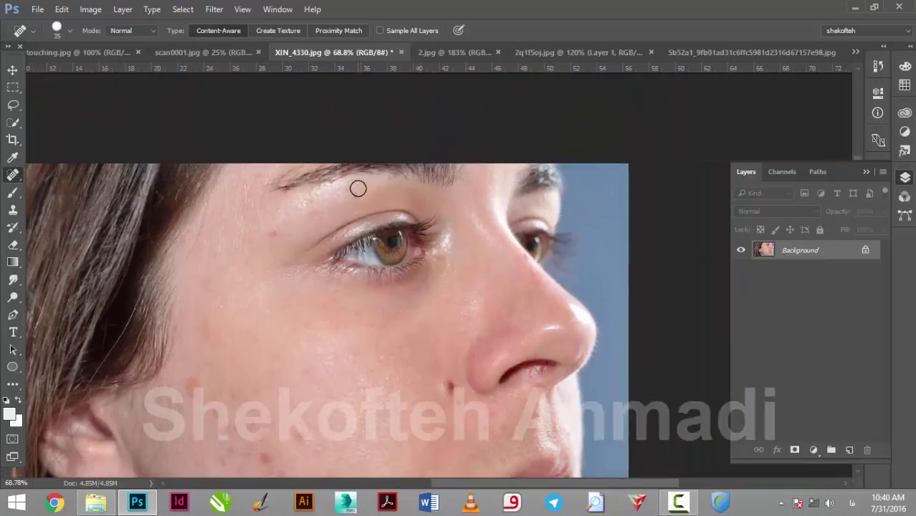
left_click_drag(344, 193, 349, 195)
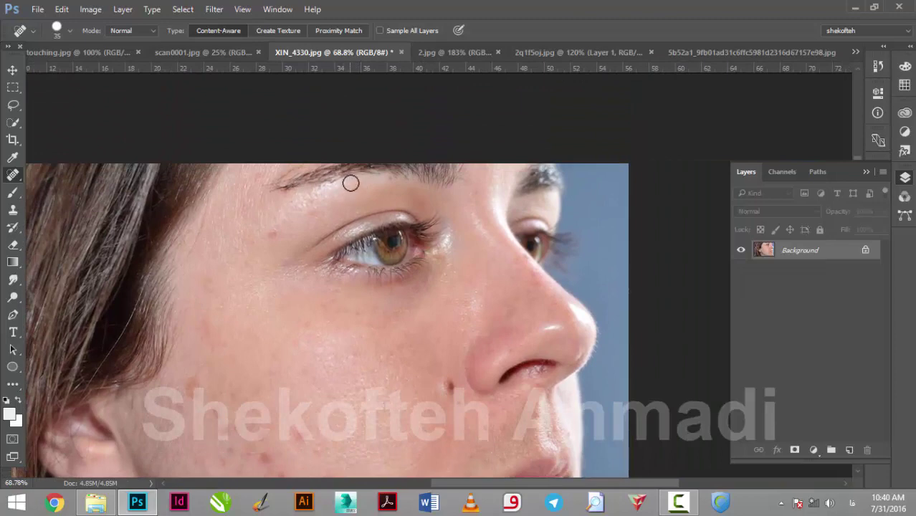
left_click(269, 235)
Heal the chin, below-mole and near-lip spots, then select the entire image.
scroll(208, 307, "down", 3)
scroll(206, 311, "down", 1)
scroll(200, 312, "down", 1)
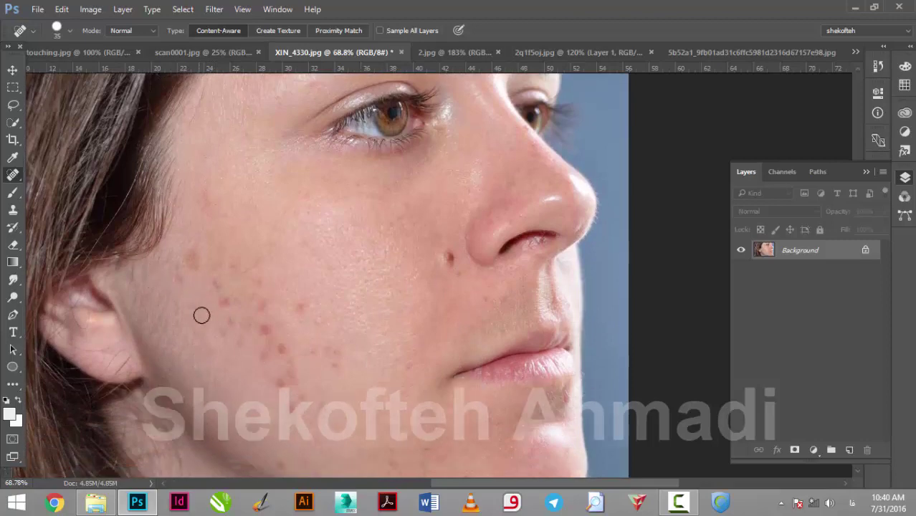
scroll(287, 358, "down", 2)
left_click_drag(380, 405, 410, 429)
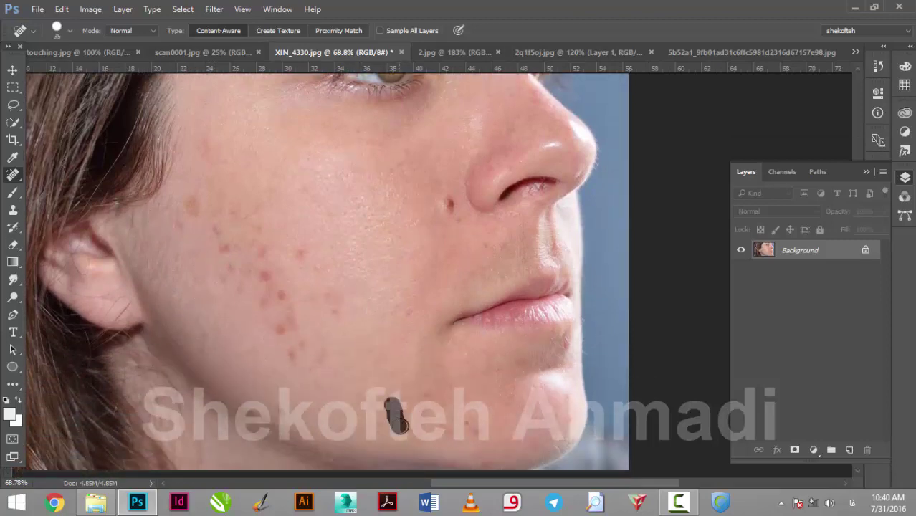
left_click(456, 223)
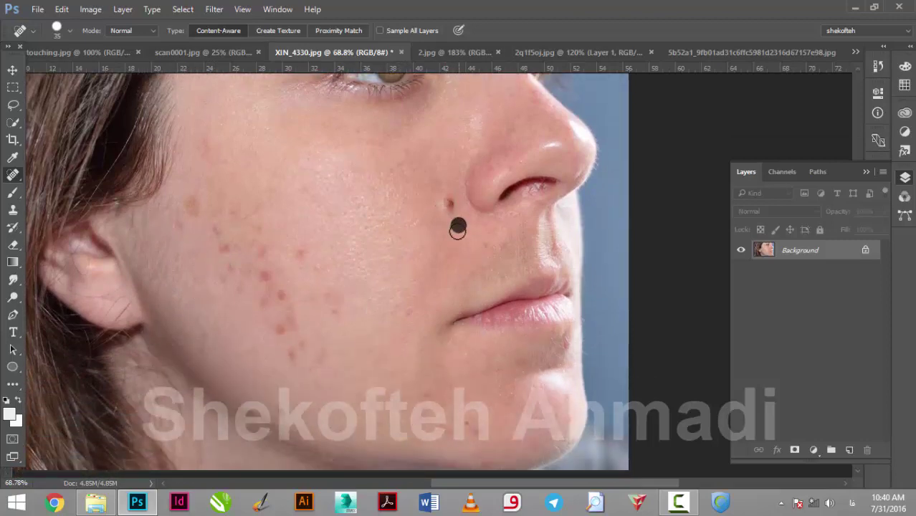
left_click(409, 314)
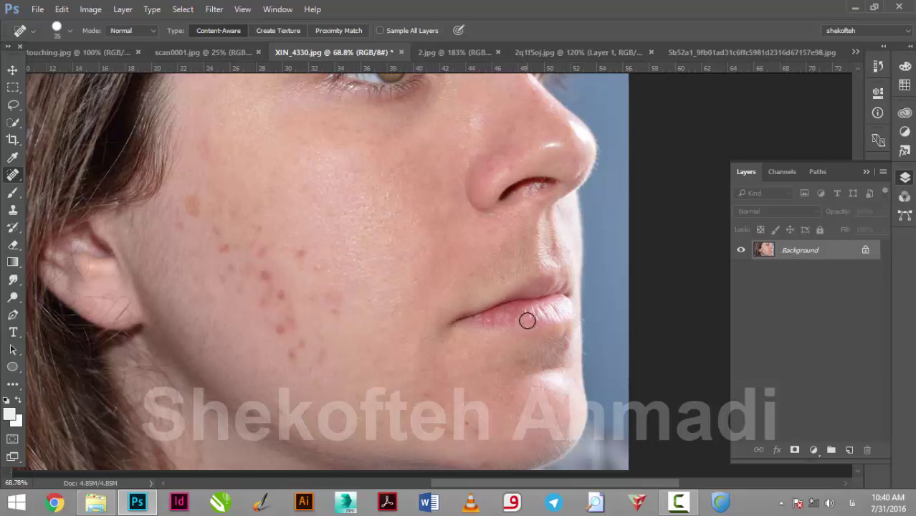
scroll(527, 321, "down", 2)
key("ctrl+a")
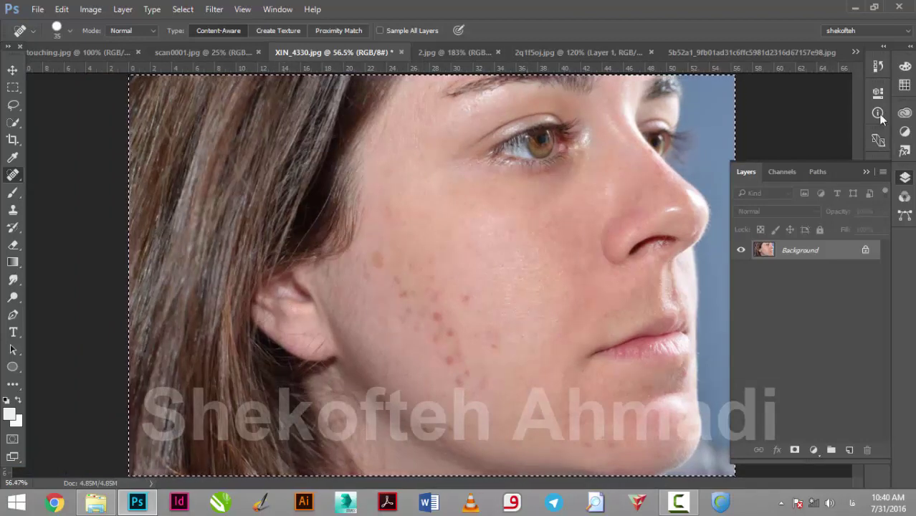
Revert XIN_4330.jpg to its Open state in the History panel.
left_click(878, 66)
left_click_drag(798, 148, 792, 459)
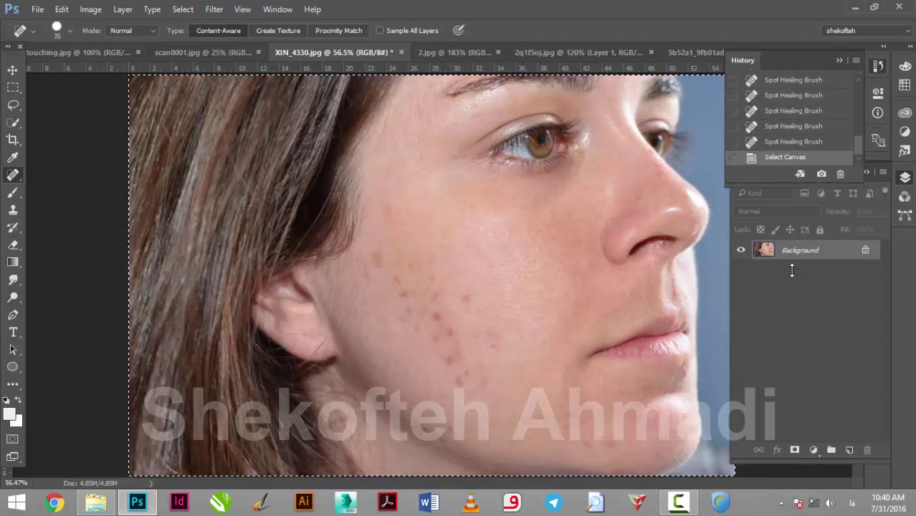
left_click(787, 103)
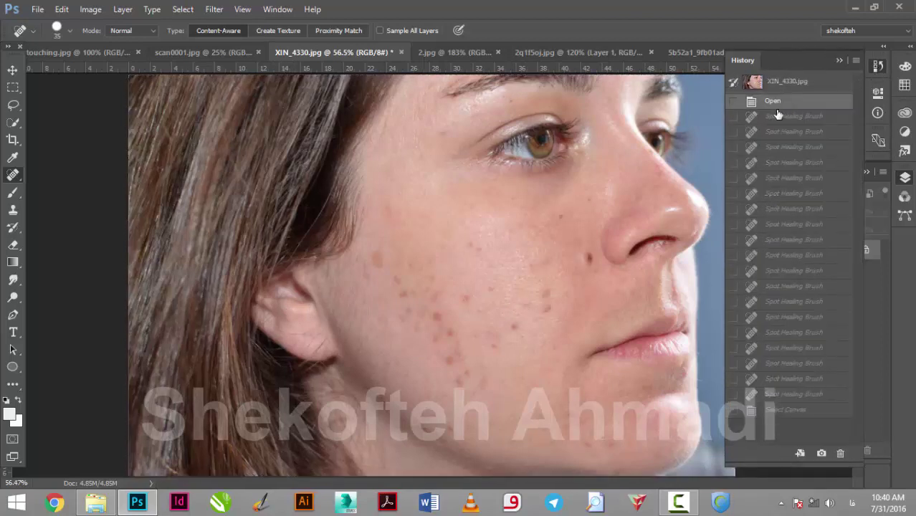
Paste the healed image as Layer 1 and toggle its visibility to compare before and after.
left_click(907, 183)
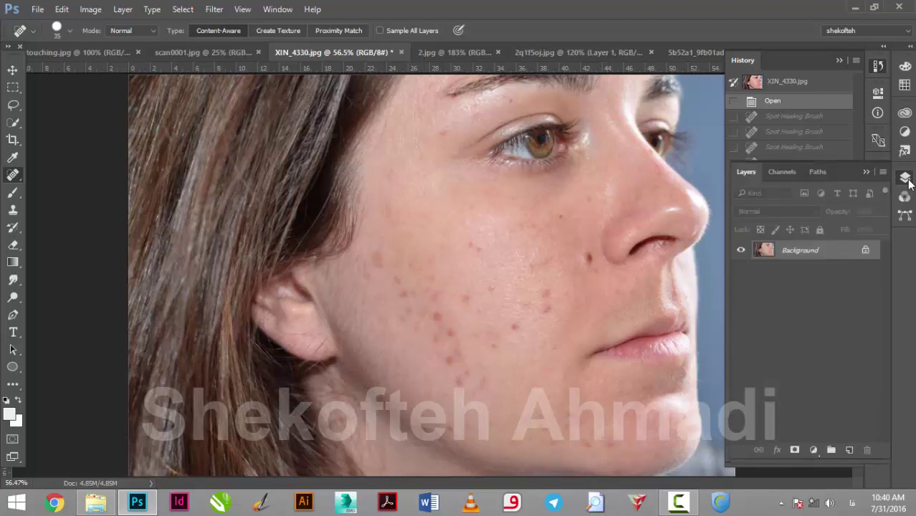
key("ctrl+v")
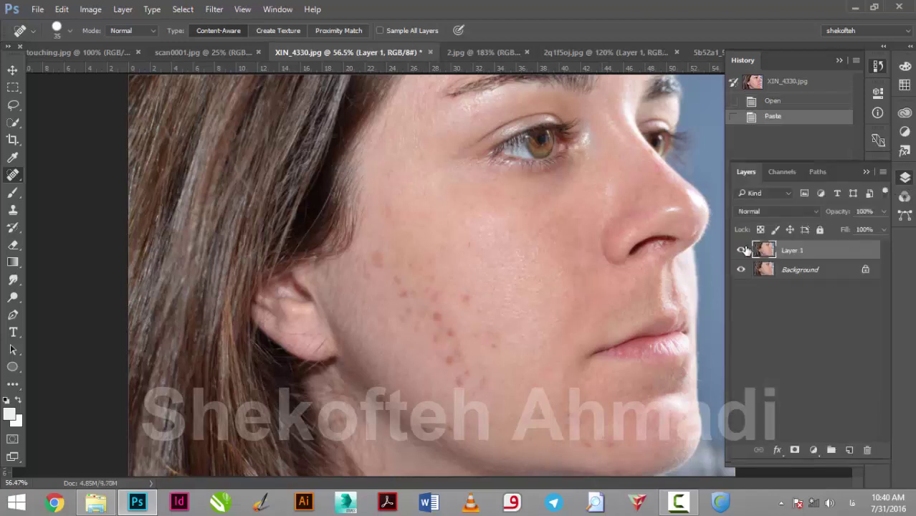
left_click(741, 251)
left_click(741, 251)
left_click(740, 250)
left_click(741, 251)
Spot-heal the cheek mole and several cheek patches with a larger brush.
left_click_drag(458, 275, 465, 284)
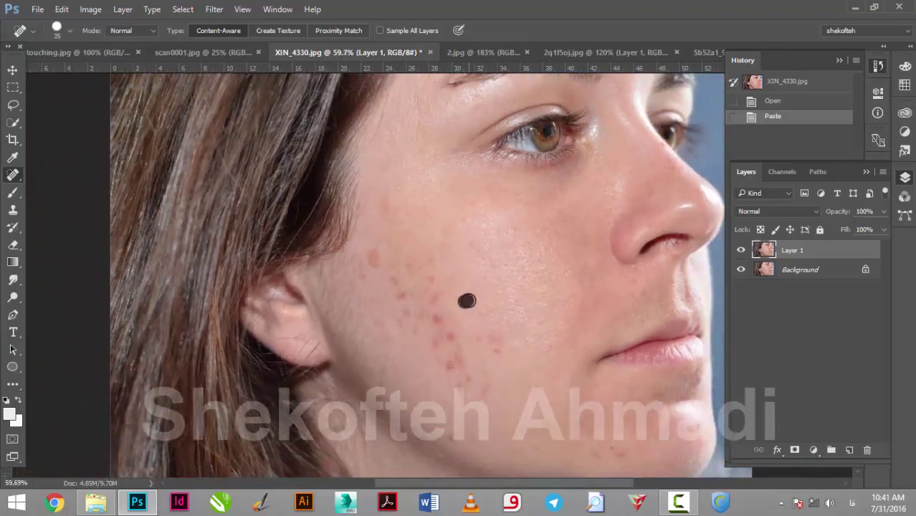
left_click(466, 300)
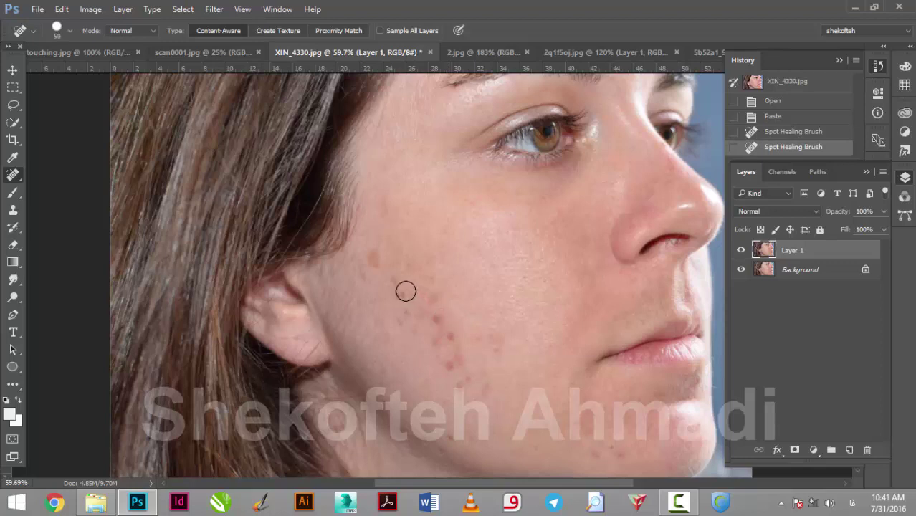
key("bracketright")
key("bracketright")
key("bracketright")
mouse_move(381, 262)
left_mouse_down()
mouse_move(444, 351)
mouse_move(473, 344)
left_mouse_up()
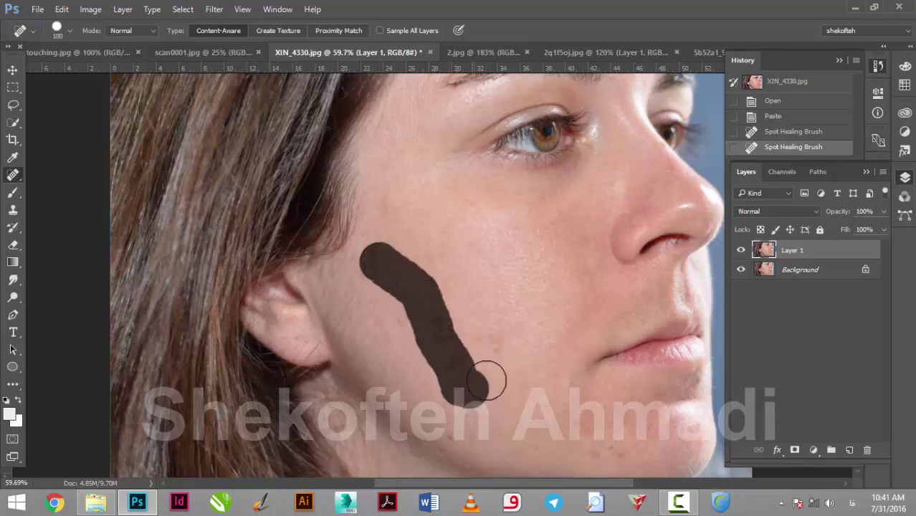
left_click(397, 323)
left_click_drag(394, 242, 456, 356)
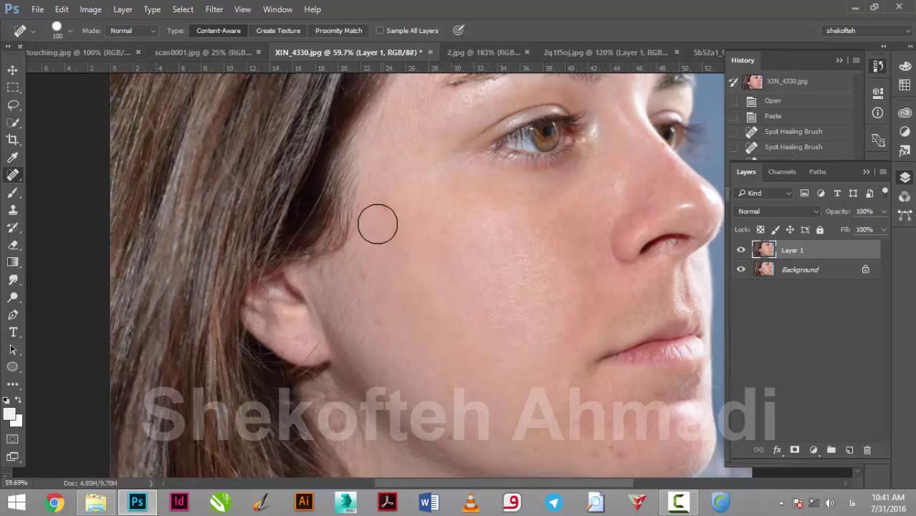
left_click_drag(378, 219, 411, 271)
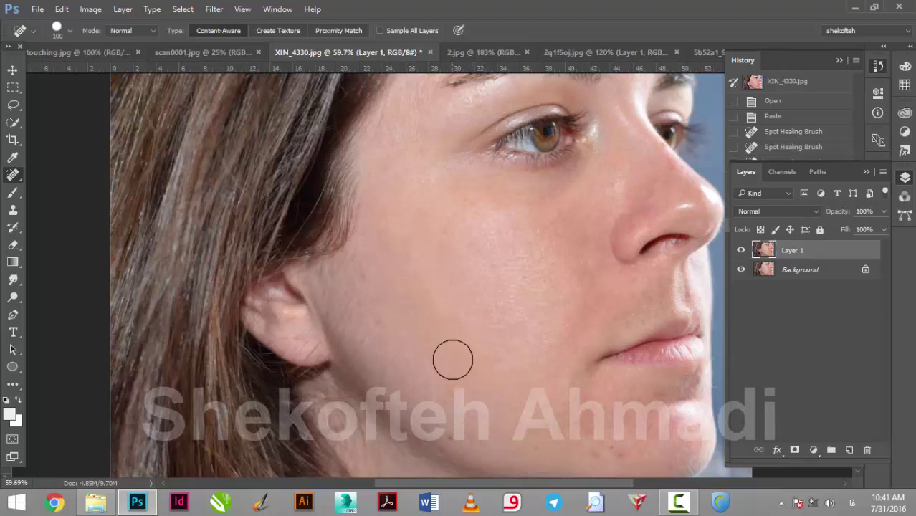
scroll(455, 348, "down", 2)
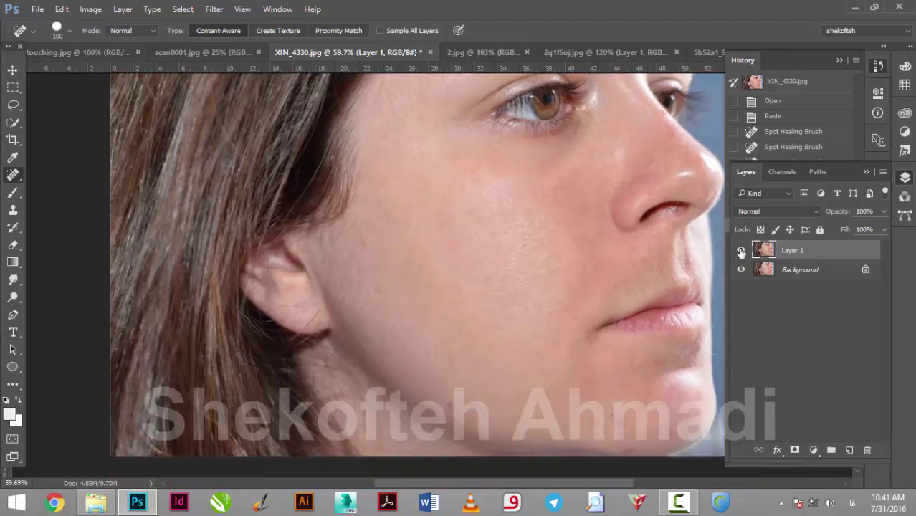
Compare the retouch layer against the original, then undo the last two heals.
left_click(741, 251)
left_click(741, 250)
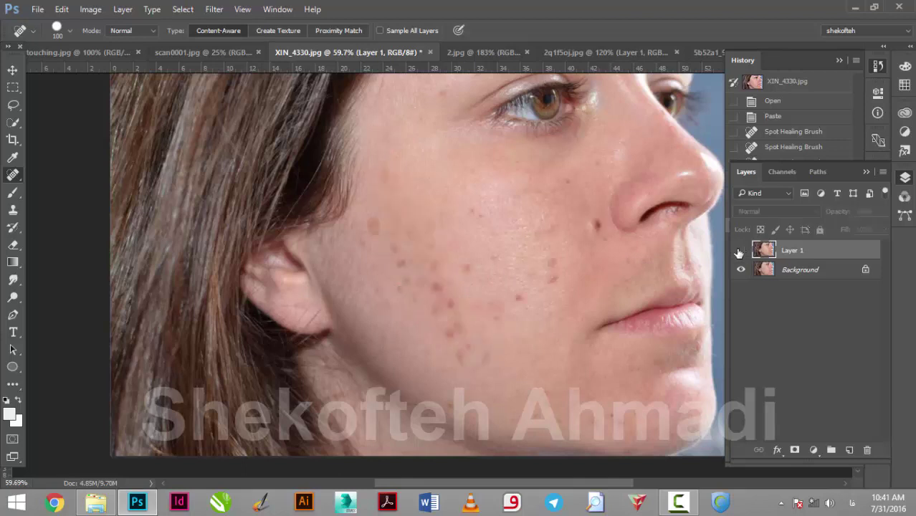
left_click(740, 250)
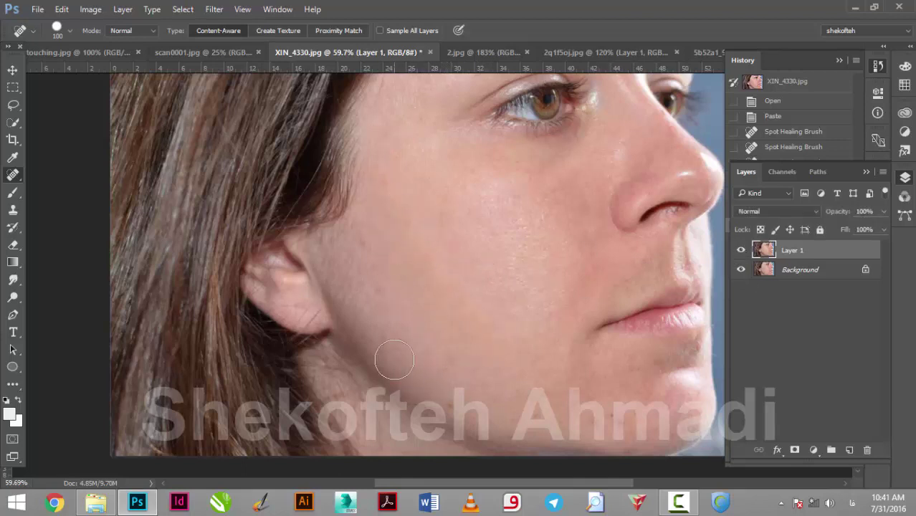
key("ctrl+alt+z")
key("ctrl+alt+z")
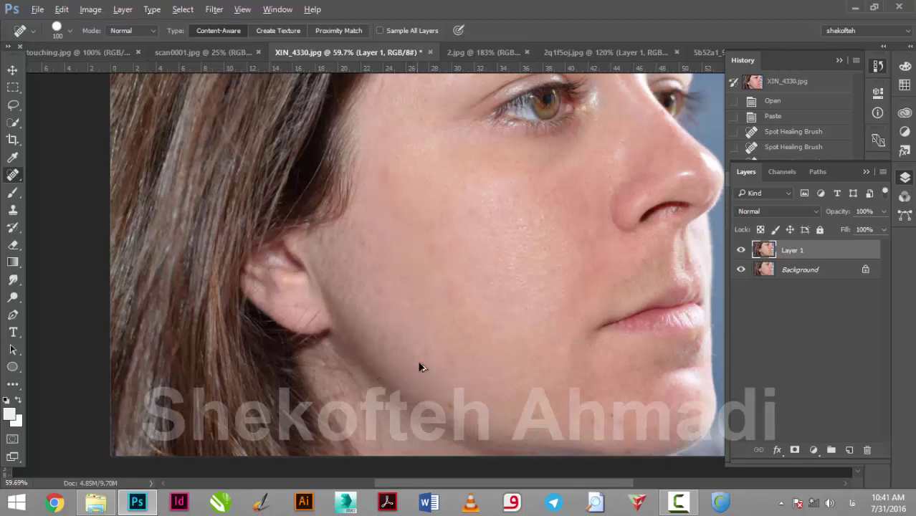
key("ctrl+alt+z")
key("ctrl+alt+z")
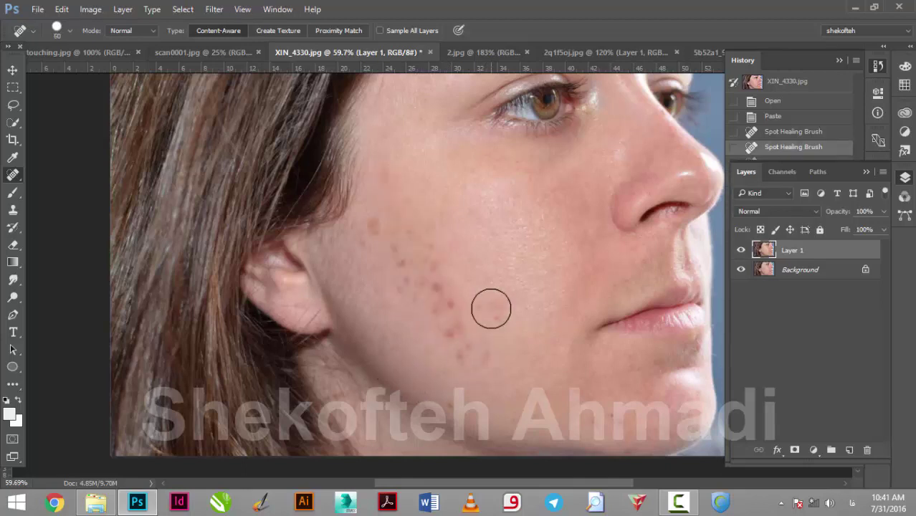
Heal the remaining cheek blemishes and the spots along the lower jaw.
left_click(491, 309)
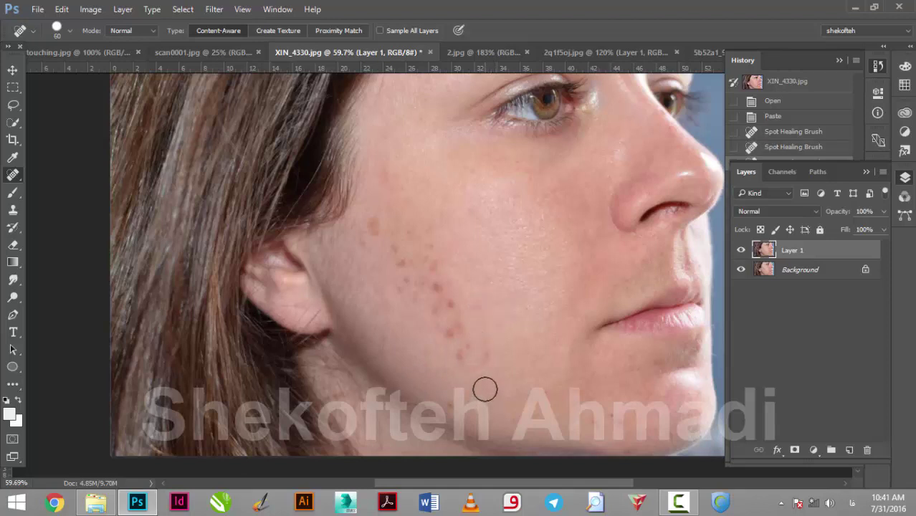
left_click(480, 303)
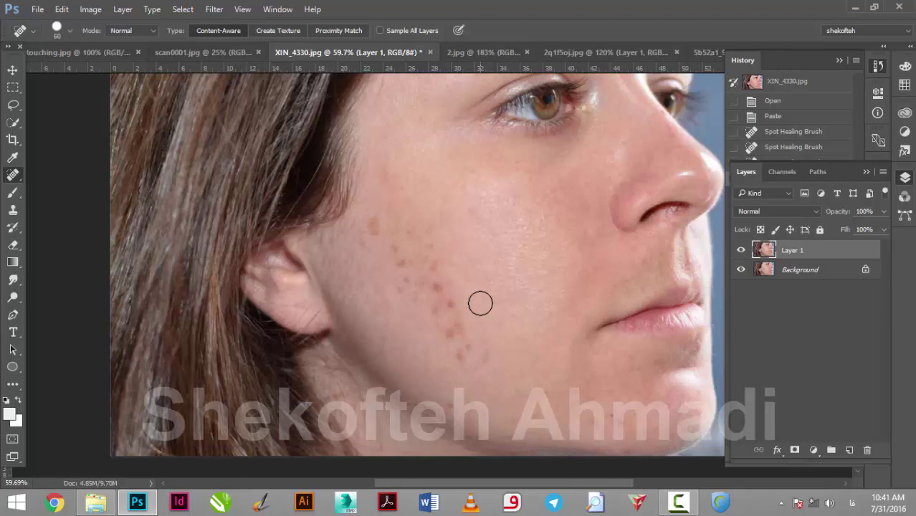
left_click(522, 410)
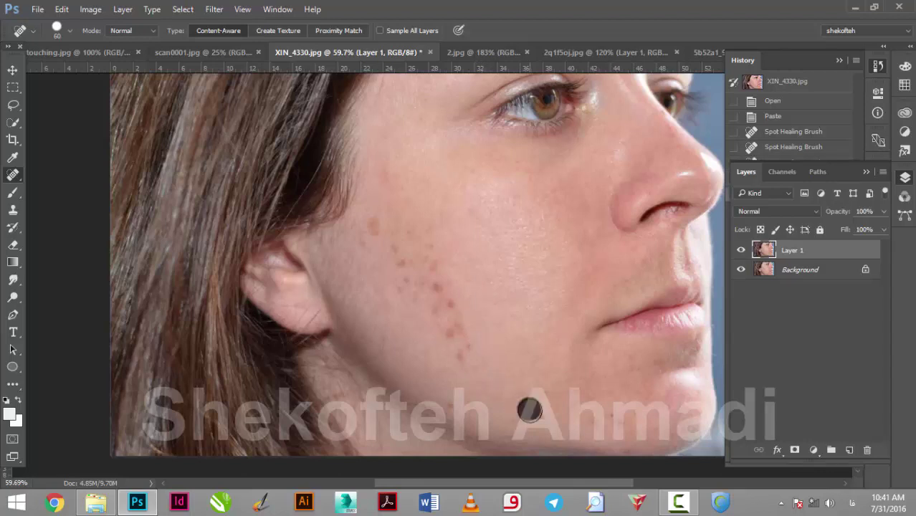
left_click(582, 397)
left_click(594, 420)
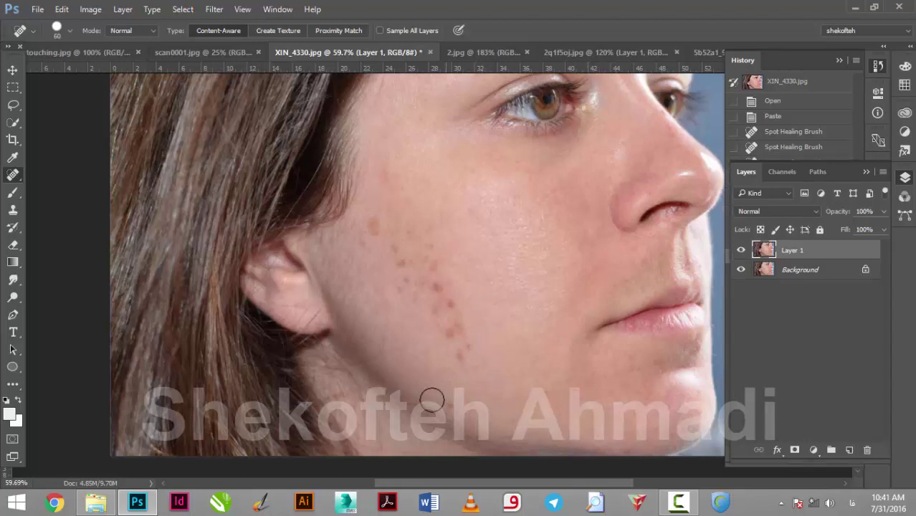
left_click(457, 402)
left_click(483, 384)
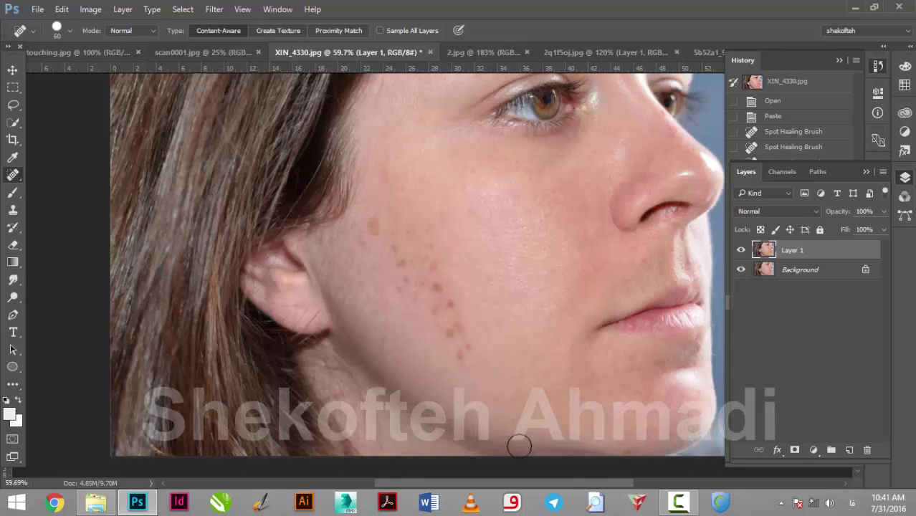
left_click_drag(443, 375, 451, 394)
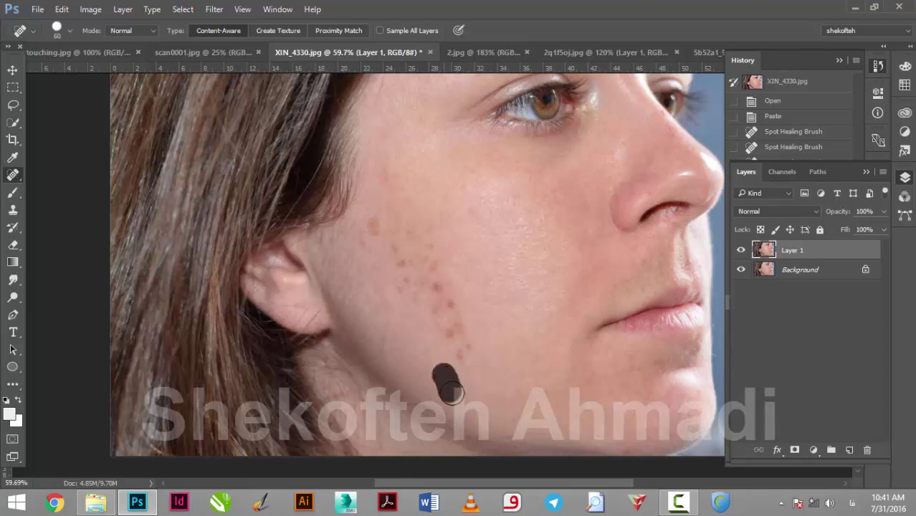
Heal an upper-cheek spot and streak, undo the last heal, and bring up scan0001.jpg.
left_click(391, 184)
left_click_drag(448, 208, 495, 247)
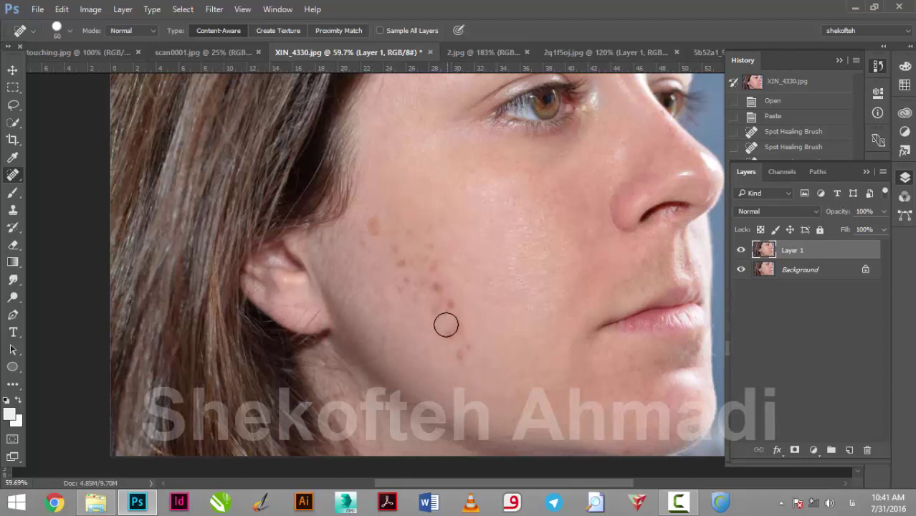
key("ctrl+z")
scroll(621, 305, "up", 3)
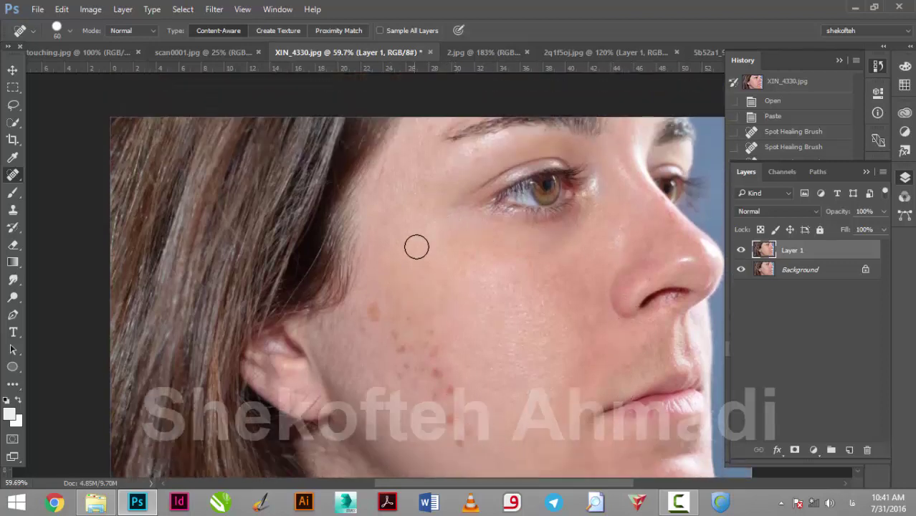
left_click(218, 53)
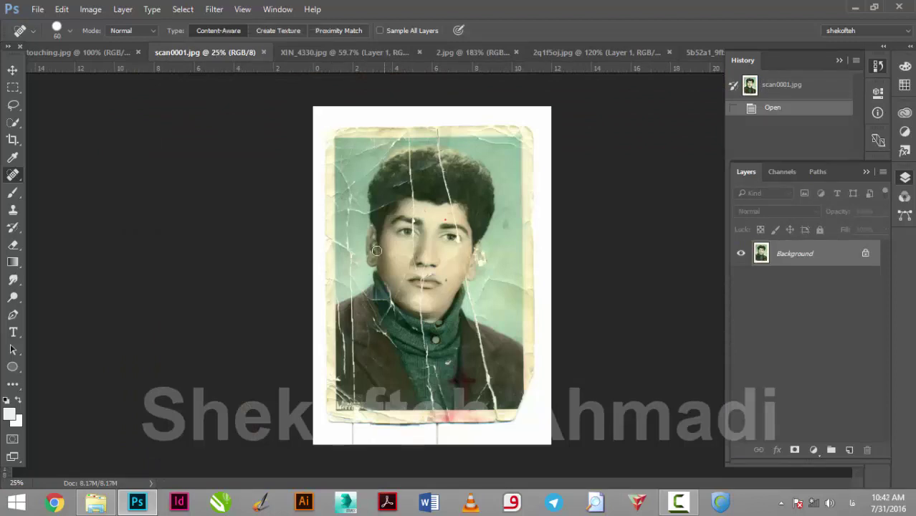
Crop scan0001.jpg inward to remove the white border and torn edges.
key("c")
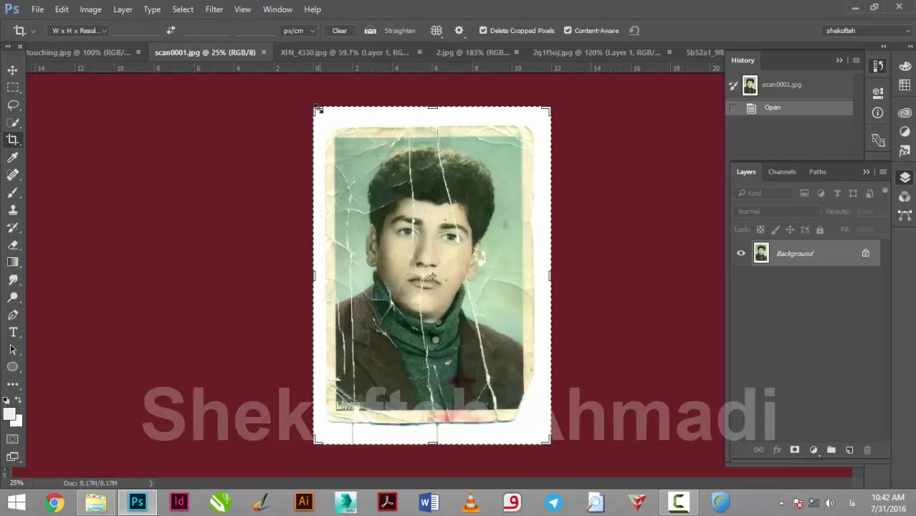
left_click_drag(318, 109, 326, 126)
left_click_drag(540, 425, 527, 409)
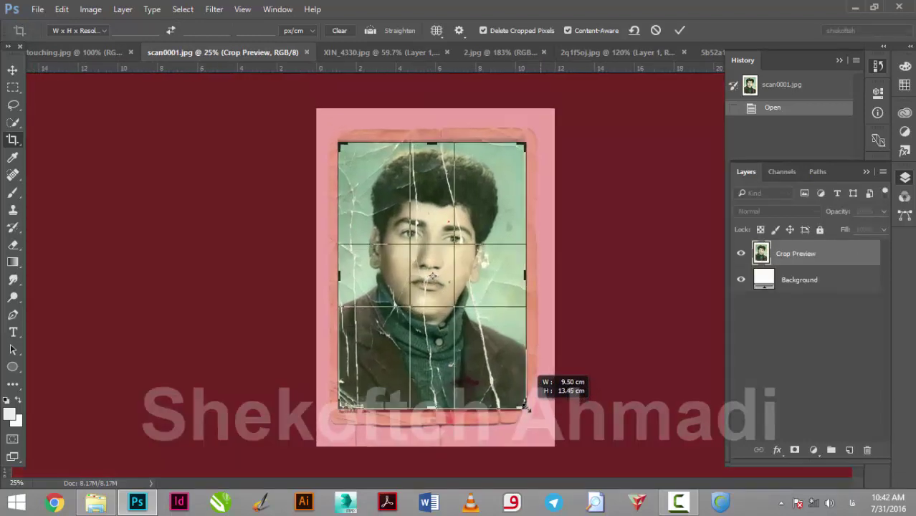
left_click_drag(527, 408, 526, 408)
left_click_drag(524, 407, 524, 409)
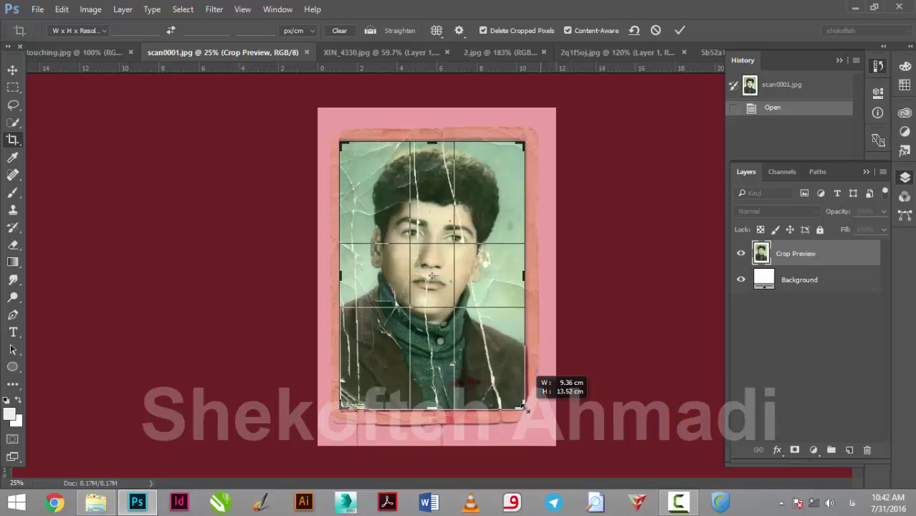
key("Return")
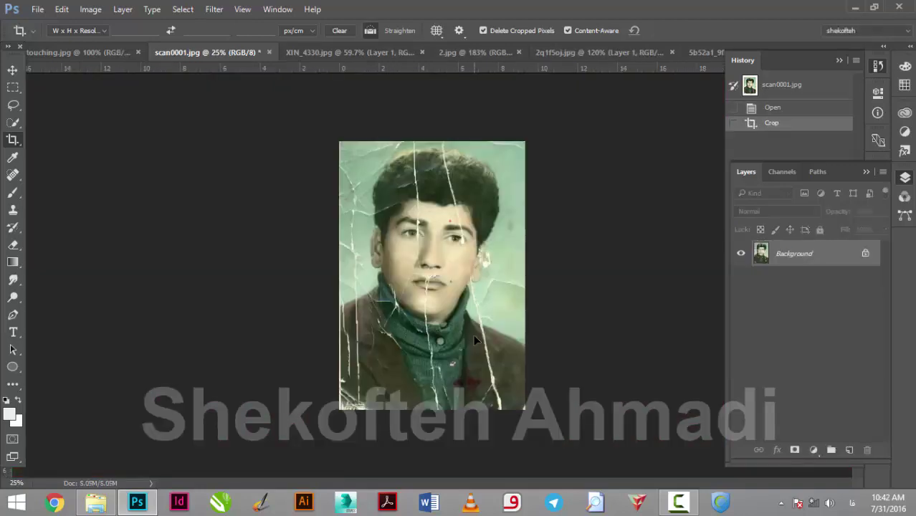
Crop the photo again at a fixed 2:3 ratio and zoom in on the face.
key("ctrl+plus")
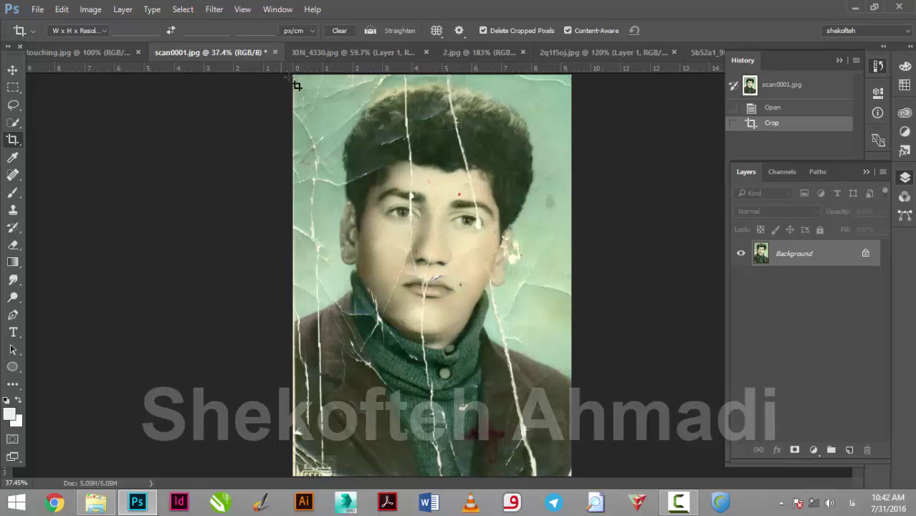
mouse_move(293, 75)
left_mouse_down()
mouse_move(624, 426)
mouse_move(624, 457)
left_mouse_up()
key("Escape")
left_click(91, 29)
left_click(79, 33)
type("2")
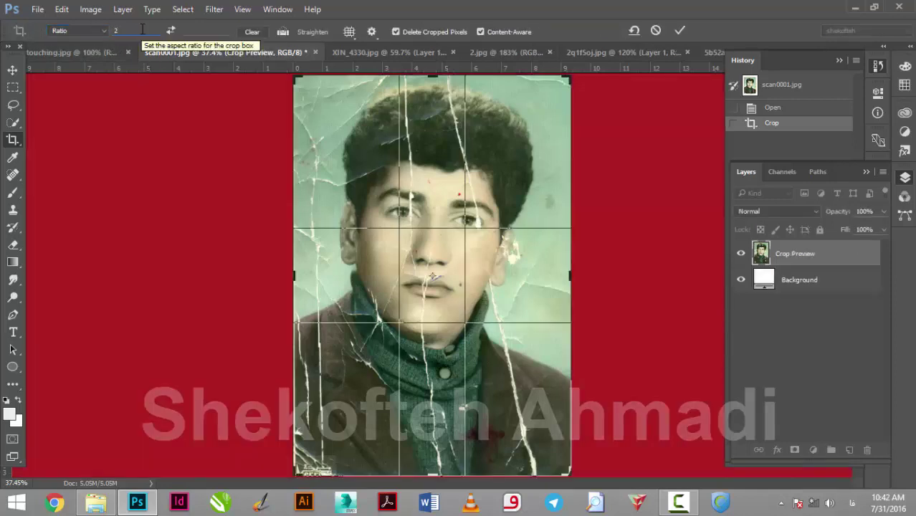
key("Tab")
type("3")
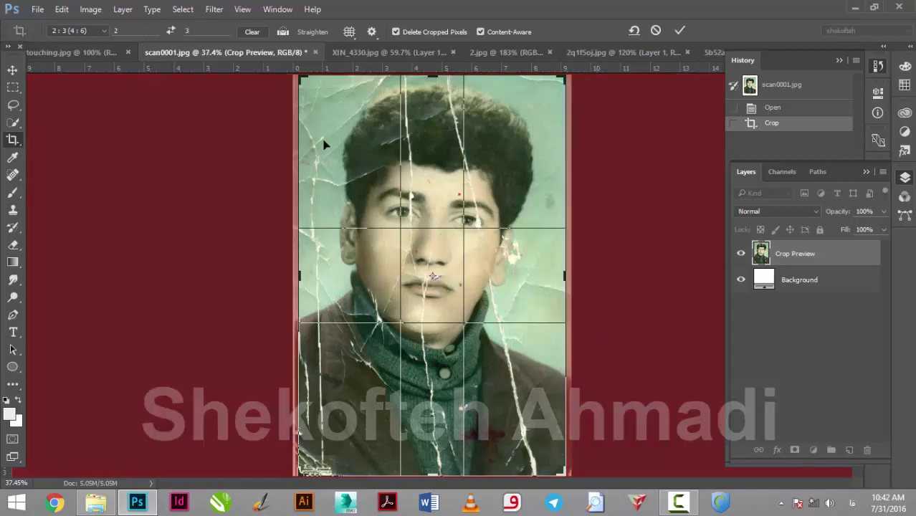
left_click(324, 145)
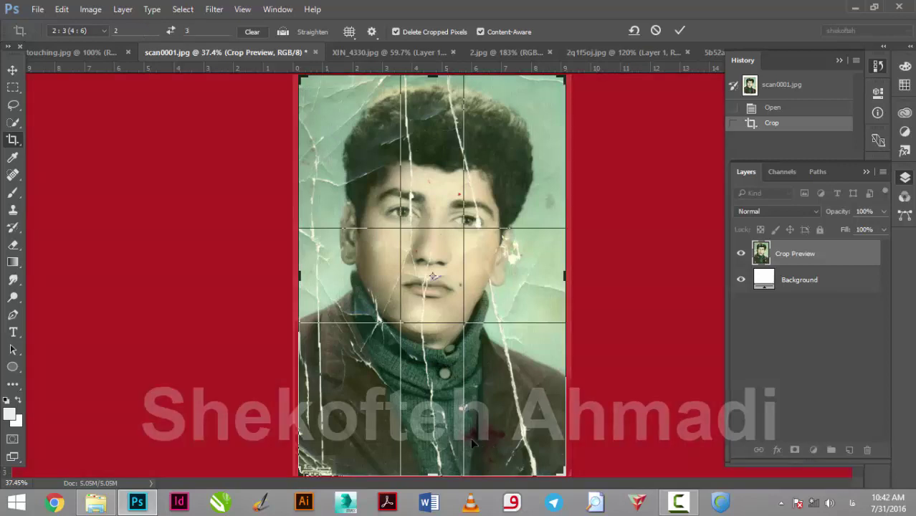
key("Return")
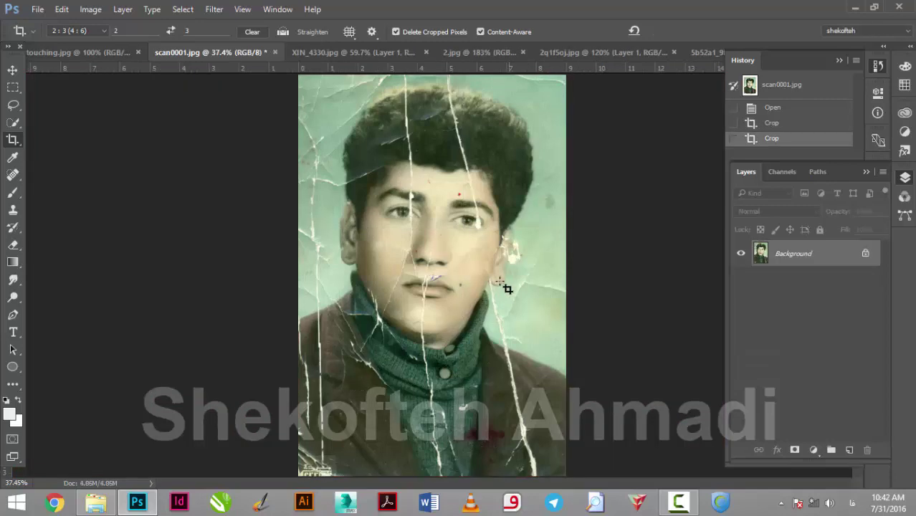
key("ctrl")
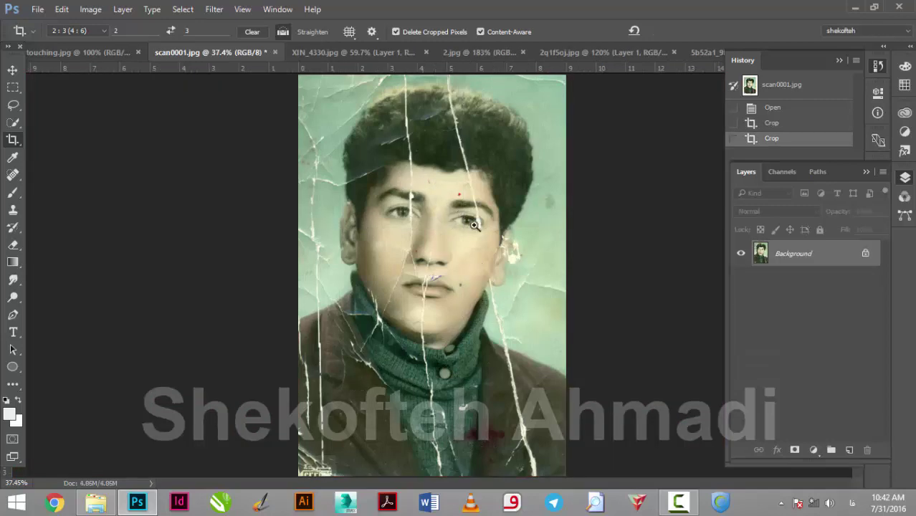
left_click_drag(474, 226, 527, 251)
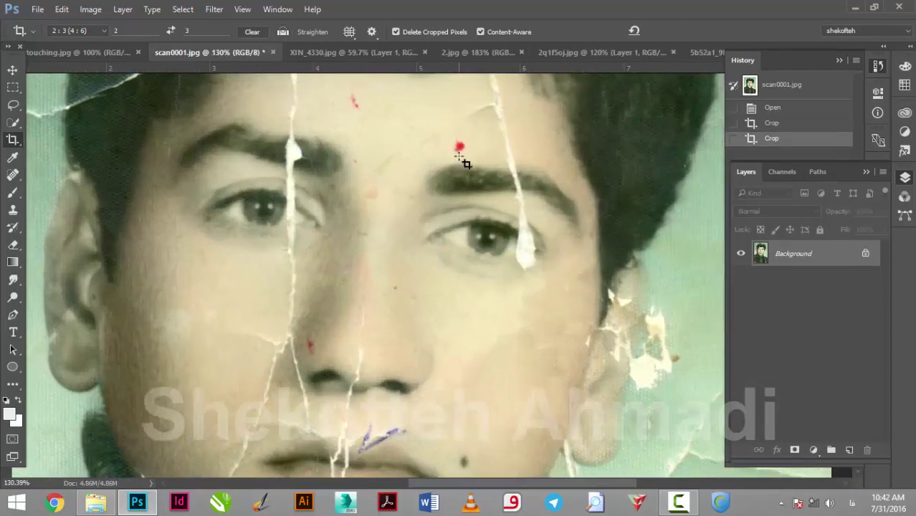
Duplicate the photo to Layer 1 and select a smaller Spot Healing Brush.
key("ctrl+j")
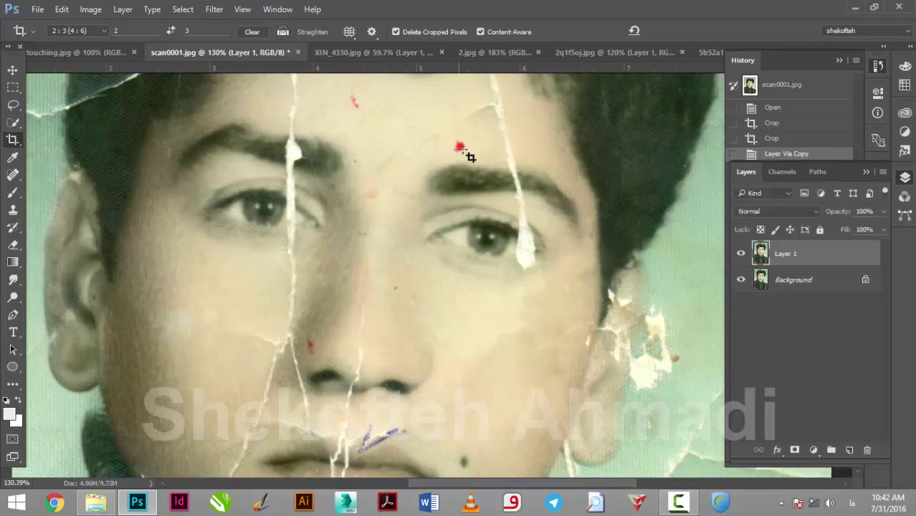
key("j")
key("bracketleft")
key("bracketleft")
key("bracketleft")
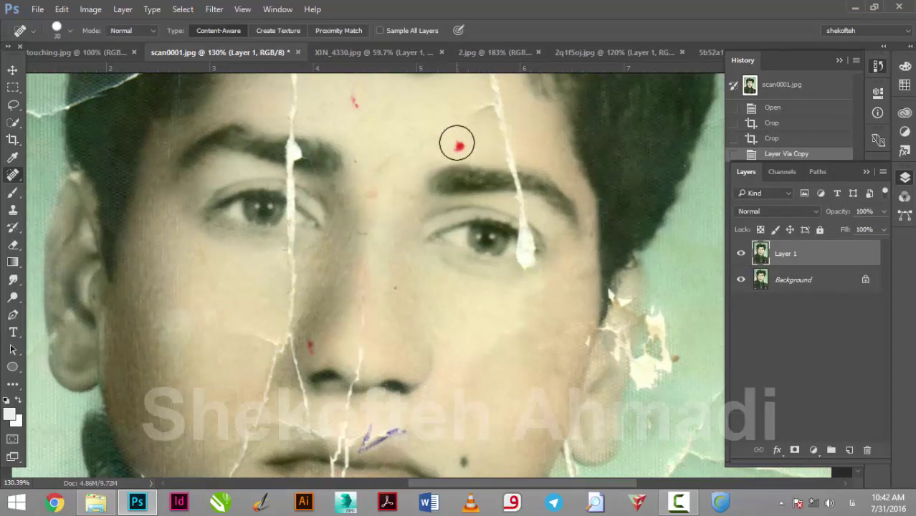
key("bracketleft")
key("bracketleft")
key("bracketleft")
key("bracketleft")
Heal the red spots and marks on the forehead and between the eyes.
left_click(459, 146)
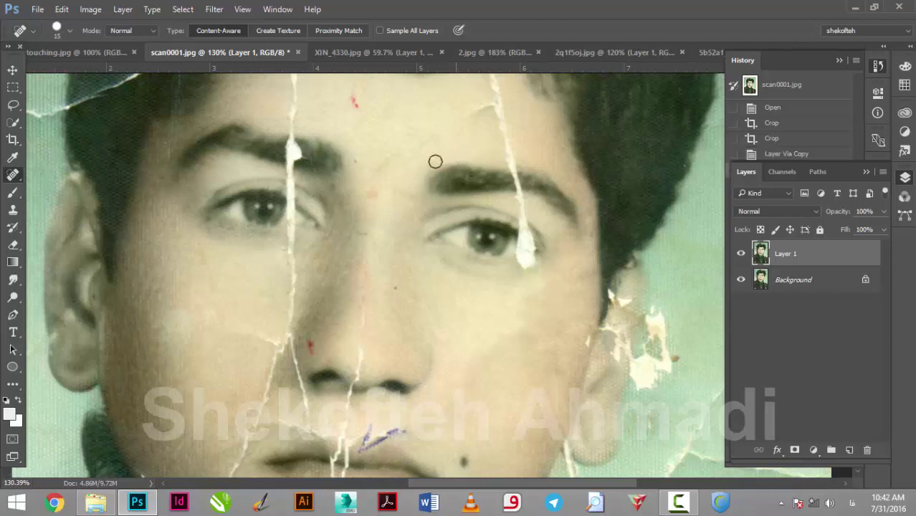
left_click(350, 103)
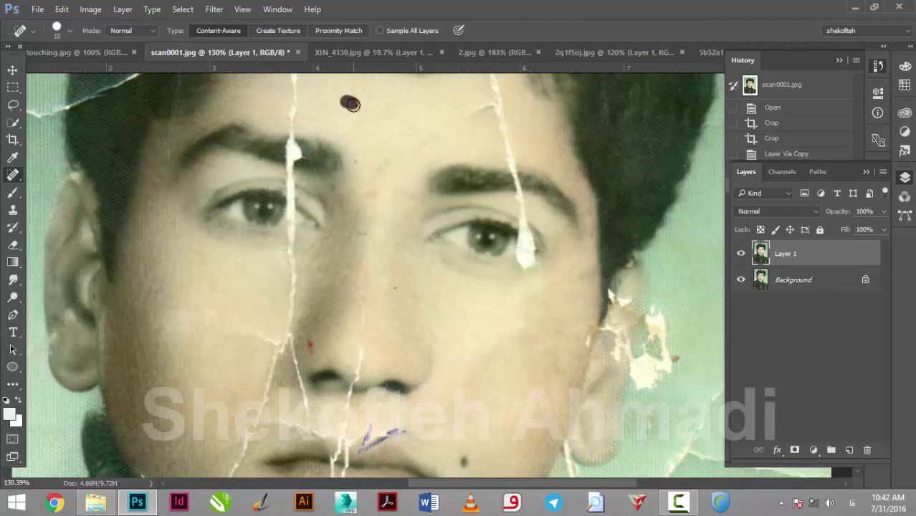
left_click(350, 98)
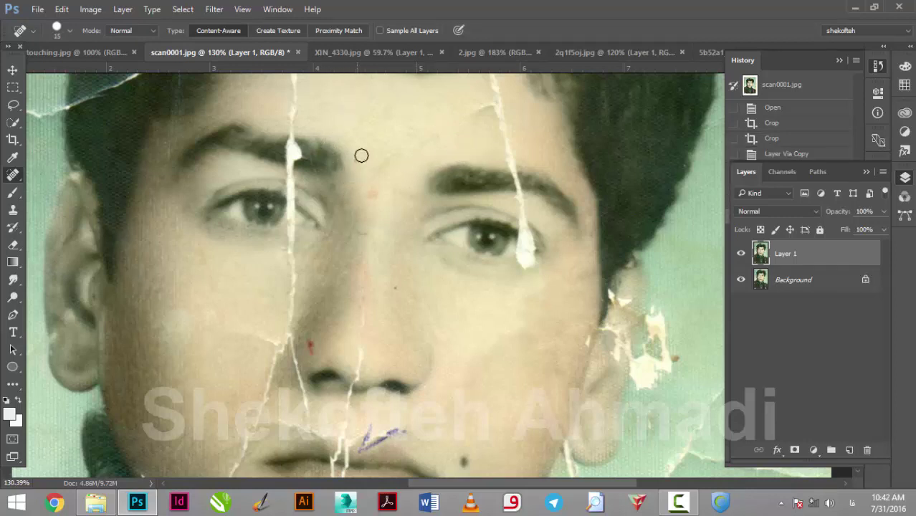
left_click(361, 115)
left_click_drag(380, 168, 443, 129)
left_click(370, 192)
left_click(362, 234)
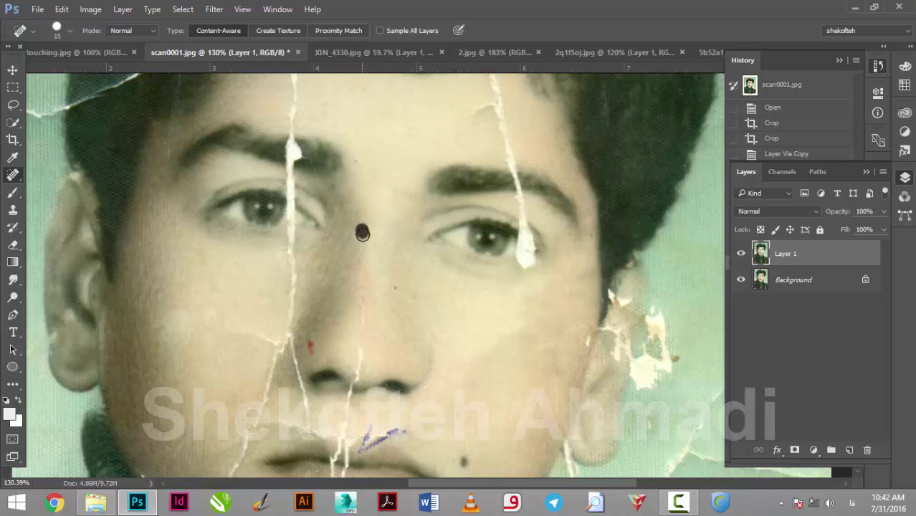
left_click(393, 294)
Heal the red nose spot and purple ink above the lip, then fit the image on screen.
scroll(401, 336, "down", 3)
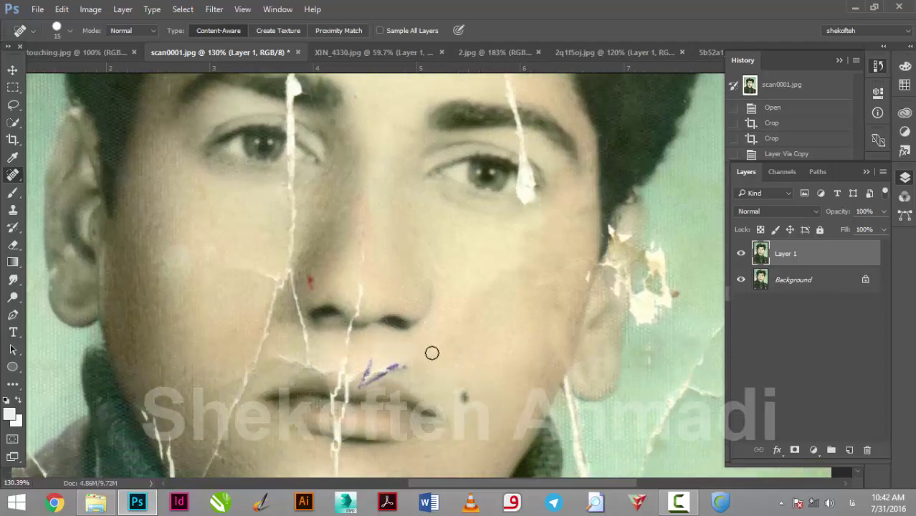
scroll(439, 360, "down", 3)
scroll(276, 202, "up", 5)
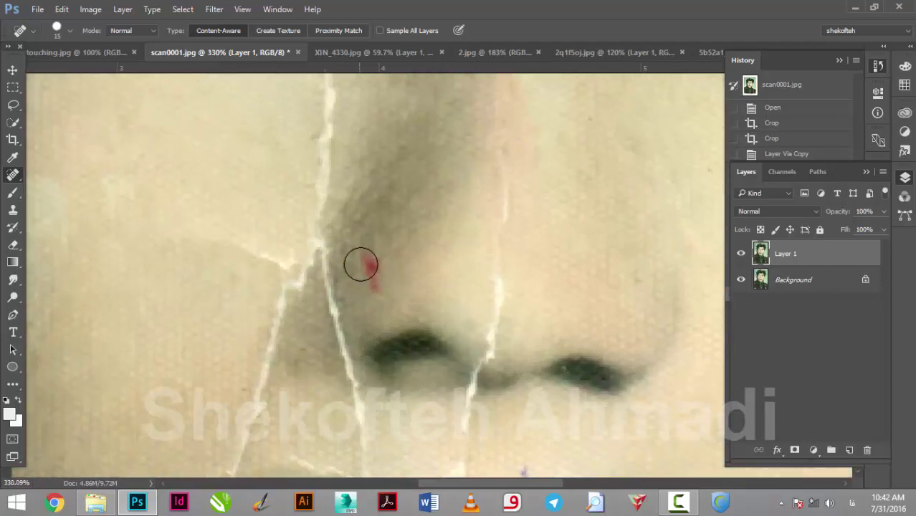
left_click_drag(361, 263, 369, 281)
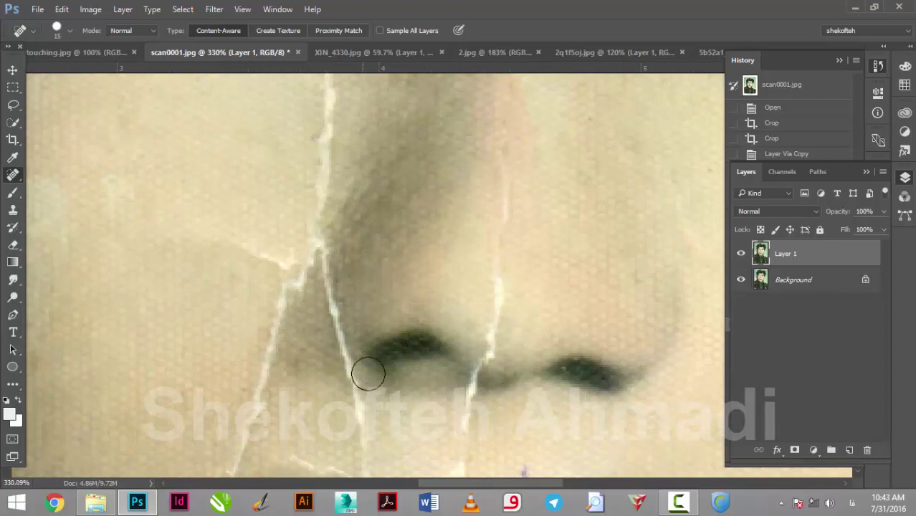
scroll(368, 373, "down", 2)
scroll(402, 363, "down", 2)
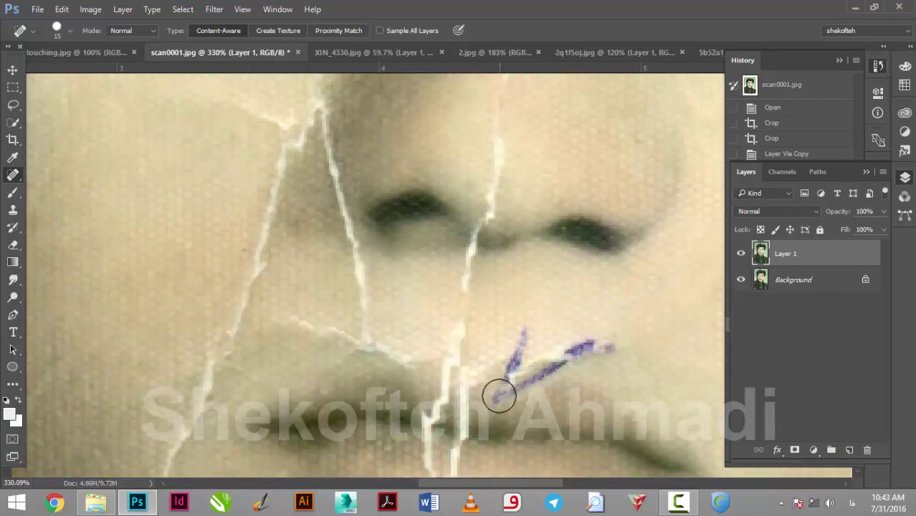
mouse_move(499, 395)
left_mouse_down()
mouse_move(557, 363)
mouse_move(618, 350)
left_mouse_up()
left_click_drag(517, 351, 528, 321)
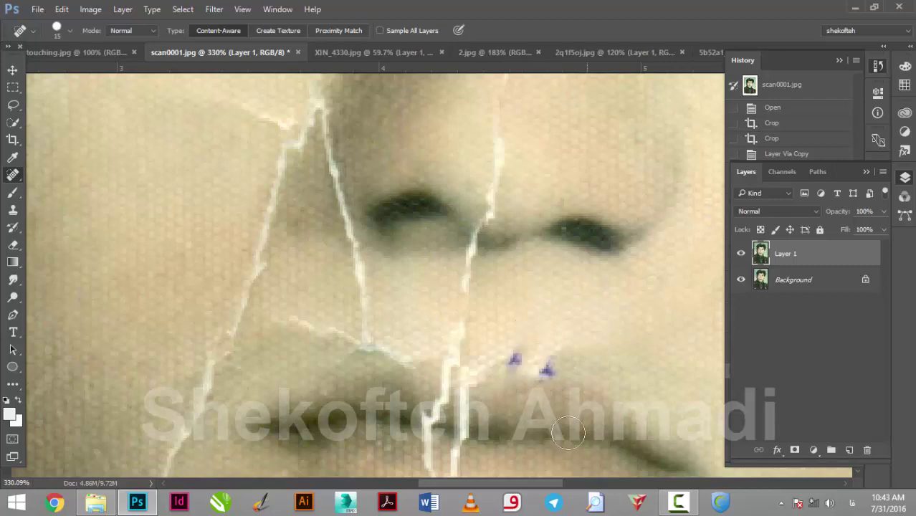
key("ctrl+0")
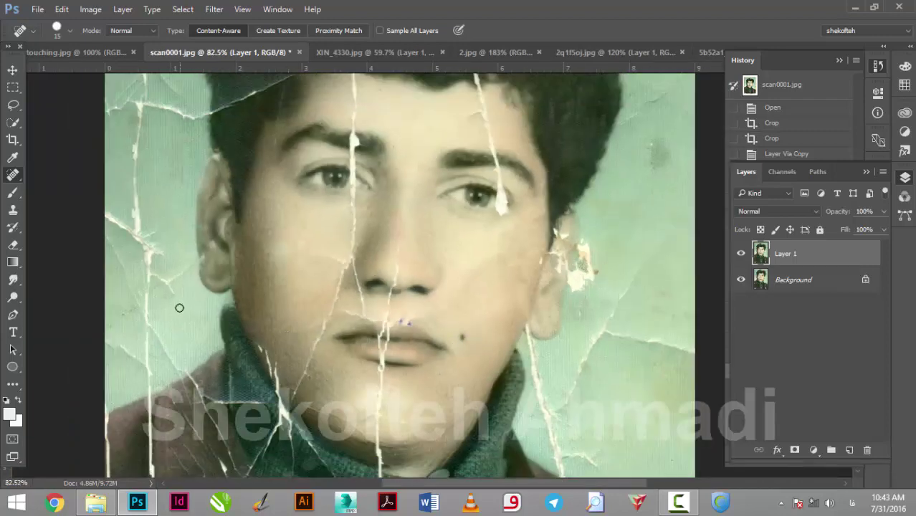
Heal the marks along the photo's top right, continuing past the sampling alert.
scroll(205, 151, "up", 3)
scroll(209, 132, "up", 2)
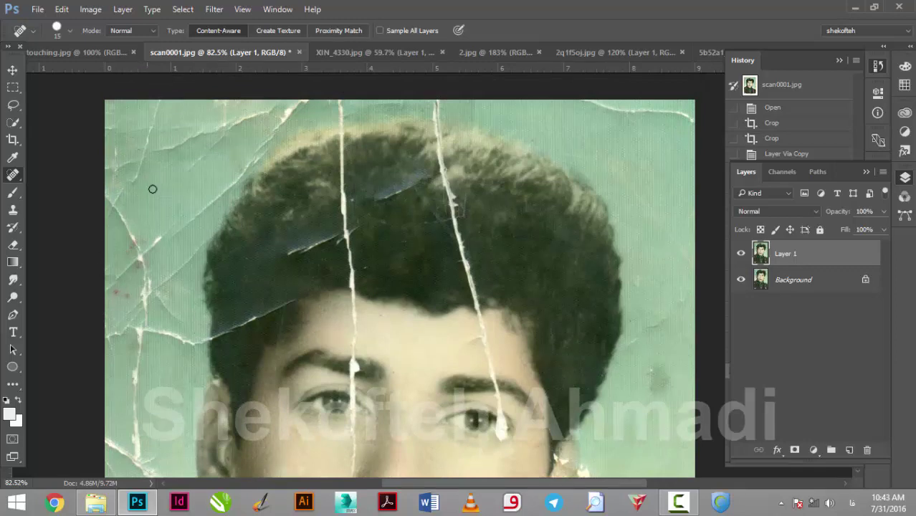
left_click(580, 122, "alt")
left_click(506, 209)
left_click_drag(581, 104, 690, 117)
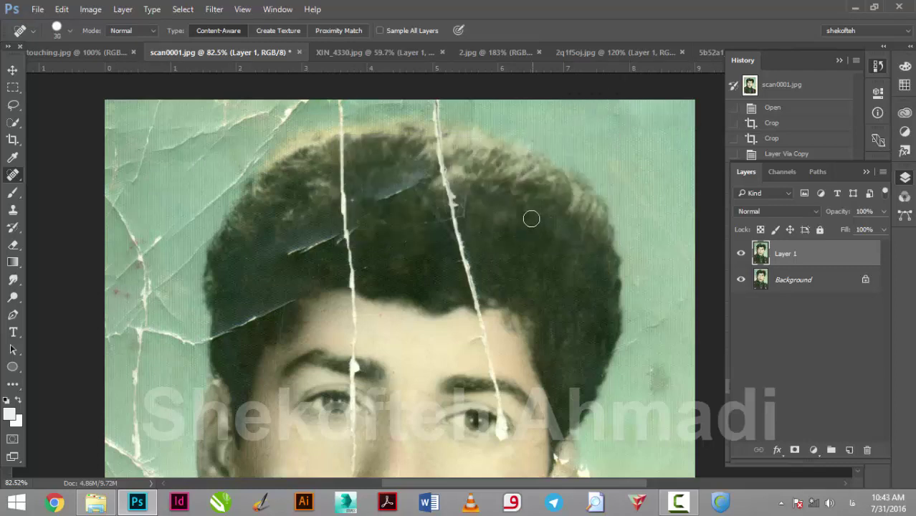
left_click_drag(596, 105, 612, 115)
left_click_drag(646, 103, 687, 126)
left_click_drag(616, 155, 351, 205)
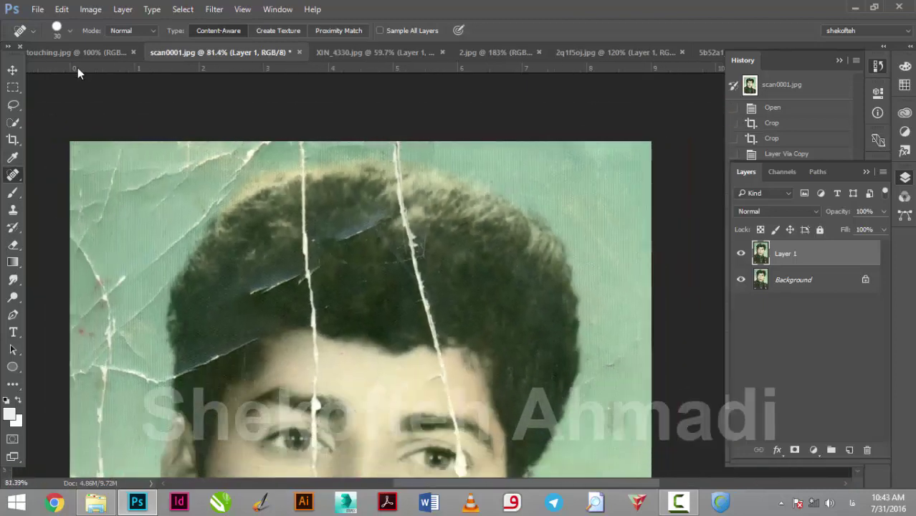
Keep the healing blend mode at Normal and set the brush size to 30 px.
left_click(69, 32)
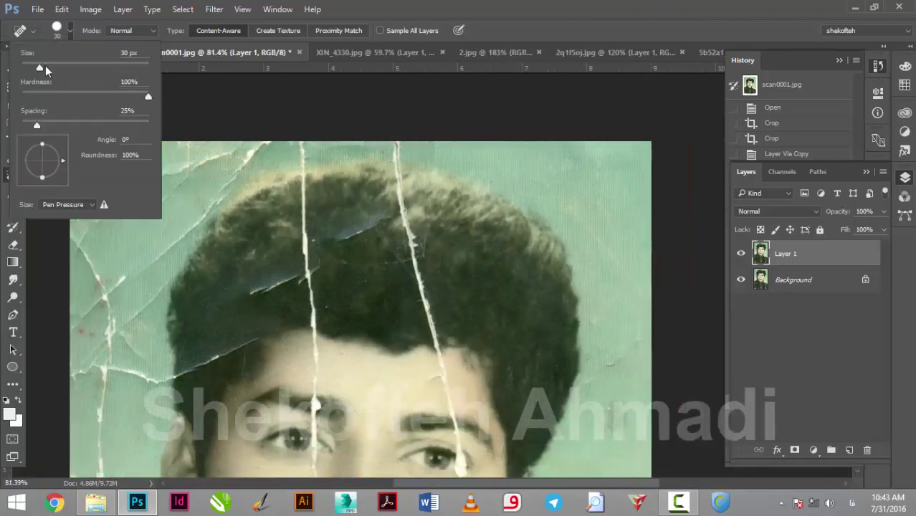
left_click(375, 33)
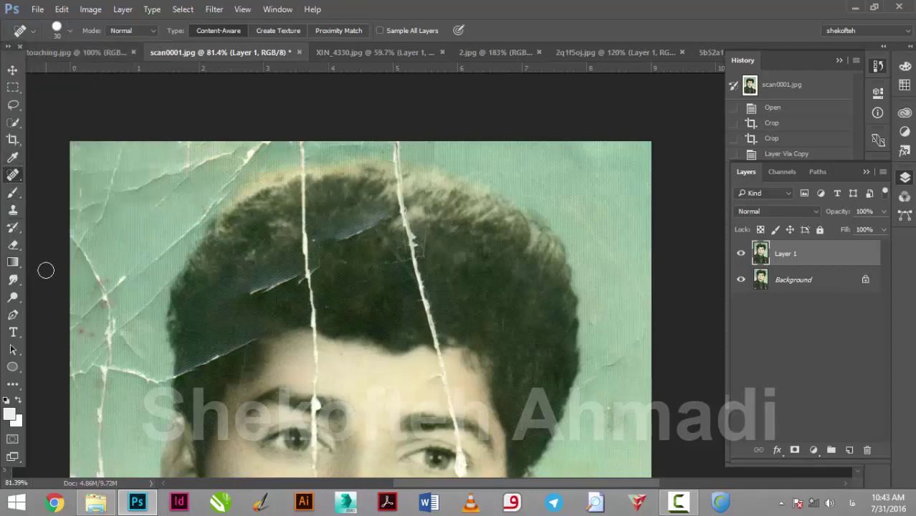
key("bracketright")
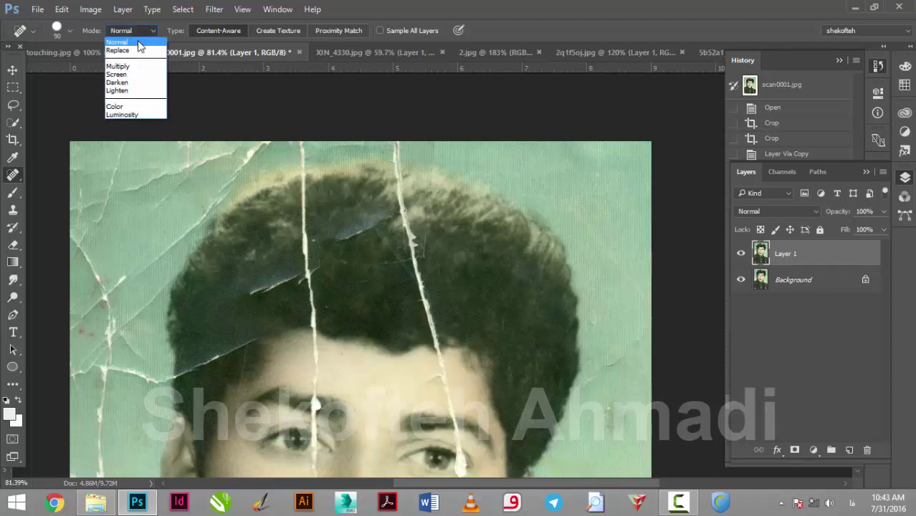
left_click(140, 44)
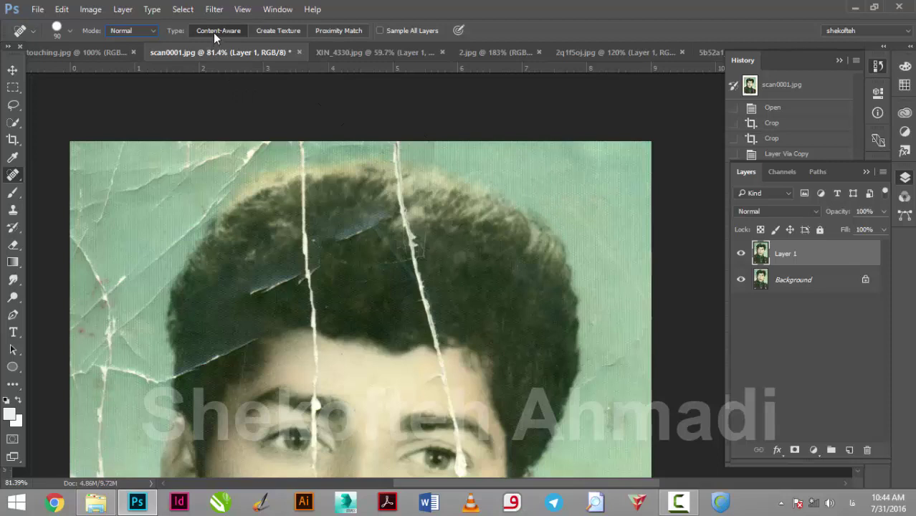
key("ctrl")
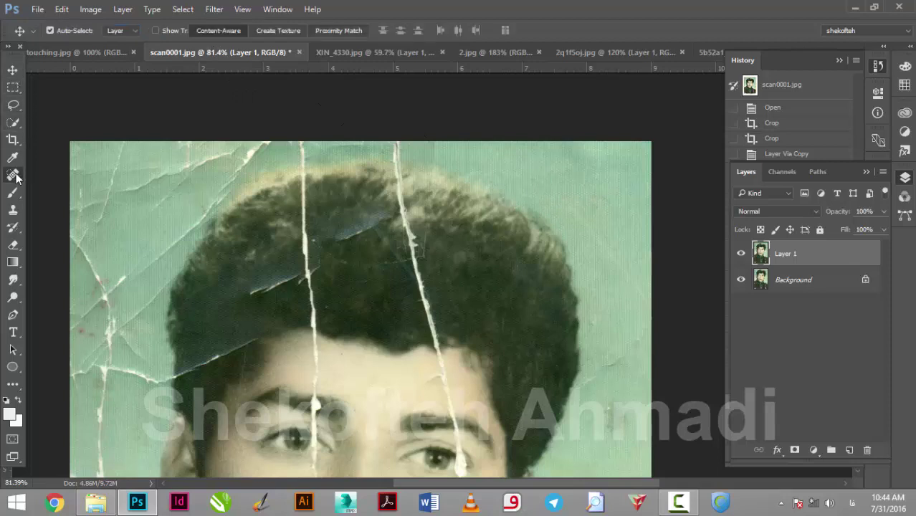
key("bracketleft")
key("bracketleft")
key("bracketleft")
key("bracketleft")
key("bracketleft")
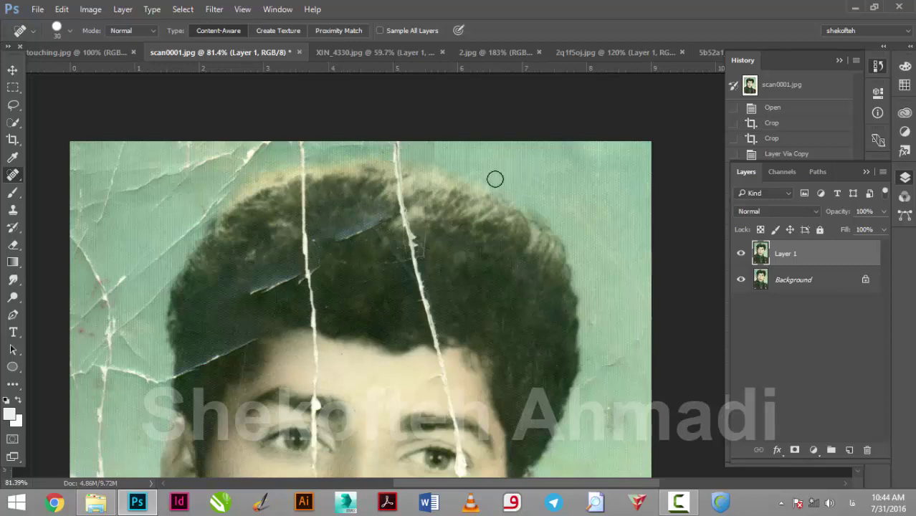
Heal the upper-right hair using the Create Texture healing type.
mouse_move(521, 176)
left_mouse_down()
mouse_move(567, 205)
mouse_move(649, 315)
left_mouse_up()
left_click(266, 30)
left_click_drag(502, 215, 515, 281)
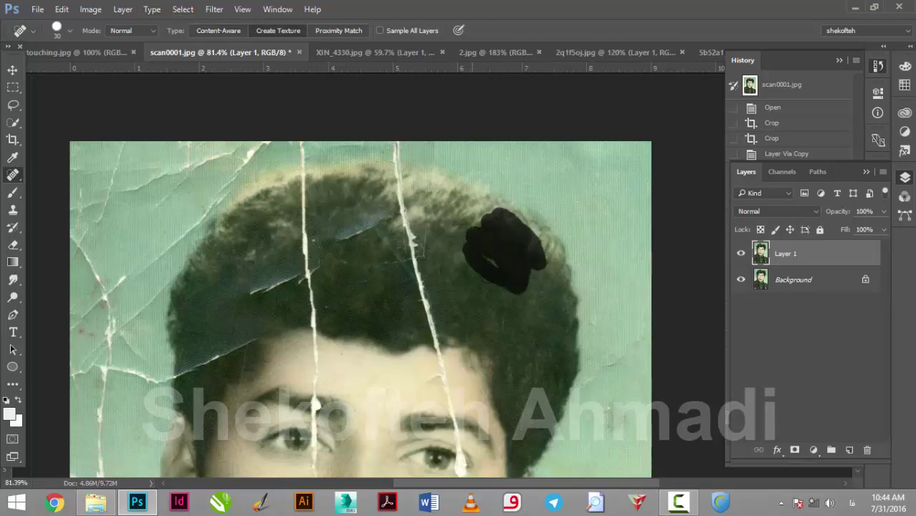
left_click_drag(515, 281, 492, 313)
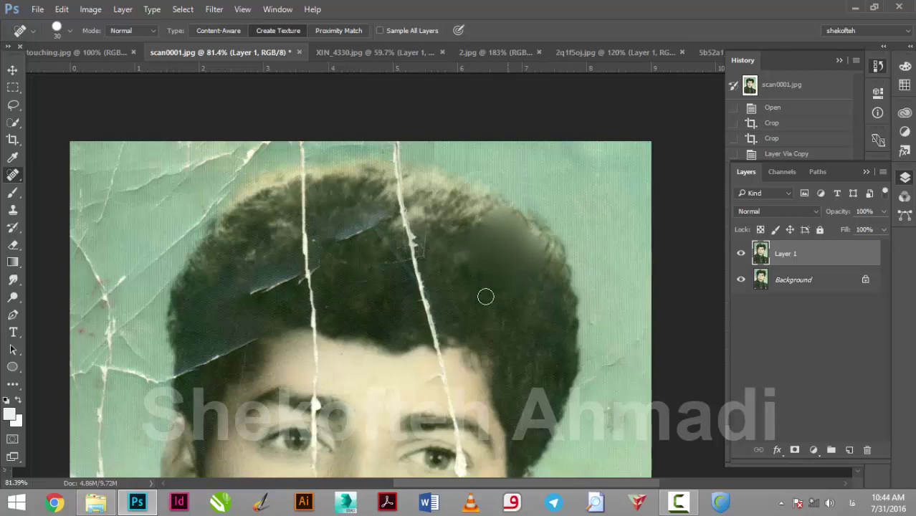
Heal the cracks across both eyebrows, then undo both heals.
scroll(415, 387, "down", 2)
left_click_drag(410, 349, 495, 376)
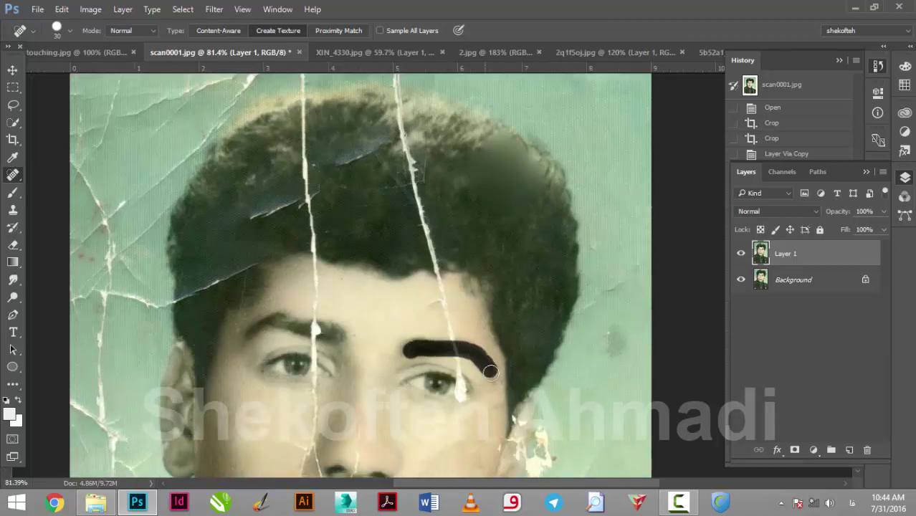
left_click_drag(339, 328, 248, 322)
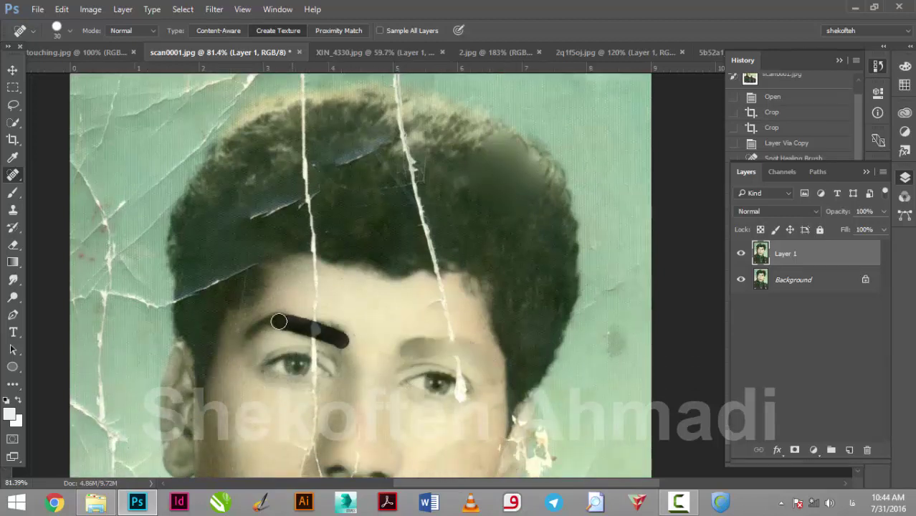
scroll(344, 293, "down", 2)
scroll(394, 328, "down", 2)
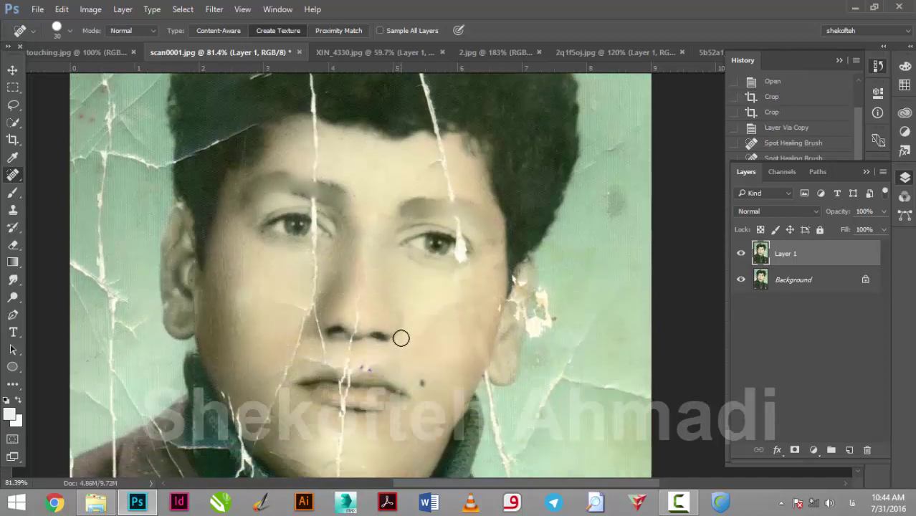
scroll(437, 341, "up", 1)
scroll(502, 351, "up", 1)
key("ctrl+alt+z")
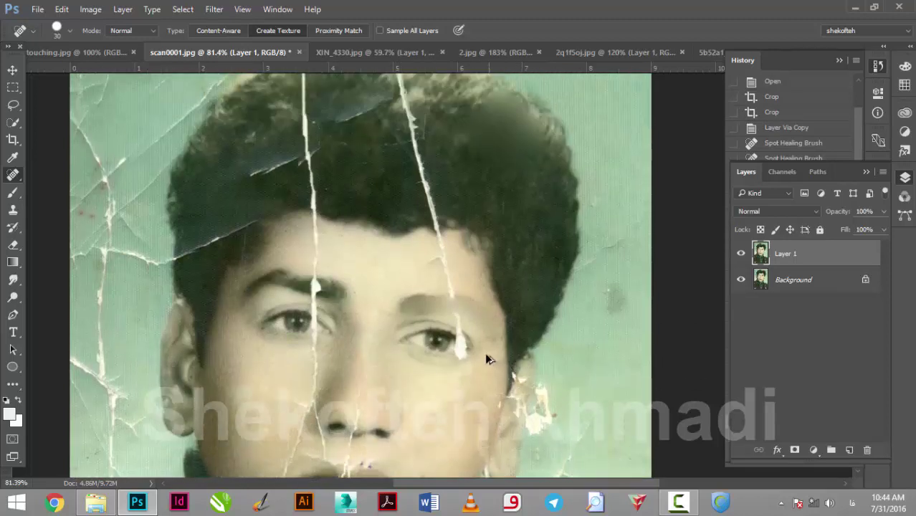
key("ctrl+alt+z")
scroll(423, 287, "up", 1)
scroll(419, 250, "up", 1)
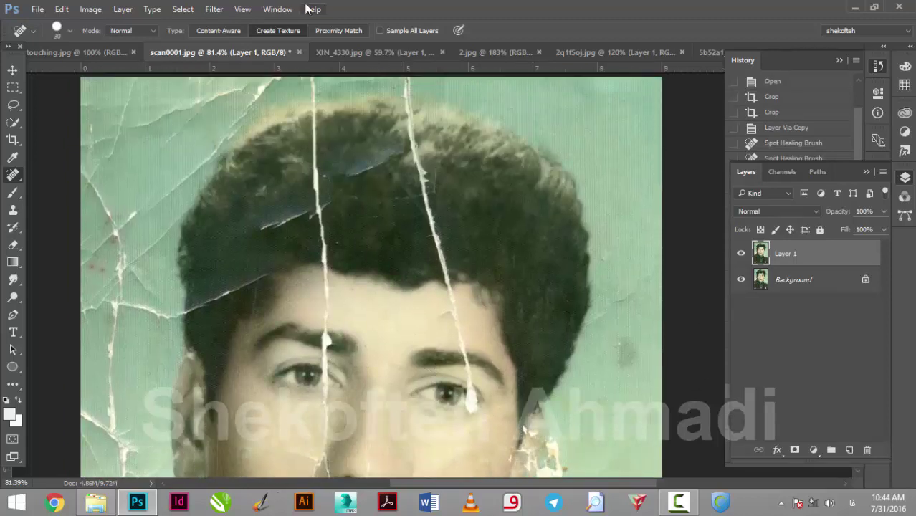
Switch to Proximity Match and heal the crack from the hair down toward the eyebrow.
left_click(348, 28)
scroll(465, 122, "up", 2)
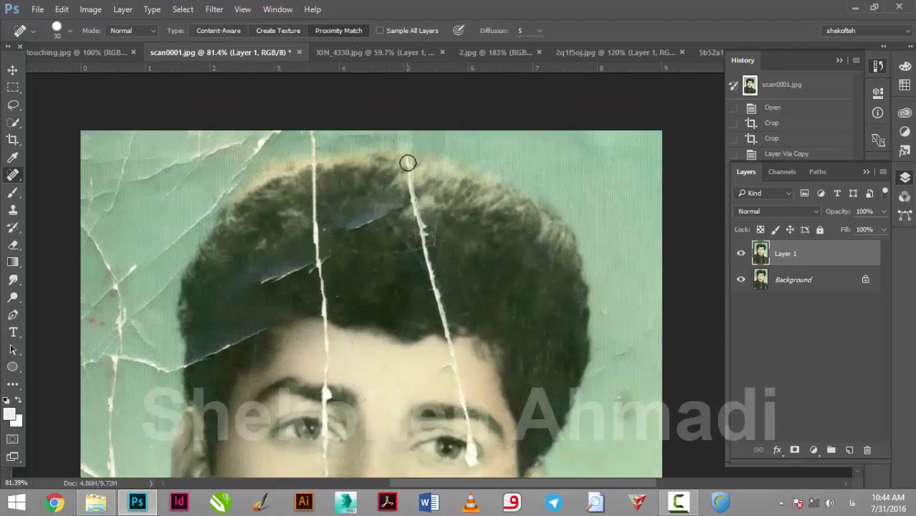
left_click_drag(407, 159, 444, 330)
left_click(433, 273)
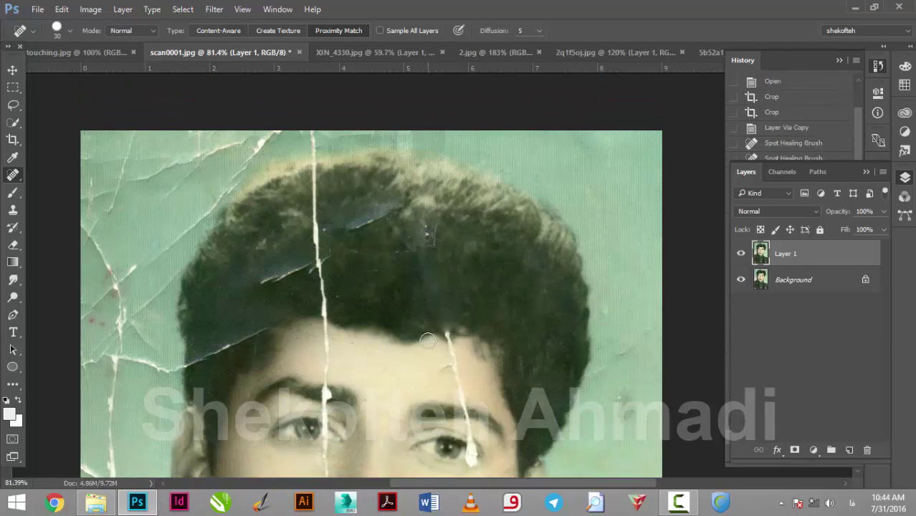
left_click(447, 332)
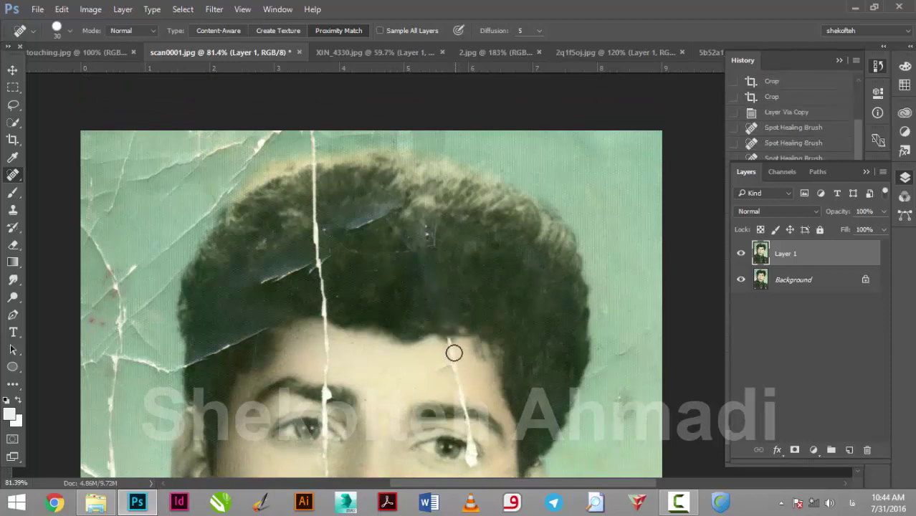
left_click_drag(453, 353, 472, 409)
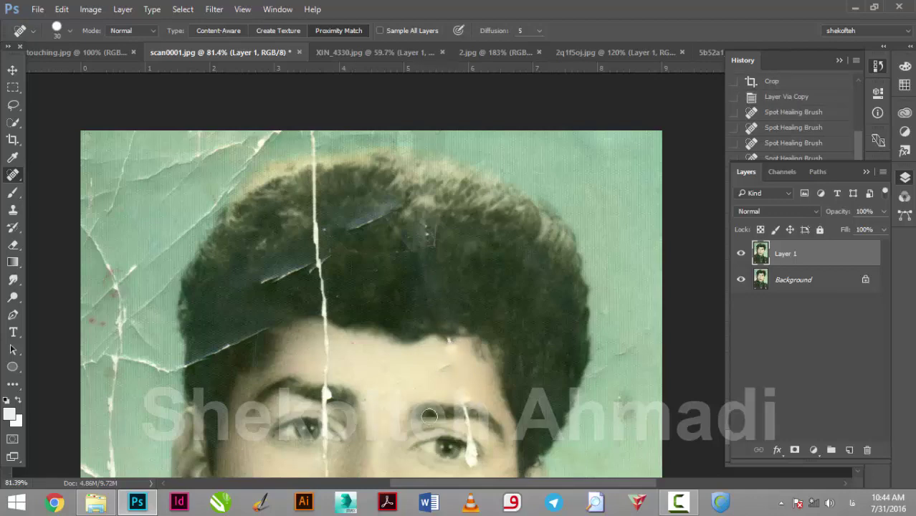
scroll(429, 344, "up", 3)
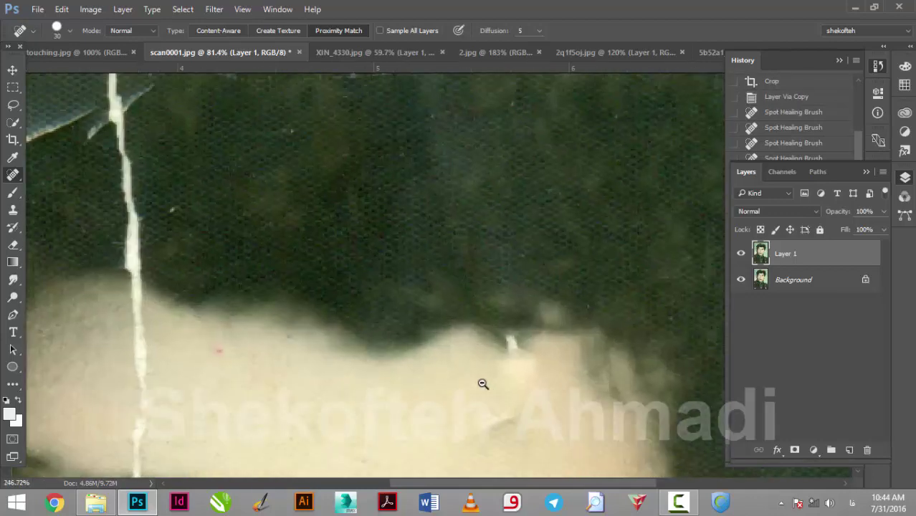
Heal small white crack spots and a crack down the hair, then turn off Sample All Layers.
left_click(206, 32)
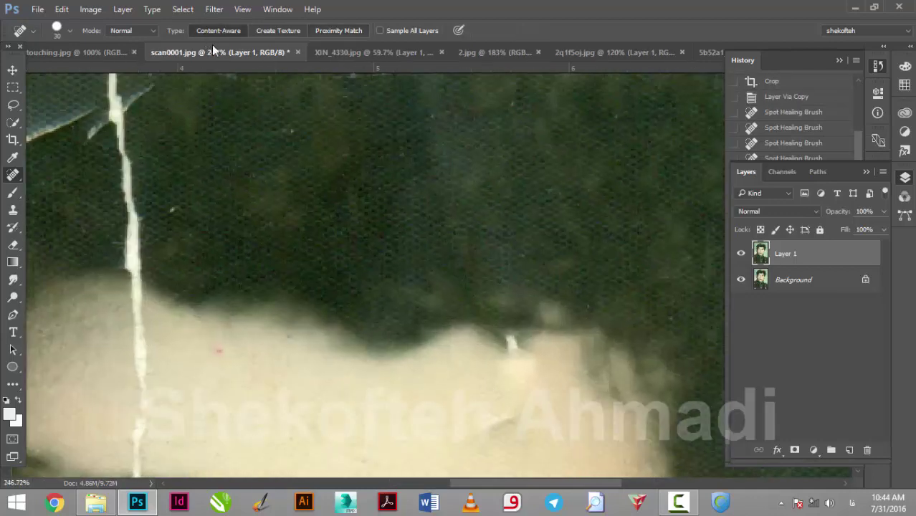
left_click(513, 352)
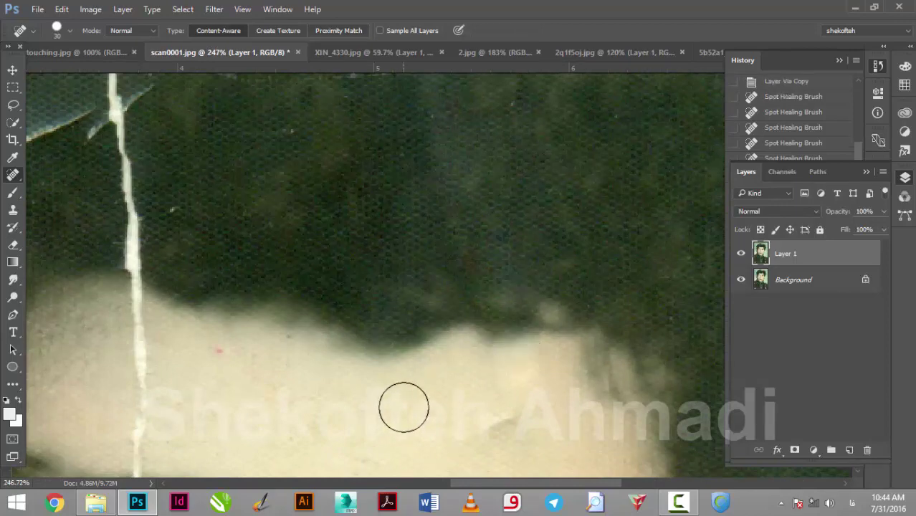
scroll(196, 230, "down", 3)
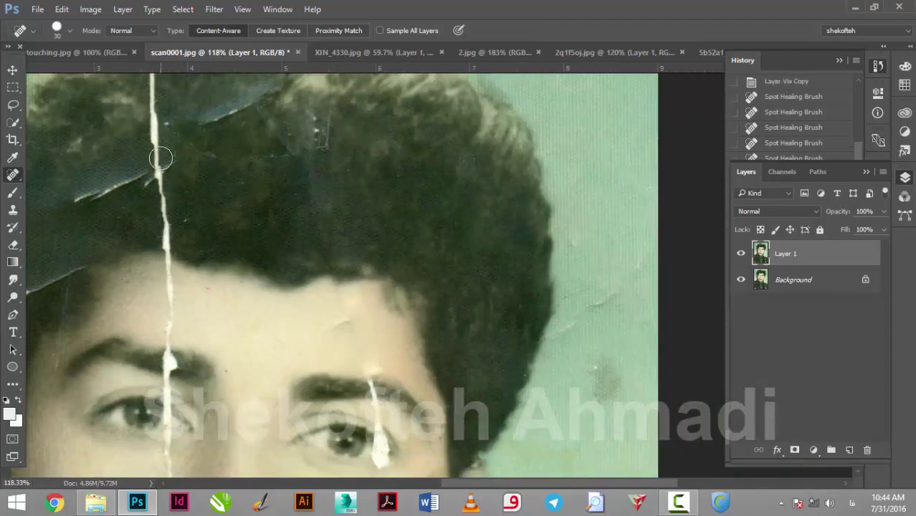
left_click_drag(157, 151, 165, 245)
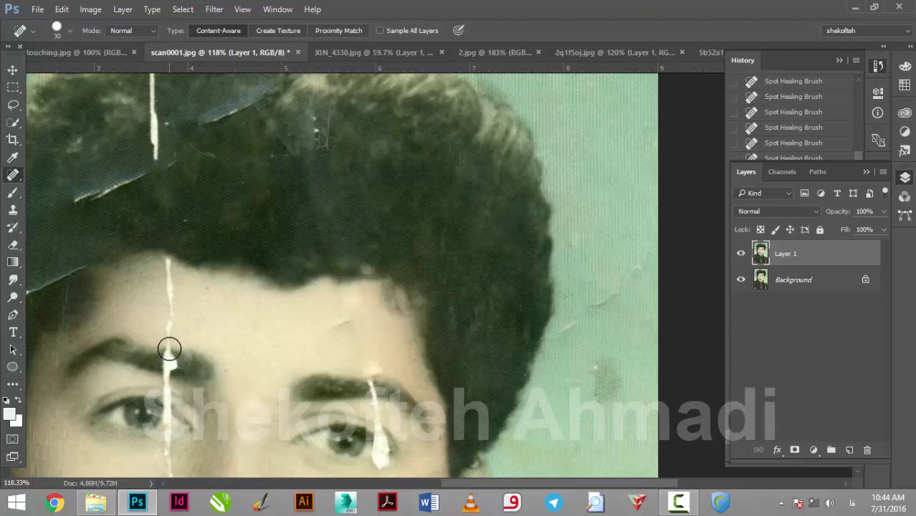
scroll(379, 246, "up", 1)
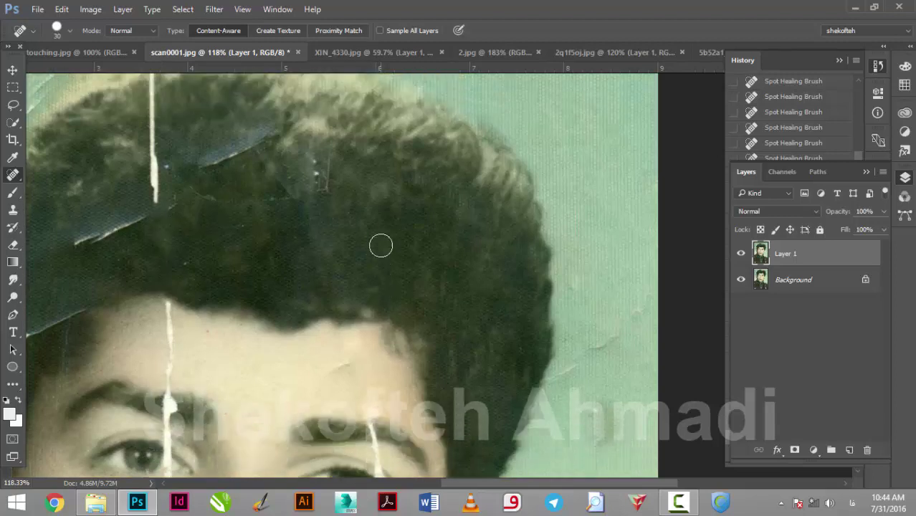
scroll(378, 246, "up", 2)
scroll(279, 228, "down", 1)
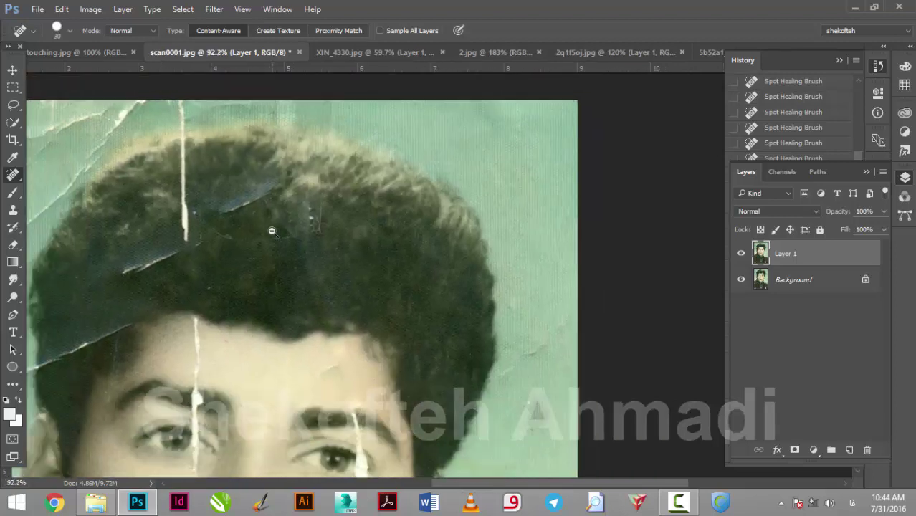
left_click(412, 30)
Switch from the Spot Healing Brush to the Healing Brush Tool.
right_click(18, 183)
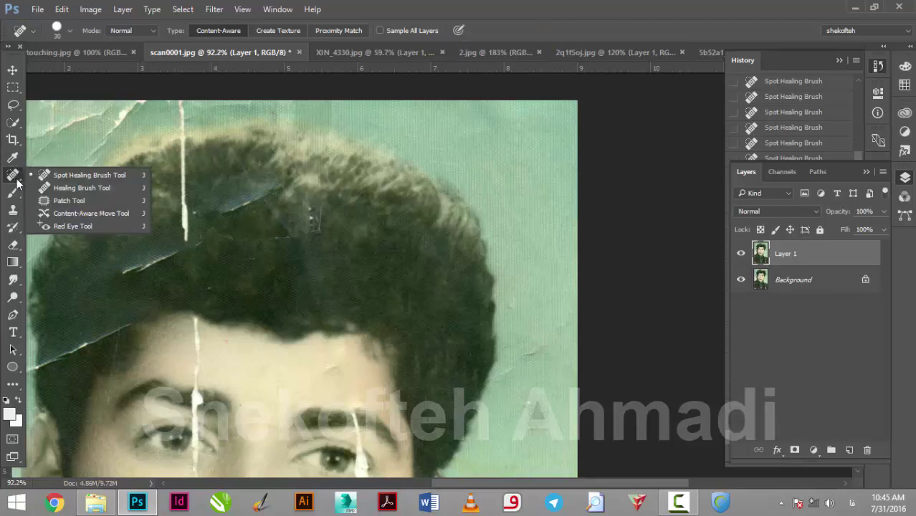
left_click(69, 189)
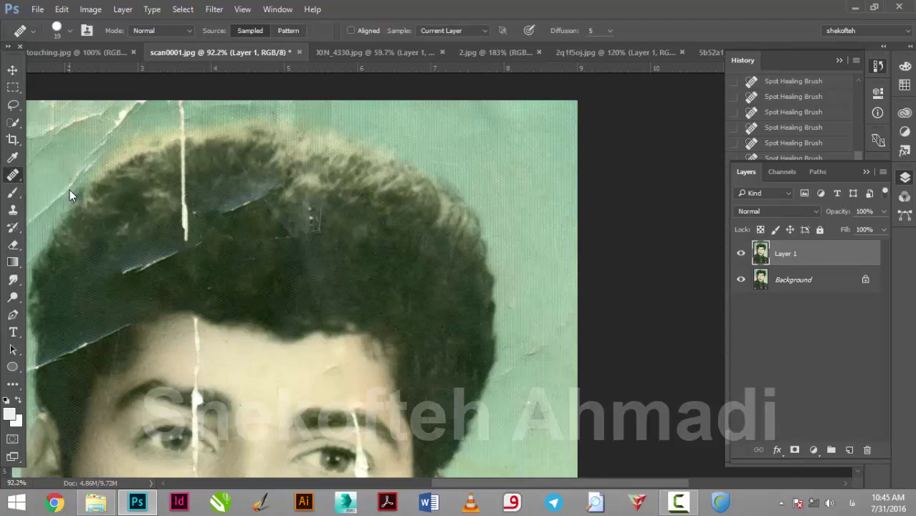
left_click_drag(218, 282, 234, 276)
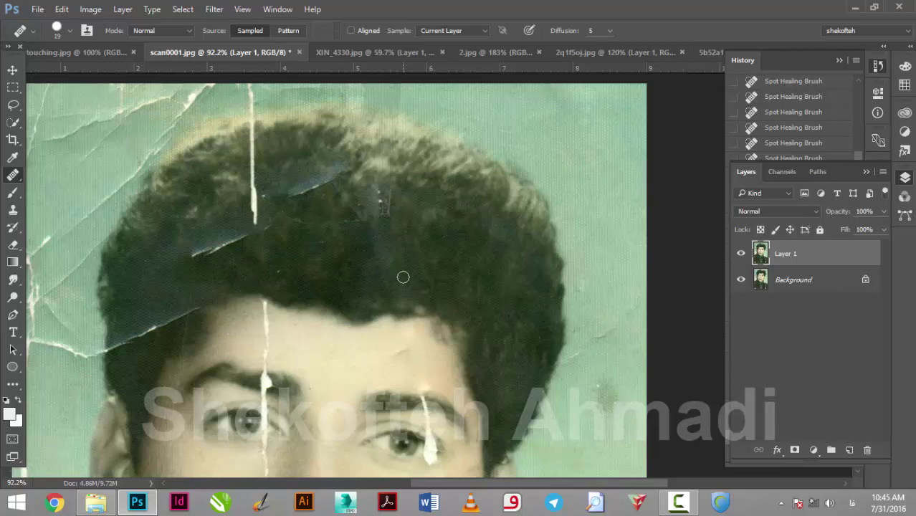
scroll(437, 319, "down", 2)
scroll(560, 341, "down", 2)
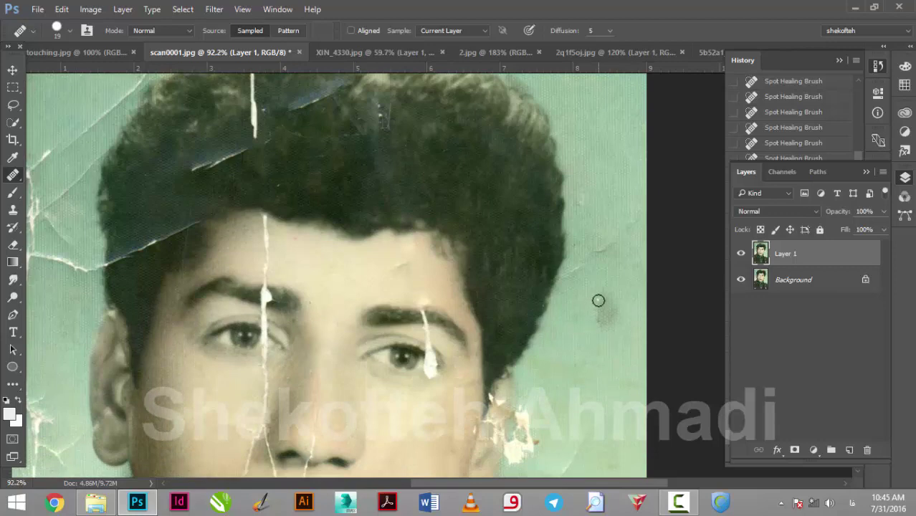
Spot-heal the dark smudge in the background beside the hair, then return to the Healing Brush.
key("shift+j")
key("shift+j")
key("shift+j")
key("shift+j")
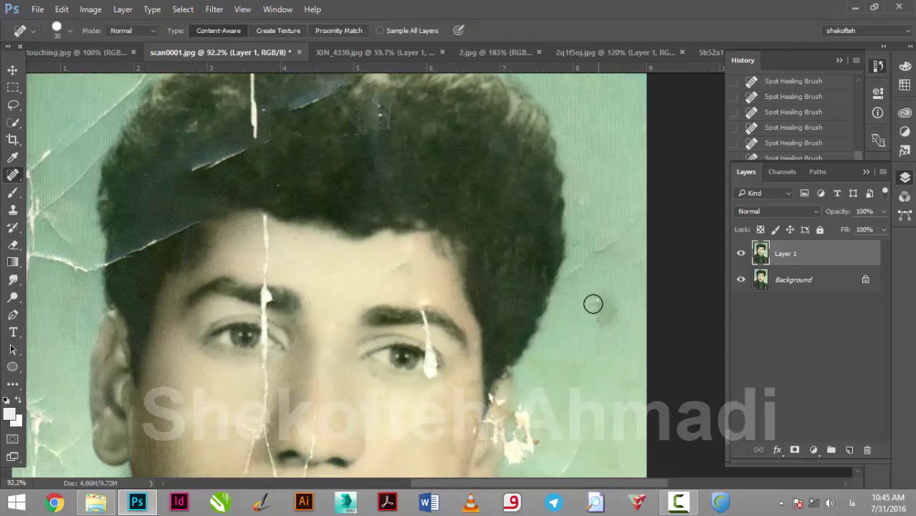
left_click_drag(593, 300, 600, 339)
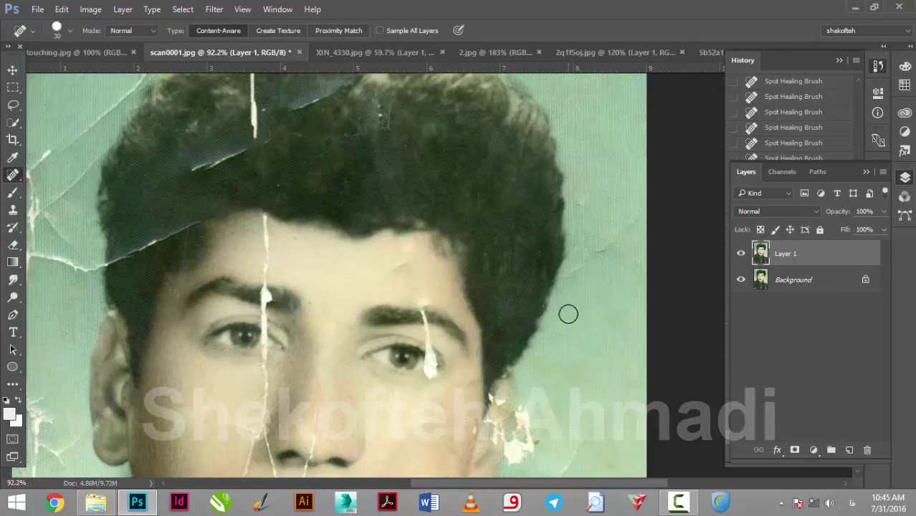
scroll(568, 314, "down", 3)
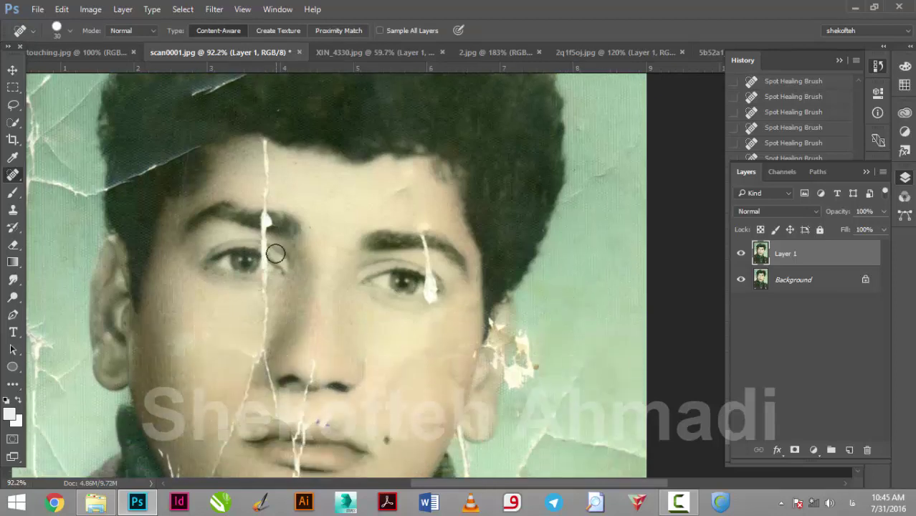
key("shift+j")
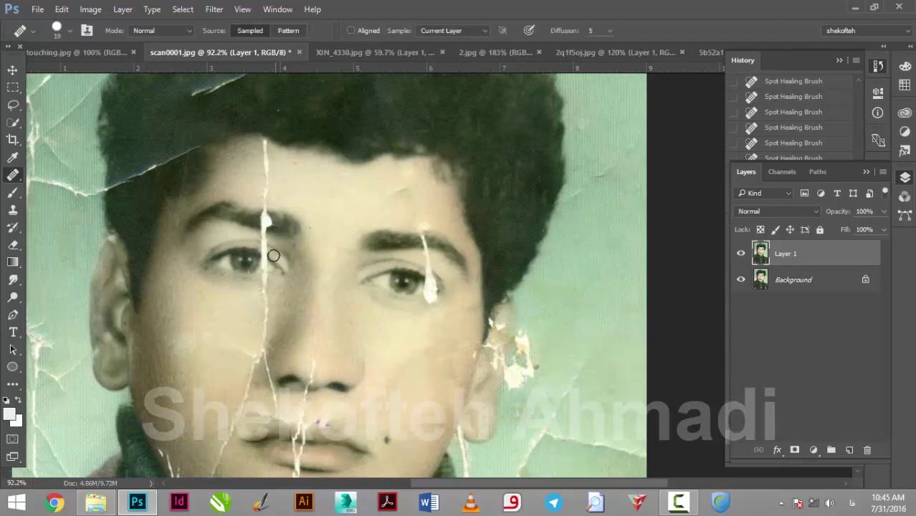
scroll(260, 261, "down", 2)
scroll(418, 358, "down", 2)
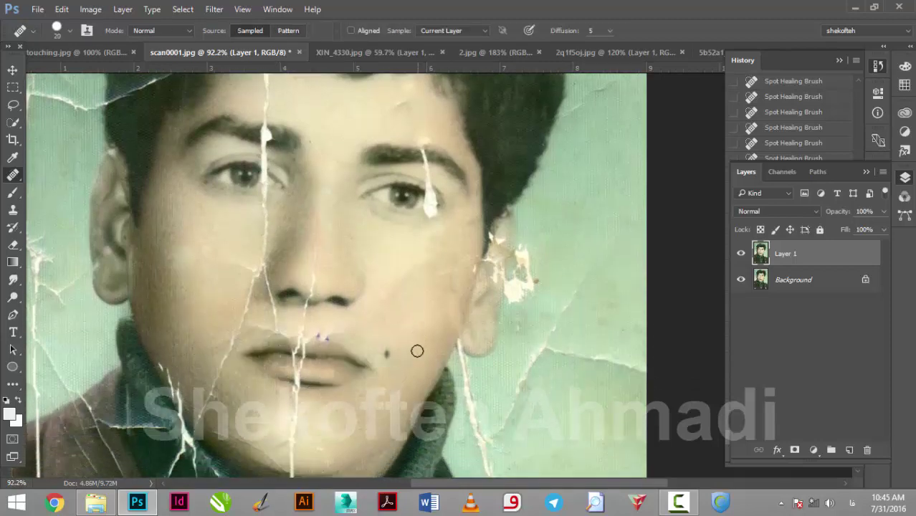
With a 30 px brush sampling clean background, heal the crack below the ear.
key("bracketright")
scroll(459, 340, "down", 2)
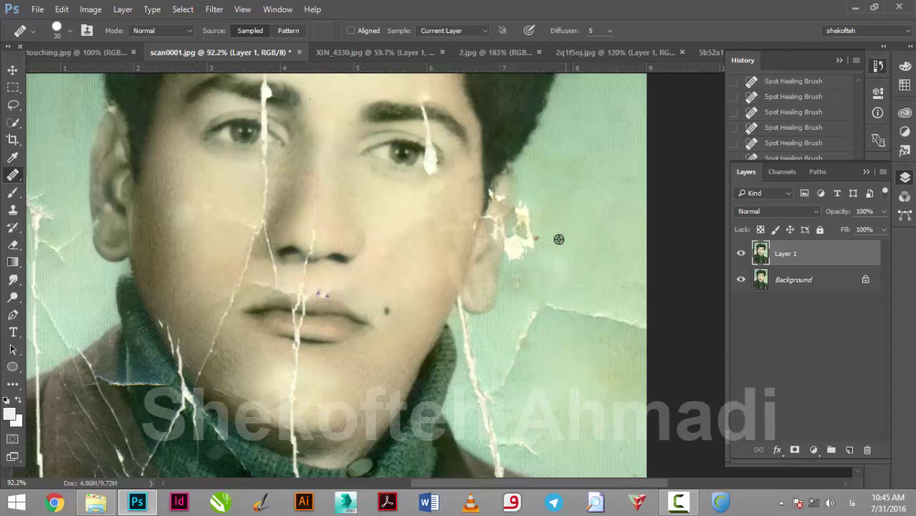
left_click(559, 267)
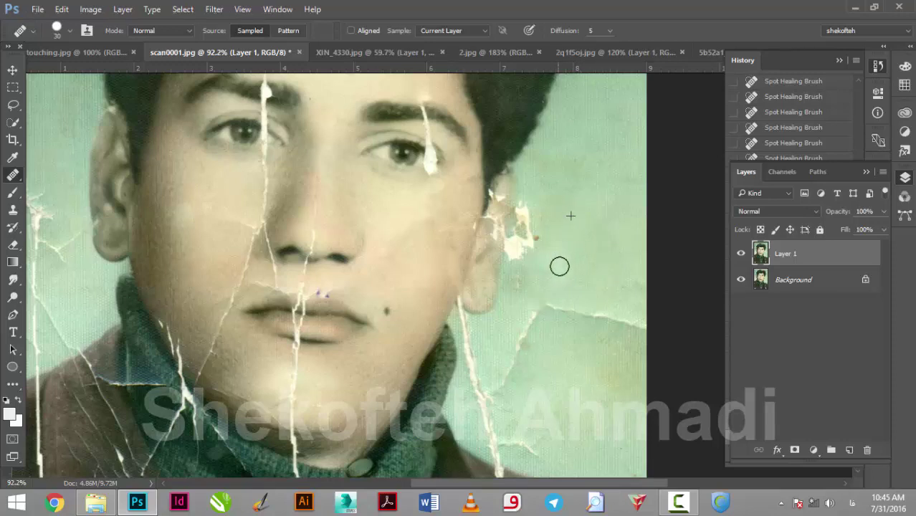
left_click(518, 289)
left_click_drag(518, 289, 518, 344)
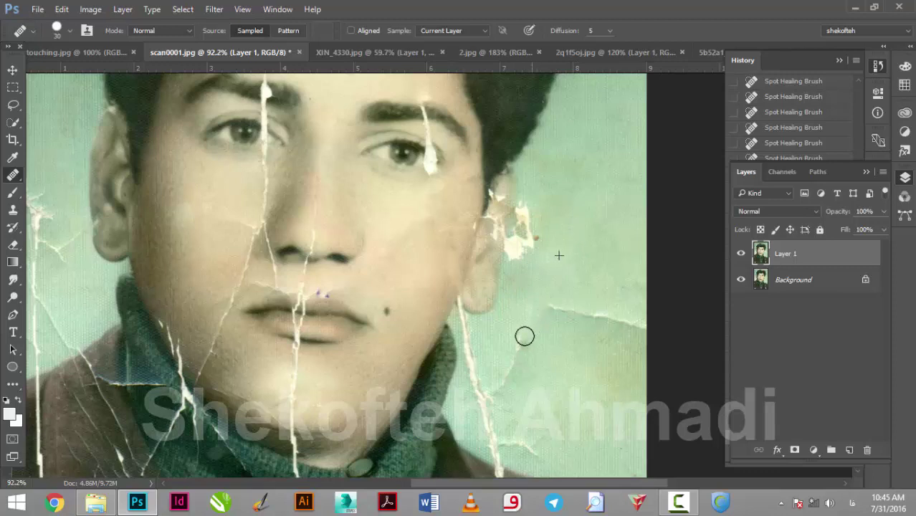
left_click_drag(521, 341, 509, 376)
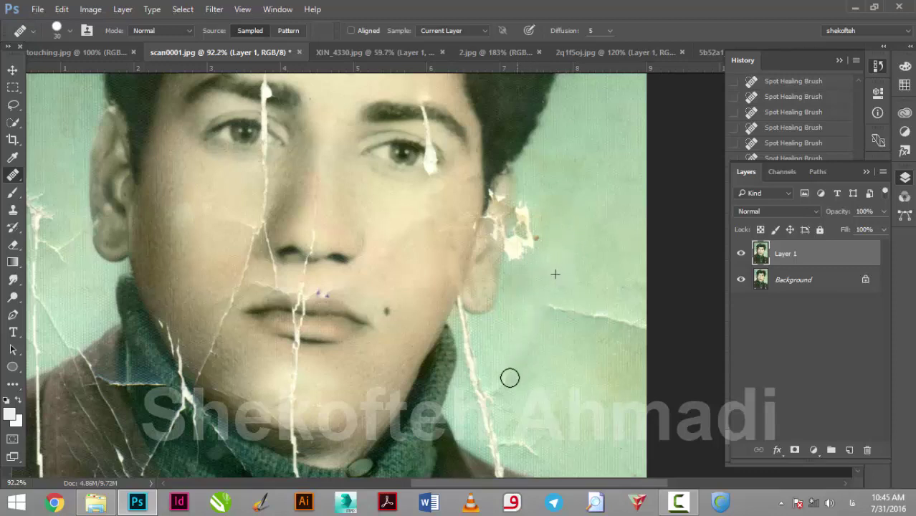
Heal the horizontal tear right of the ear, resample, and switch to XIN_4330.jpg.
left_click_drag(557, 305, 636, 321)
left_click(584, 255, "alt")
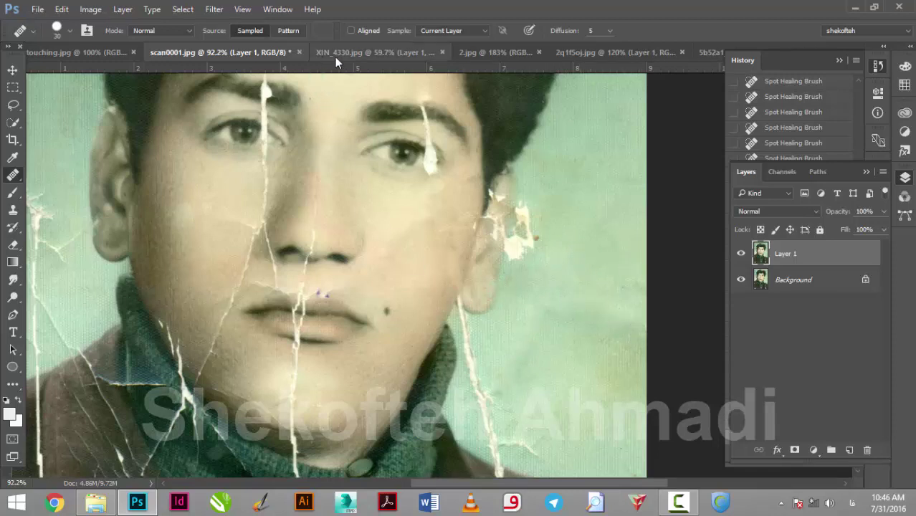
left_click(361, 53)
Heal the brown spots and freckles across her cheek and jaw on Layer 1.
scroll(400, 360, "down", 3)
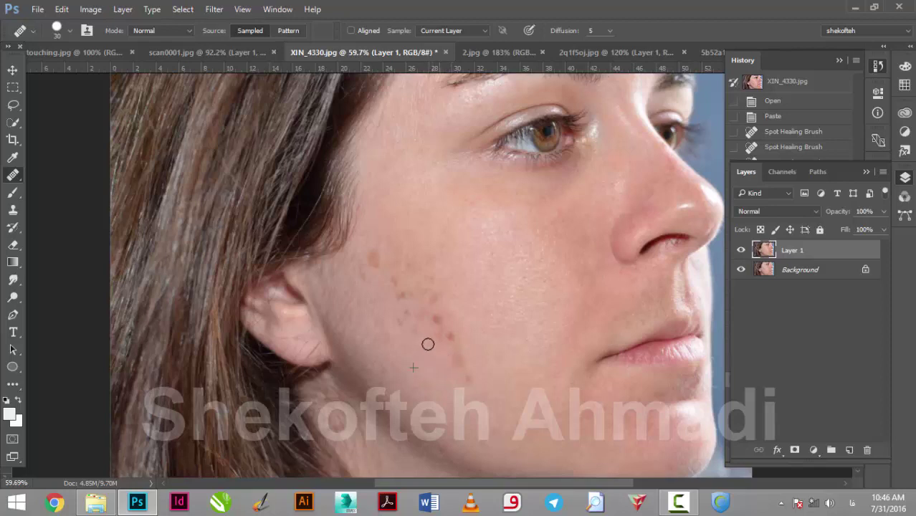
left_click(403, 350)
left_click(463, 369)
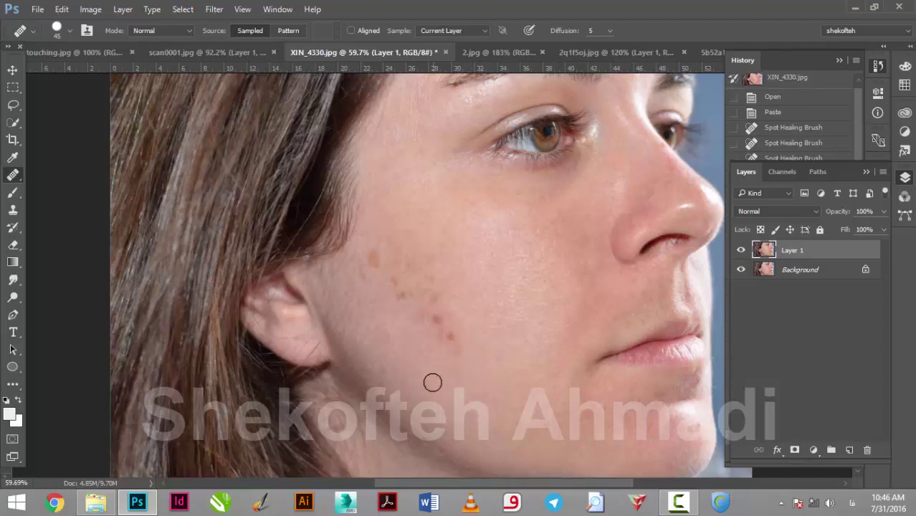
left_click_drag(432, 362, 453, 352)
left_click(439, 334)
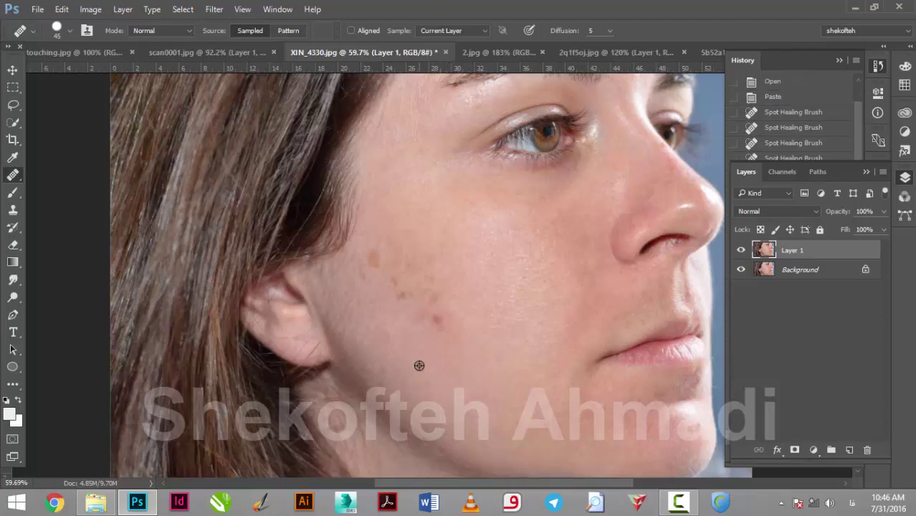
left_click(457, 344)
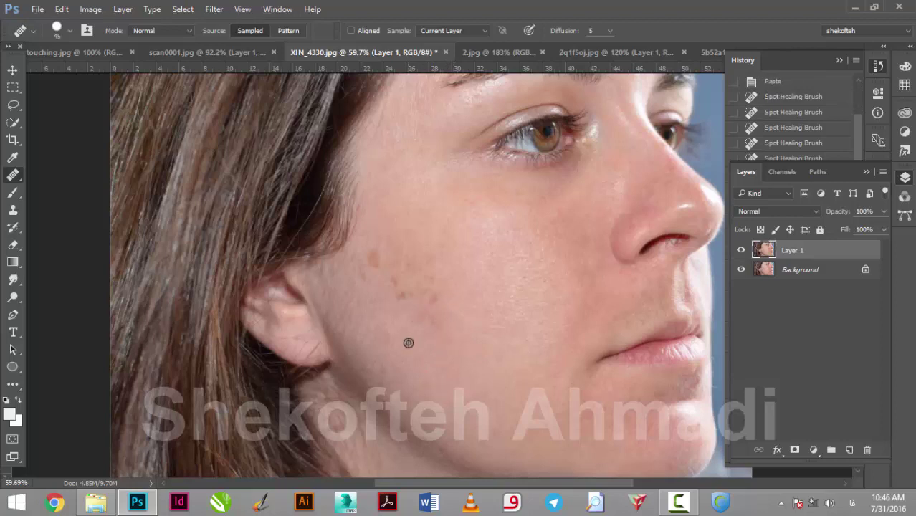
left_click(438, 335)
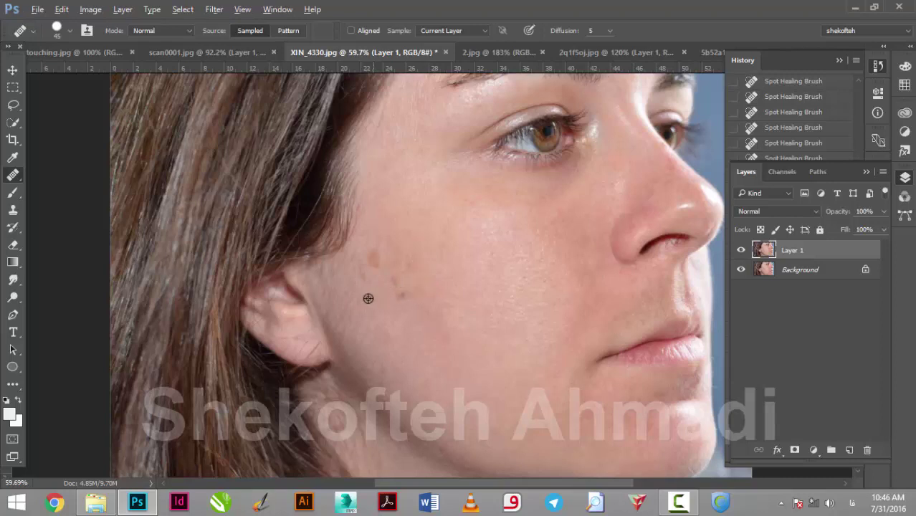
left_click(379, 330)
left_click(382, 323, "alt")
left_click(407, 297)
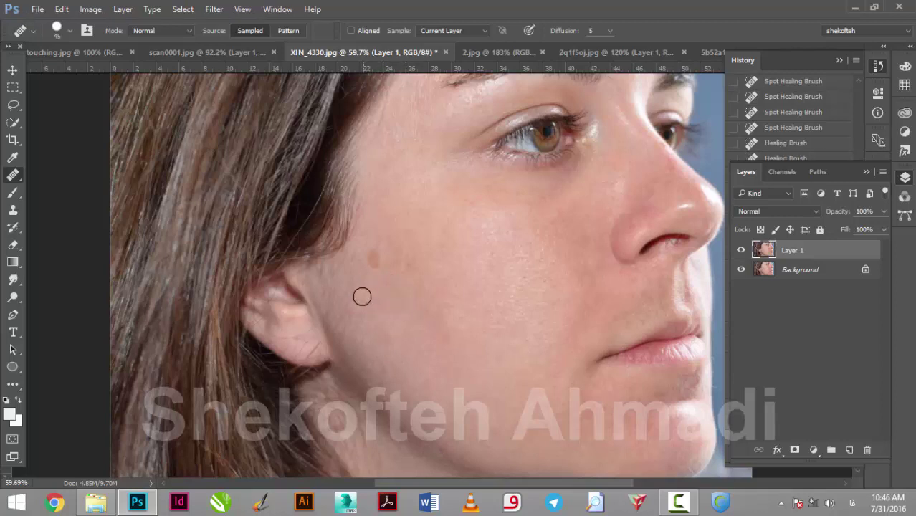
left_click(373, 258)
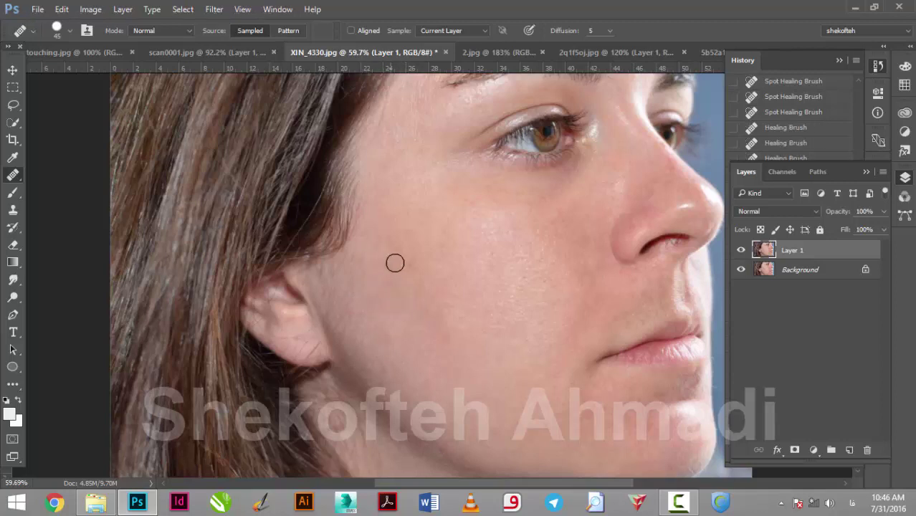
left_click(406, 267)
Toggle Layer 1's visibility to compare with the original, then pan to show above the eye.
scroll(384, 352, "down", 3)
left_click(742, 251)
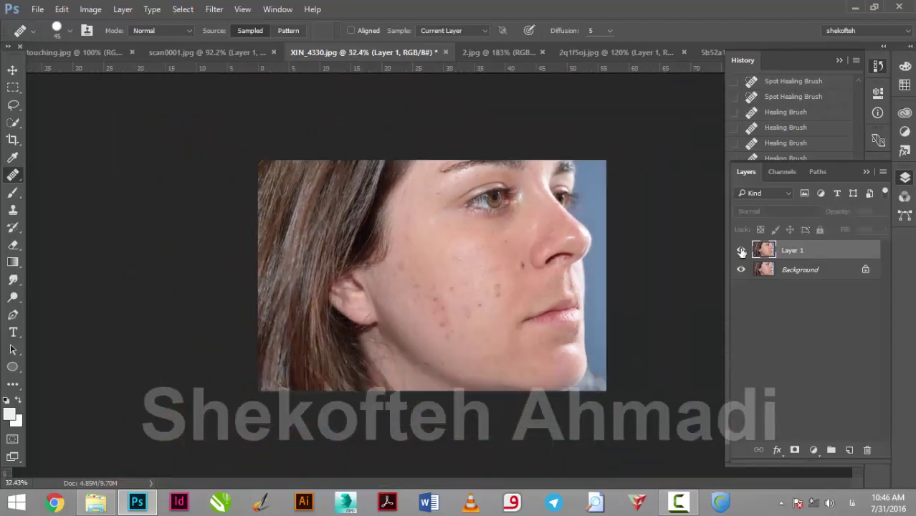
scroll(516, 273, "up", 3)
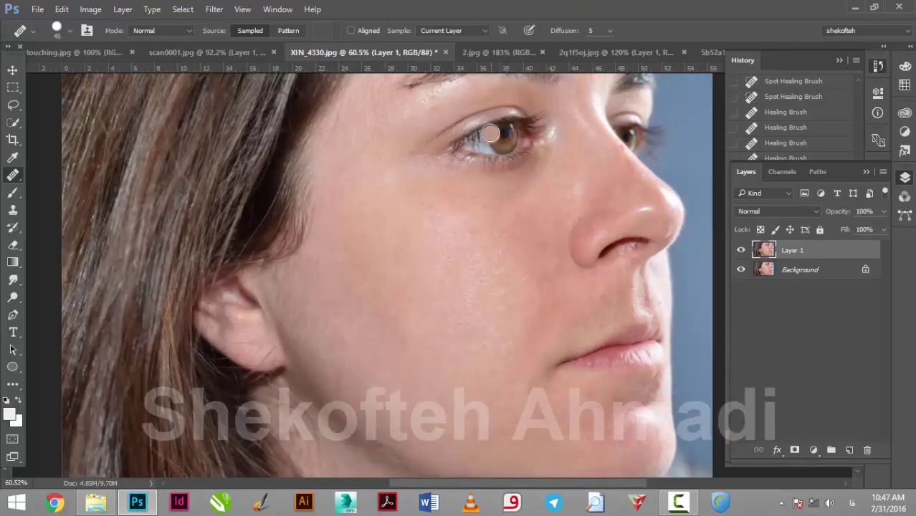
left_click_drag(484, 140, 452, 258)
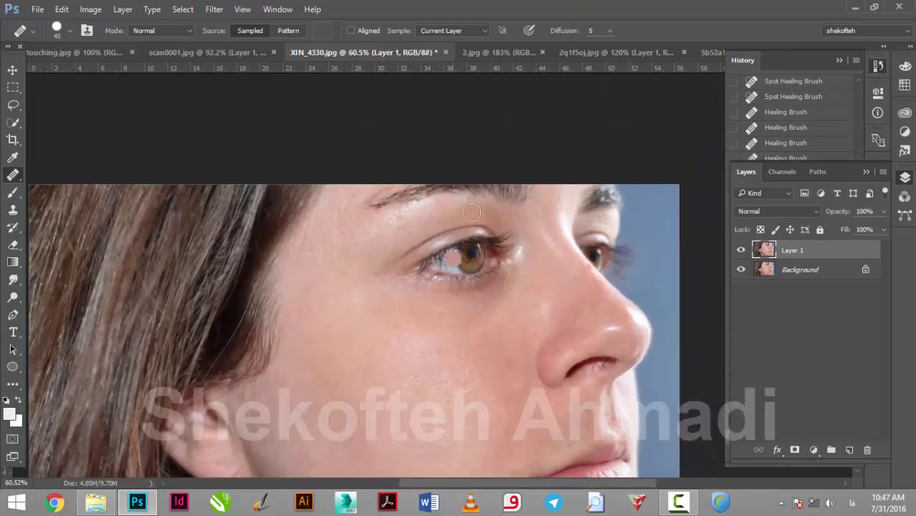
Switch to the 2q1f5oj.jpg acne portrait and fit the whole face in the window.
left_click(509, 53)
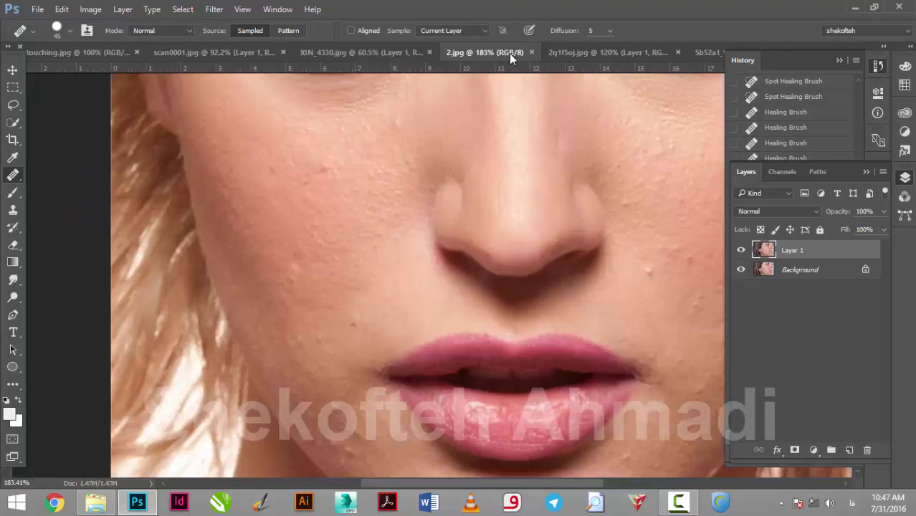
left_click(584, 53)
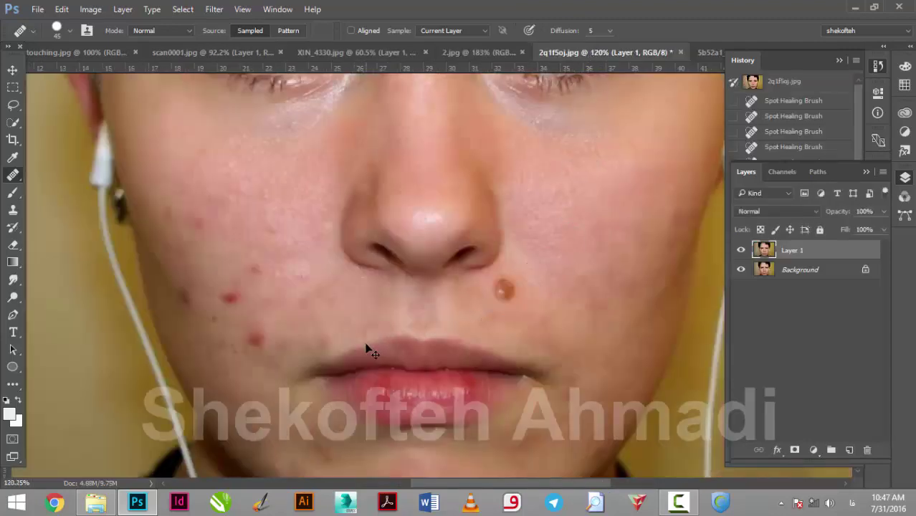
key("ctrl+0")
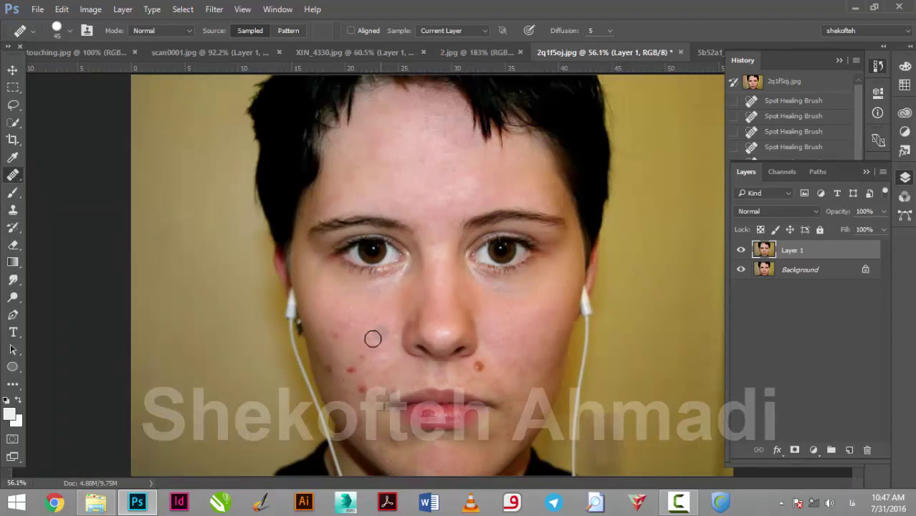
Enlarge the healing brush tip and lower its hardness, undoing a test stroke on the eyebrow.
left_click(70, 31)
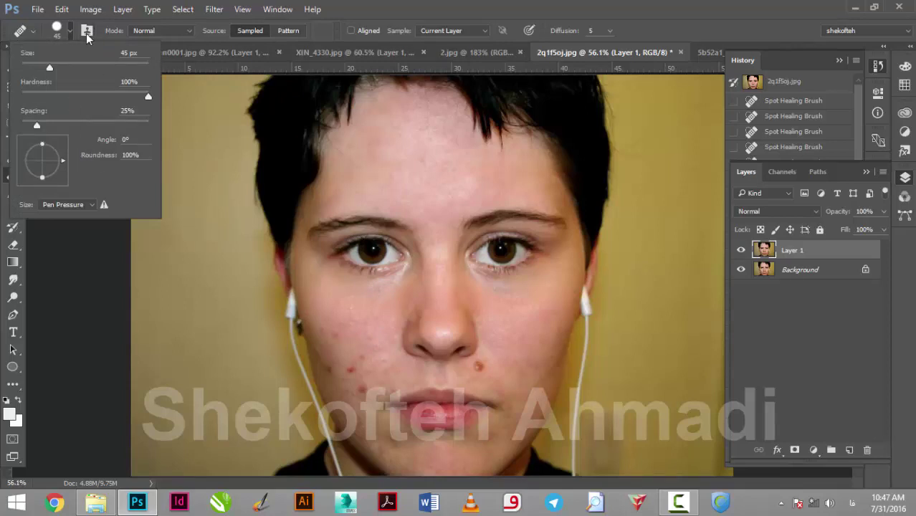
left_click(86, 33)
left_click(86, 33)
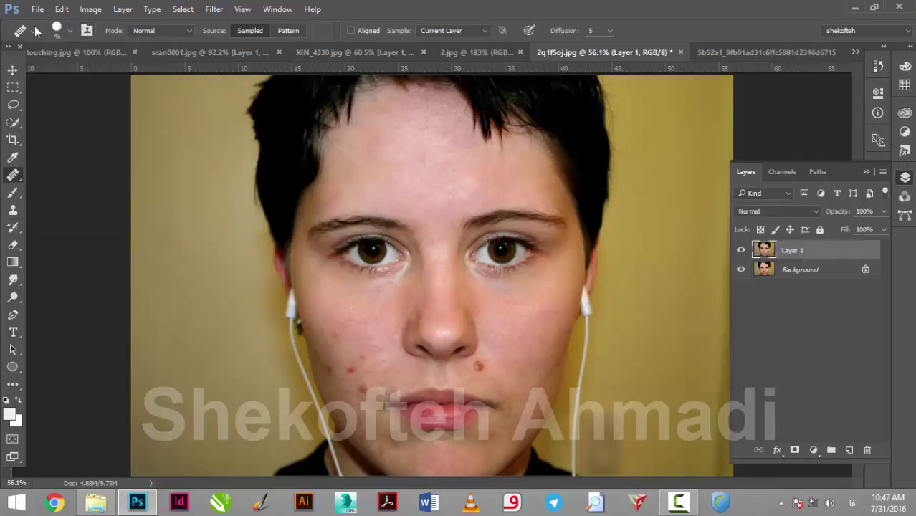
left_click(70, 32)
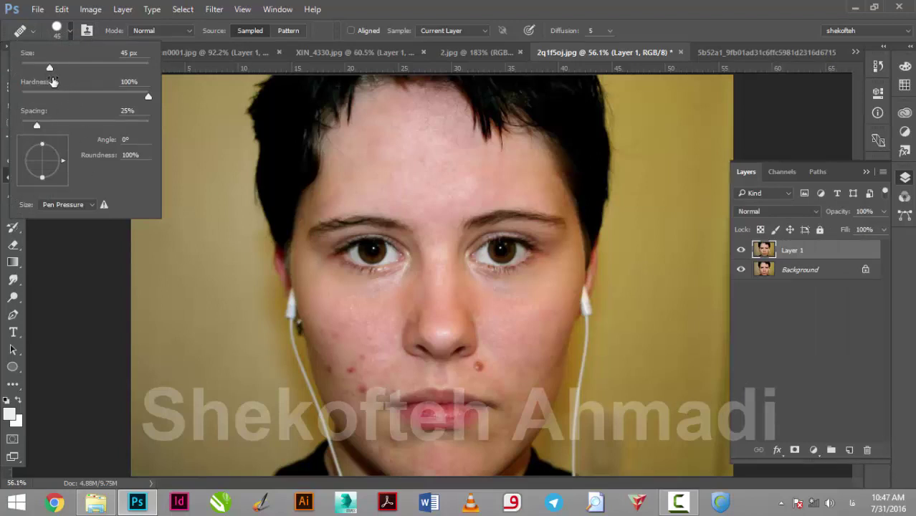
left_click_drag(49, 69, 68, 68)
left_click(51, 95)
left_click(382, 221)
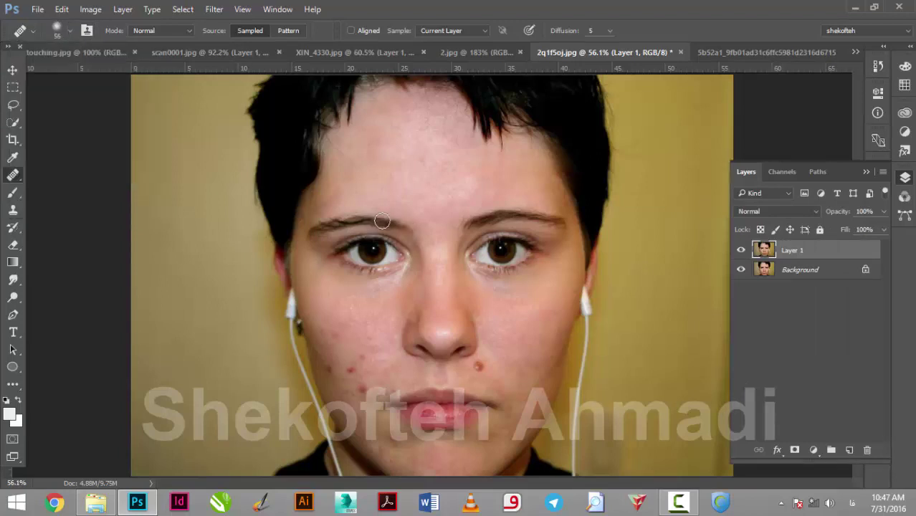
mouse_move(382, 221)
left_mouse_down()
mouse_move(407, 230)
mouse_move(349, 225)
left_mouse_up()
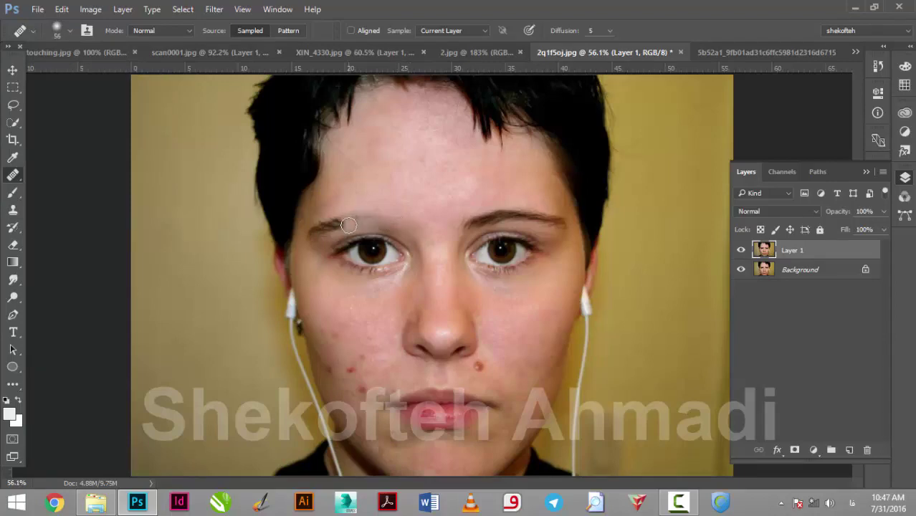
scroll(346, 229, "up", 5)
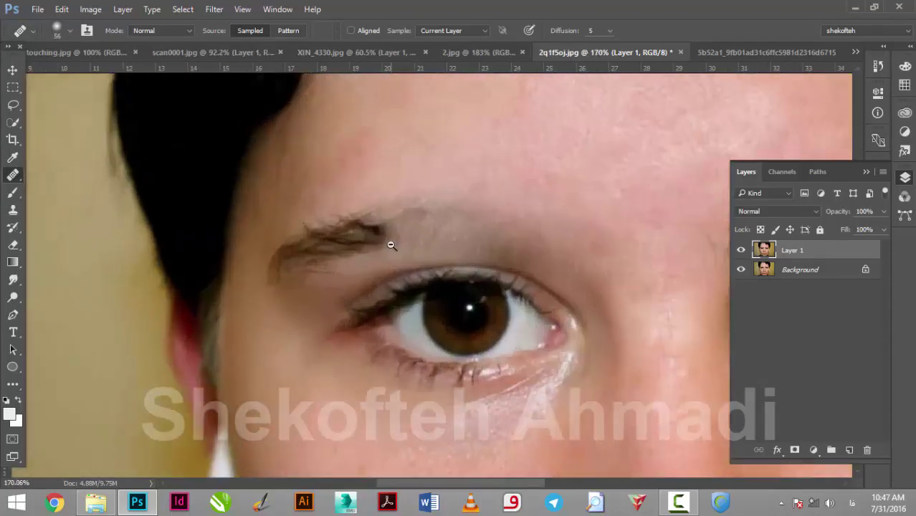
key("ctrl+alt+z")
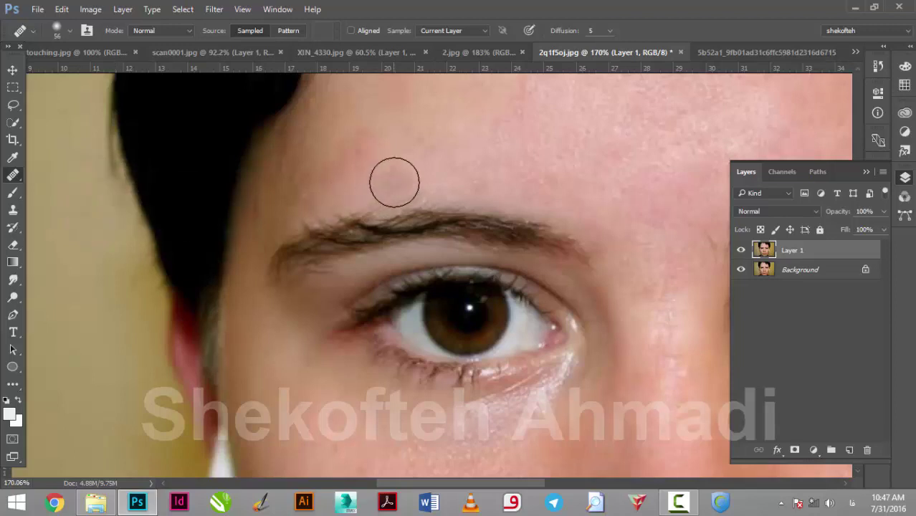
Set the brush hardness to 0%, undoing the test strokes across the eyebrow.
left_click(71, 33)
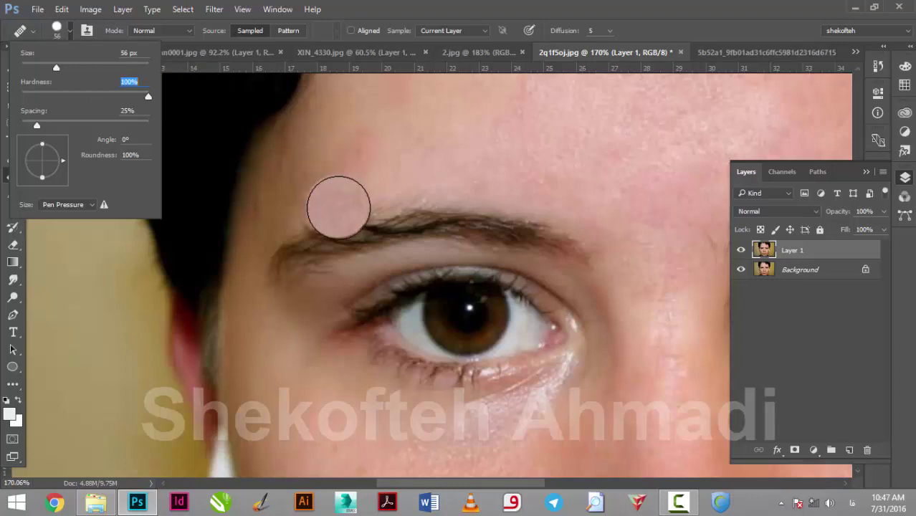
left_click_drag(337, 205, 471, 217)
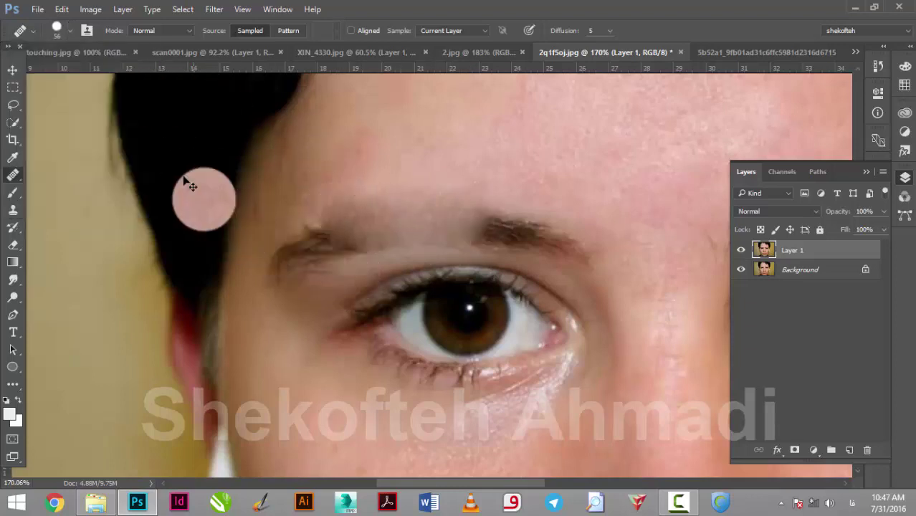
key("ctrl+z")
left_click(70, 30)
left_click_drag(59, 96, 22, 96)
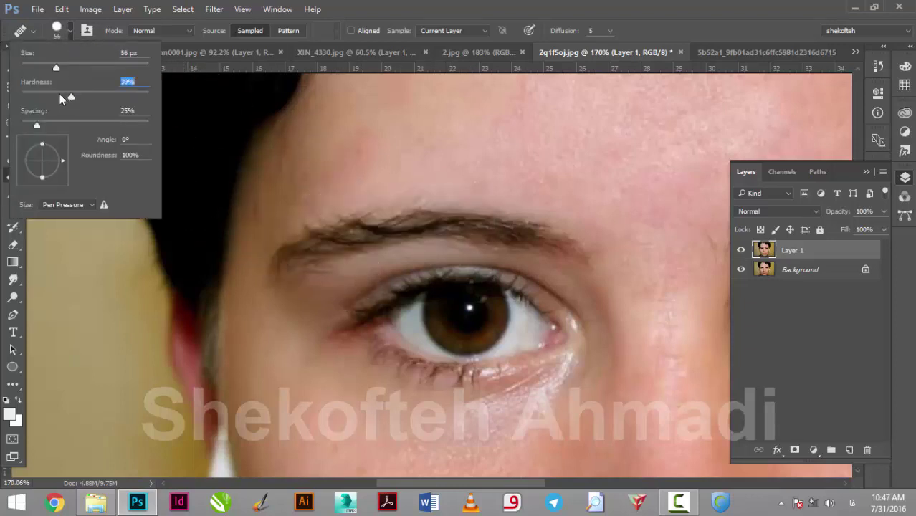
mouse_move(343, 238)
left_mouse_down()
mouse_move(465, 241)
mouse_move(398, 235)
left_mouse_up()
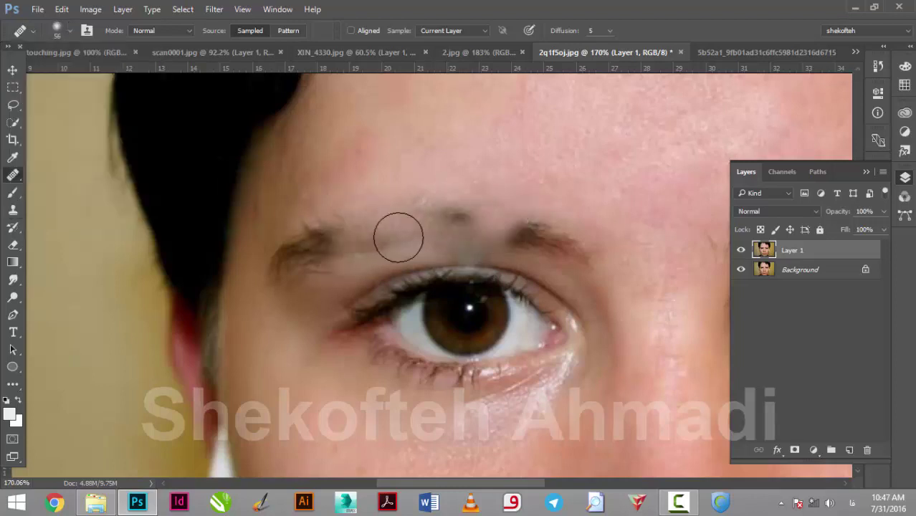
key("ctrl+z")
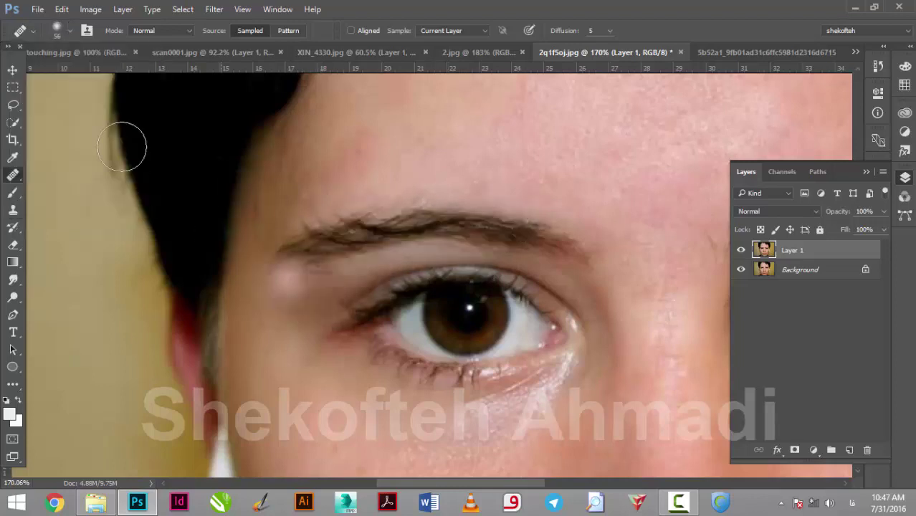
Confirm the brush settings and undo a test heal at the hair edge.
left_click(70, 31)
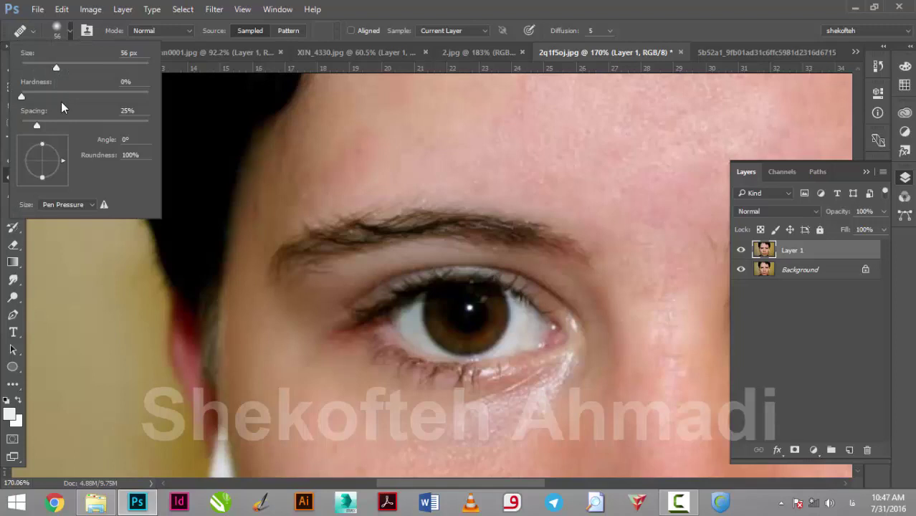
left_click(58, 123)
key("Return")
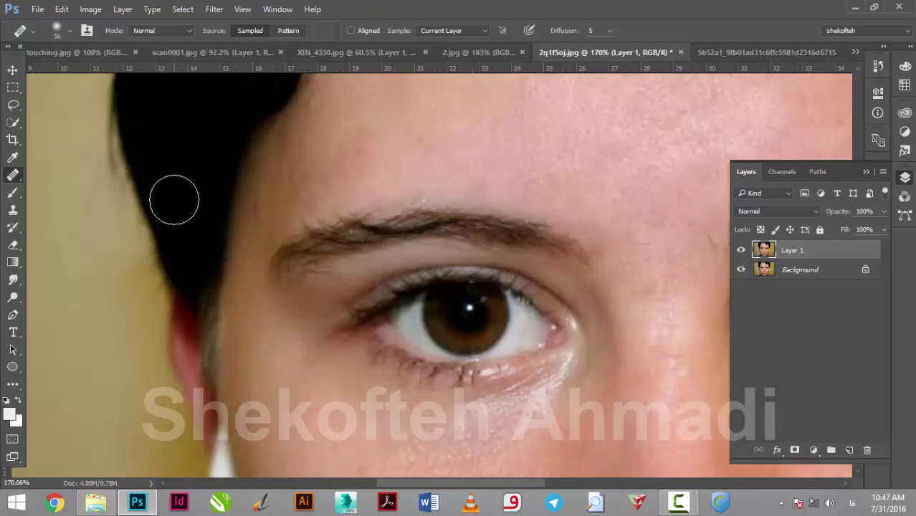
left_click(138, 180)
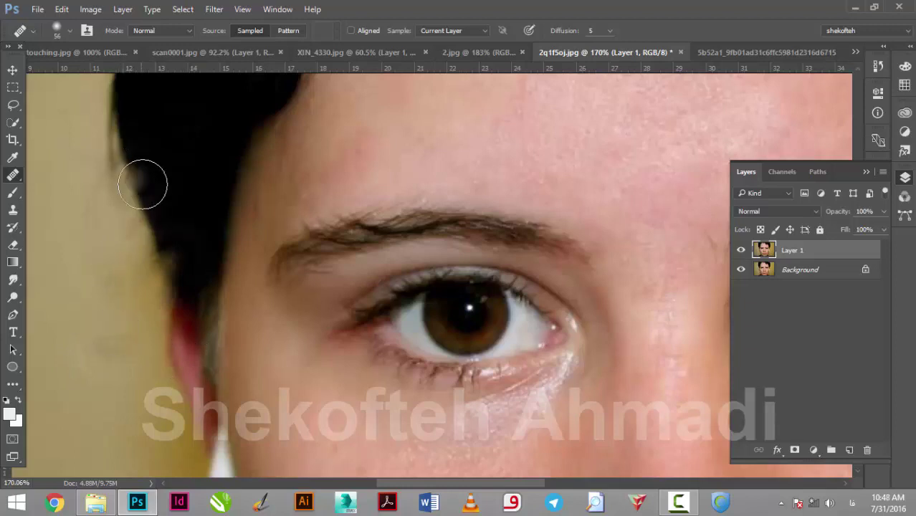
key("ctrl+z")
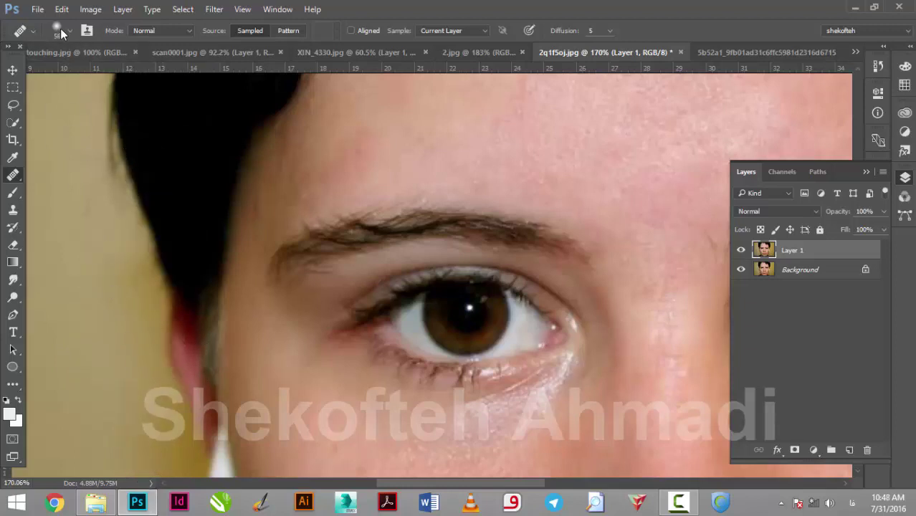
Lower the brush spacing to 32% and tilt and flatten the tip into an ellipse.
left_click(70, 32)
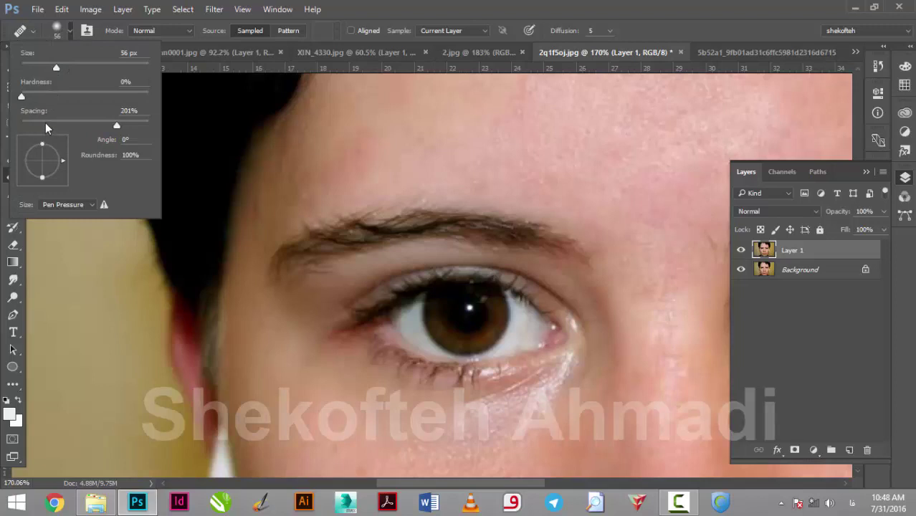
left_click(45, 123)
left_click(62, 150)
left_click_drag(50, 176, 48, 177)
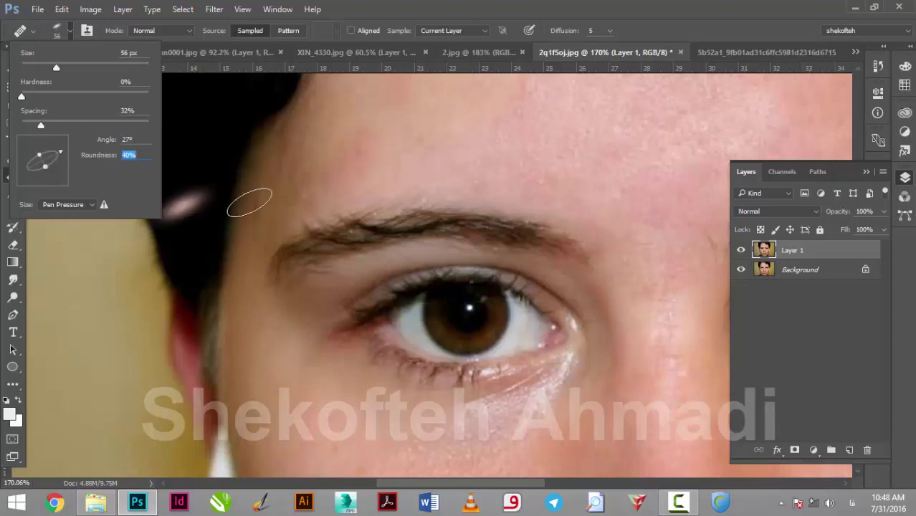
left_click(273, 197)
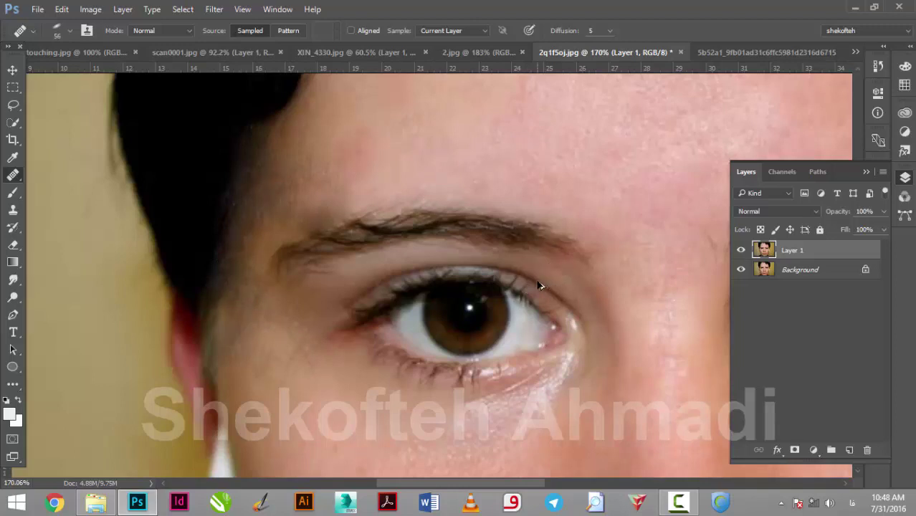
Set the brush tip angle to 63° and roundness to 49%, with pen-pressure size variation.
left_click(71, 31)
left_click_drag(45, 169, 45, 167)
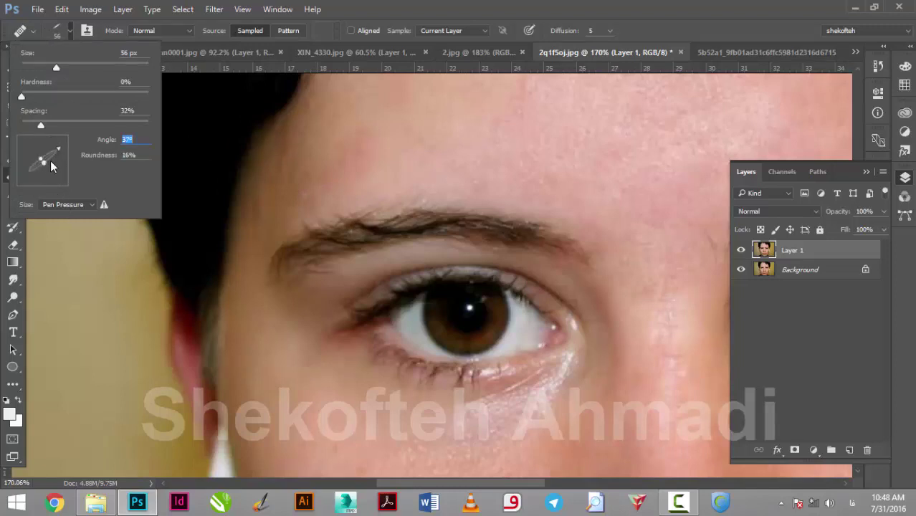
left_click_drag(51, 180, 51, 188)
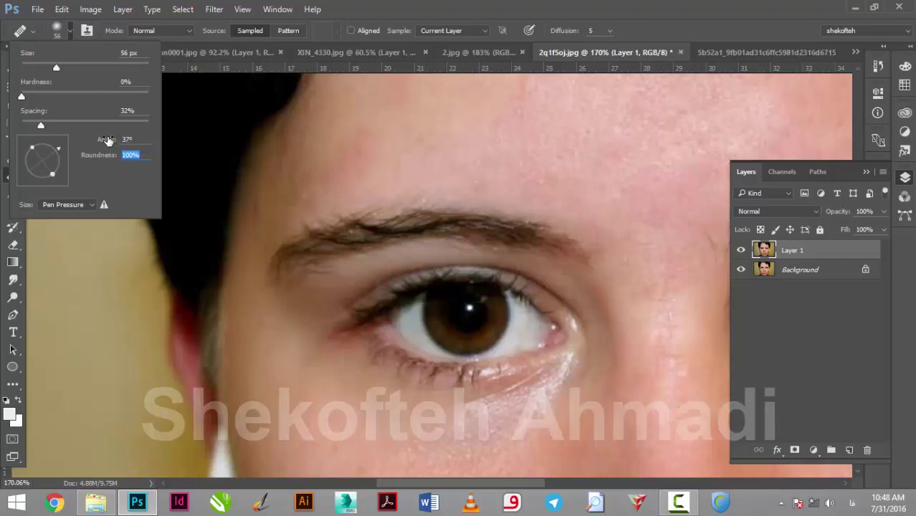
type("63")
key("Tab")
left_click_drag(58, 168, 46, 170)
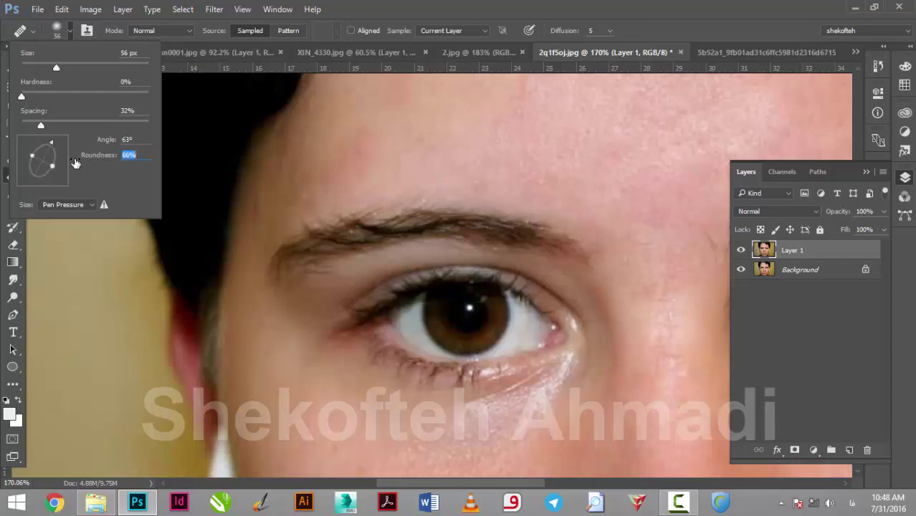
left_click(56, 205)
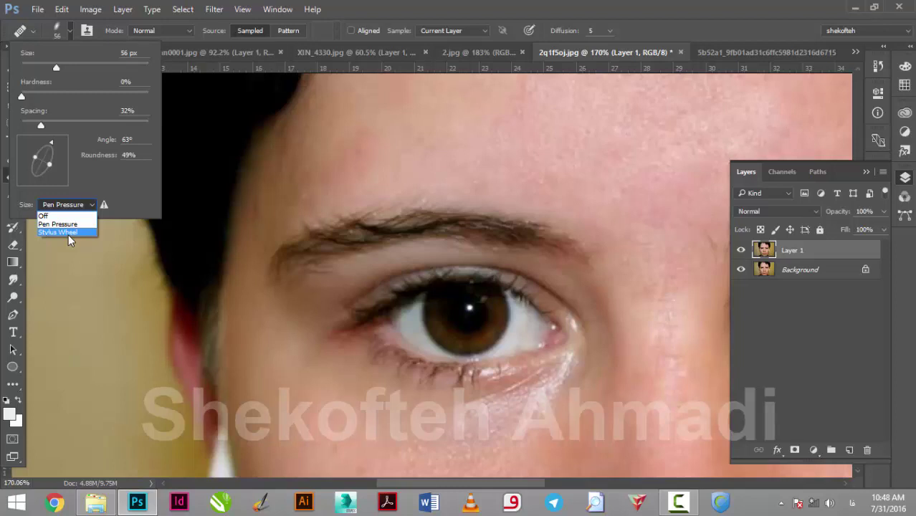
left_click(423, 6)
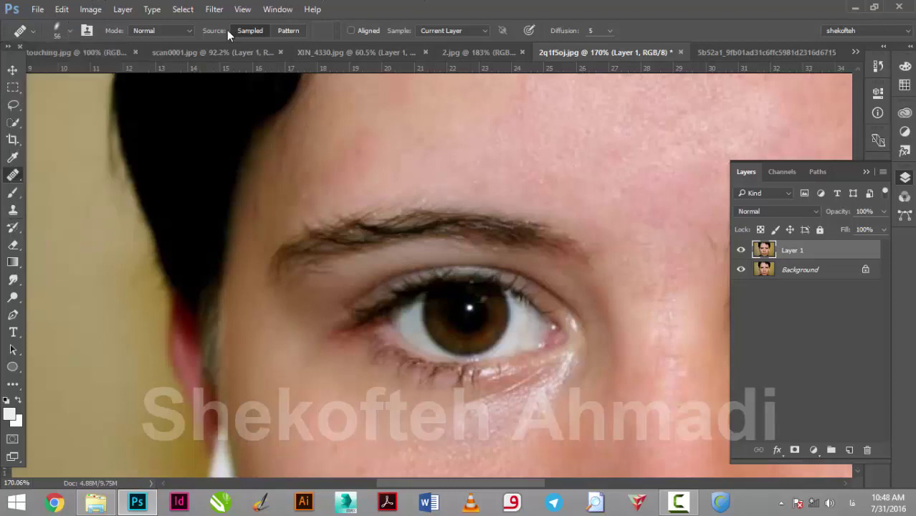
Paint a pattern-source healing stroke along the eyebrow, then undo the hatched result.
left_click(288, 31)
mouse_move(348, 208)
left_mouse_down()
mouse_move(587, 260)
mouse_move(599, 276)
left_mouse_up()
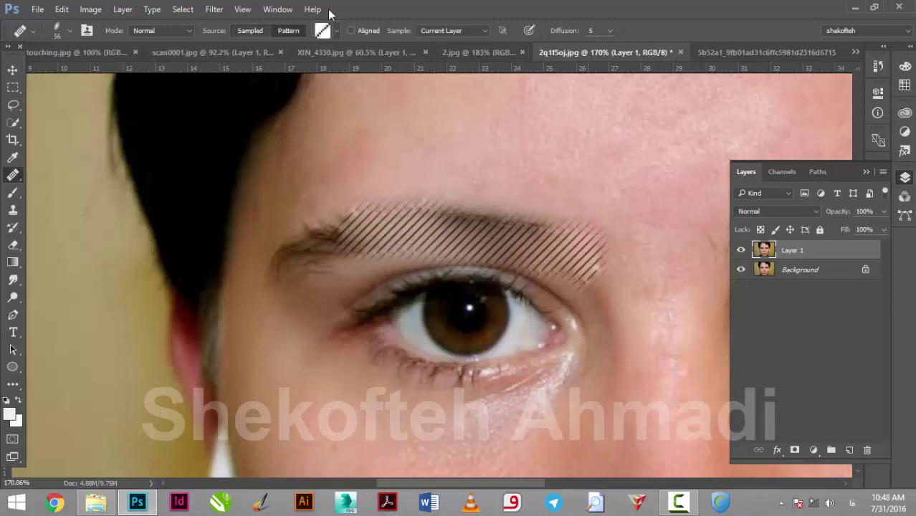
left_click_drag(352, 213, 343, 200)
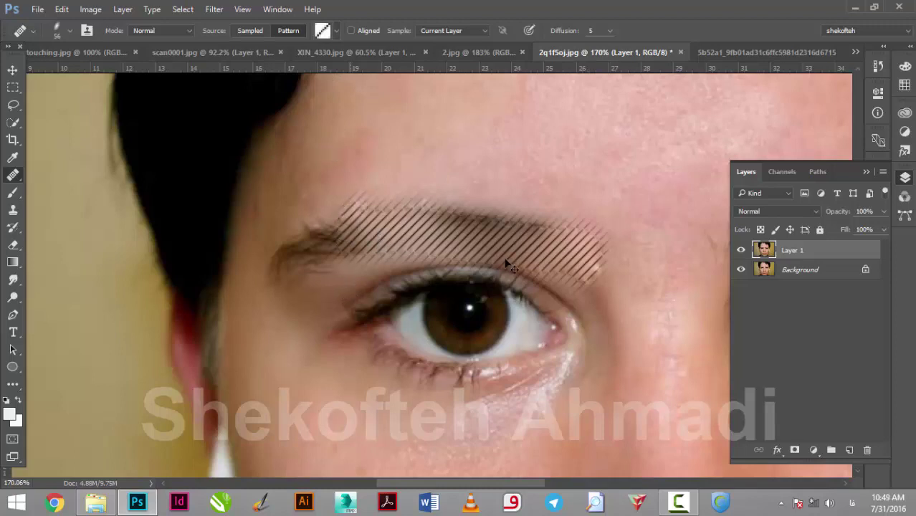
left_click(13, 71)
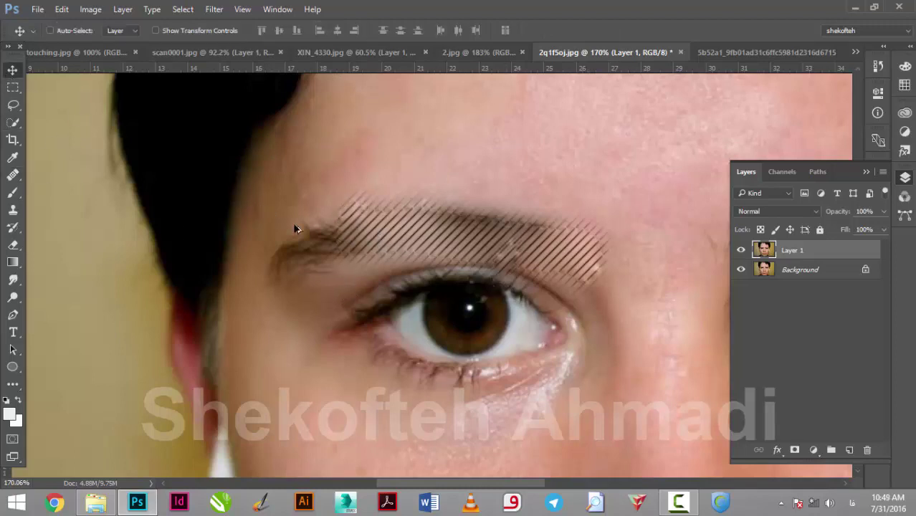
key("ctrl+z")
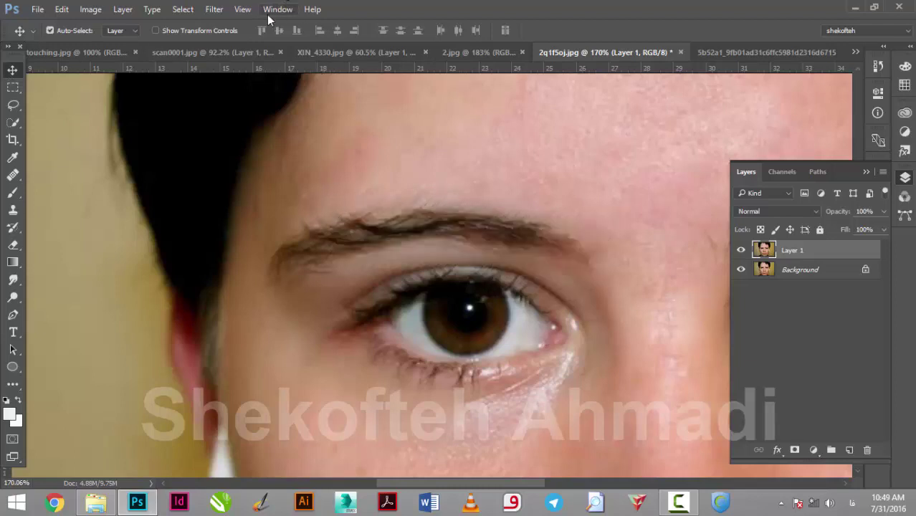
Paint the dotted pattern across the brow and forehead, then zoom out to 66.7%.
key("j")
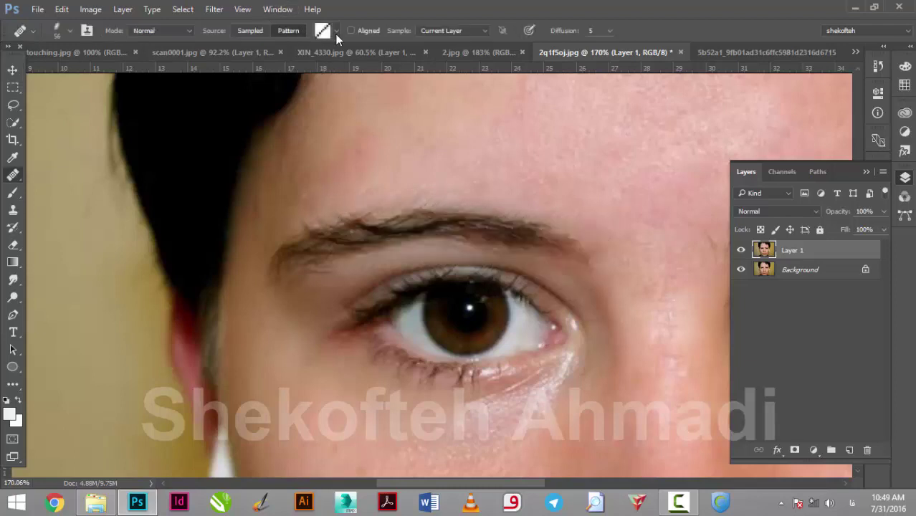
left_click(336, 32)
left_click(307, 60)
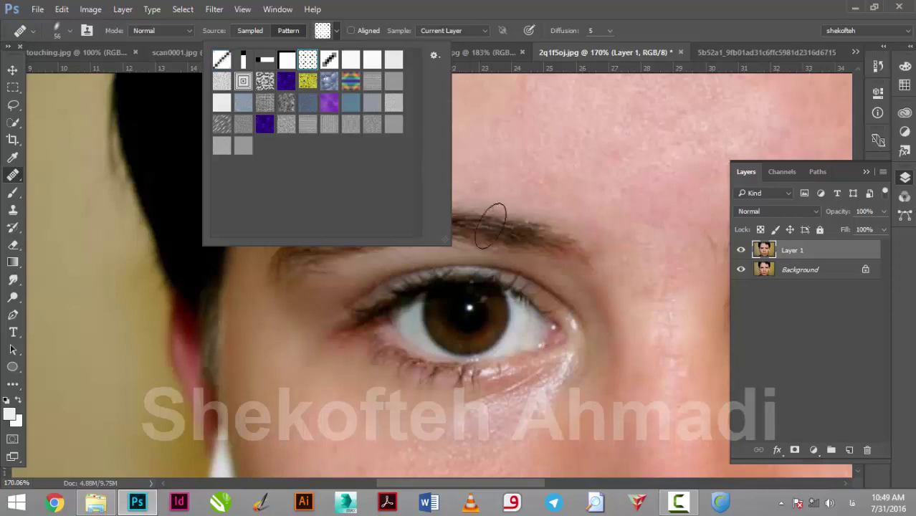
mouse_move(491, 226)
left_mouse_down()
mouse_move(634, 187)
mouse_move(261, 242)
mouse_move(590, 330)
left_mouse_up()
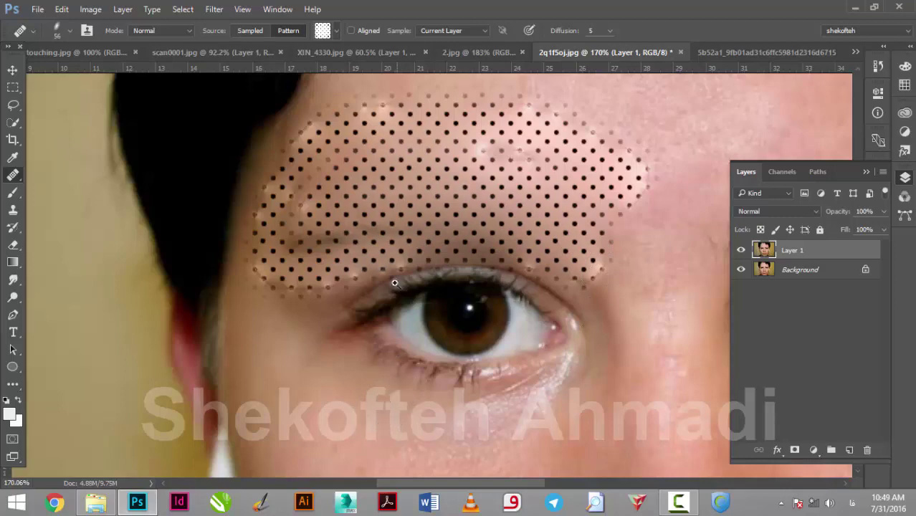
key("ctrl+minus")
key("ctrl+minus")
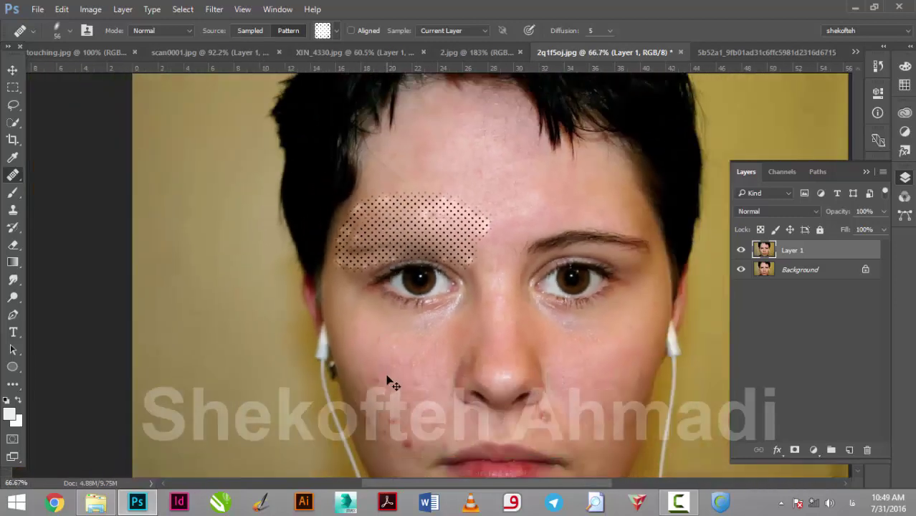
Undo the dotted pattern and make the brush tip 100% round.
key("ctrl+z")
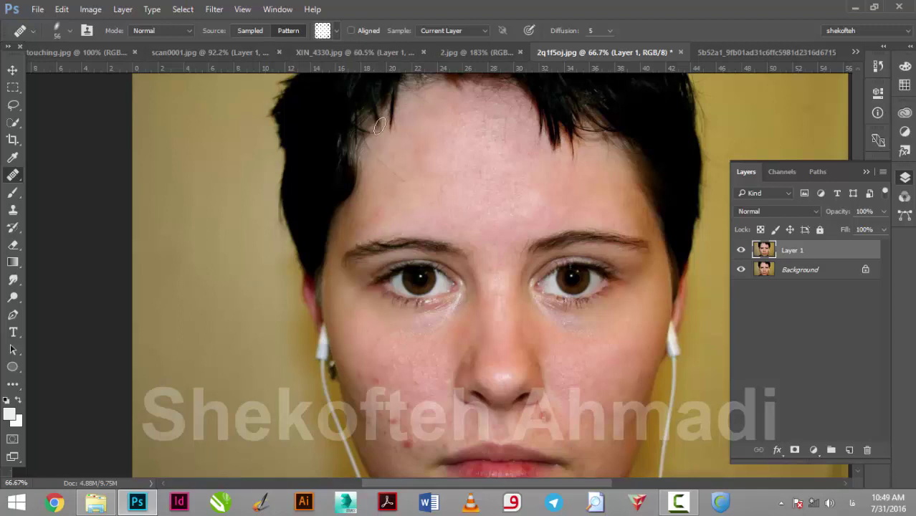
left_click(69, 31)
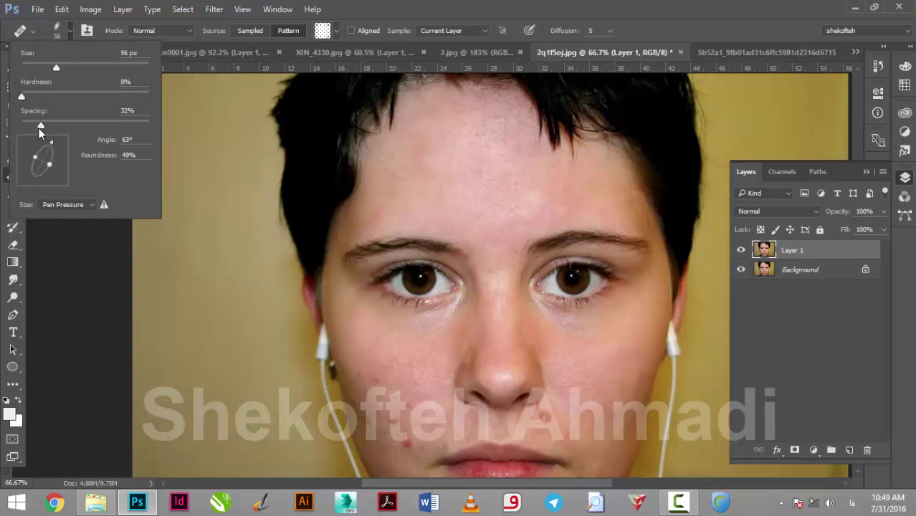
left_click_drag(48, 166, 119, 204)
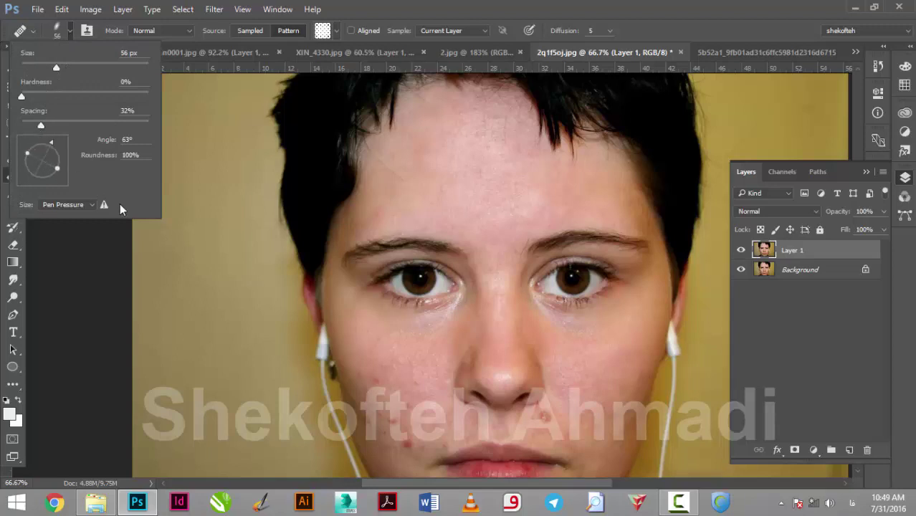
left_click(131, 140)
key("Return")
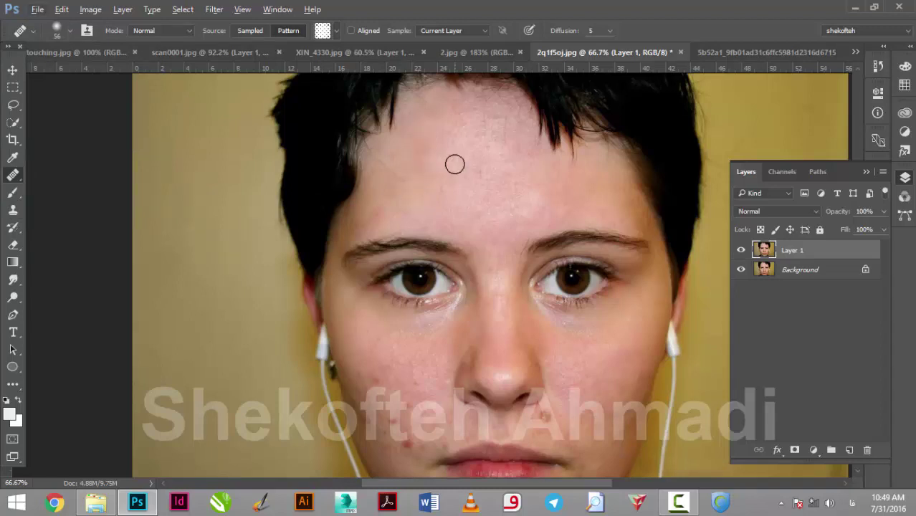
Use the Healing Brush with a Sampled source to heal eyebrow ends and the cheek mole, then undo.
right_click(22, 185)
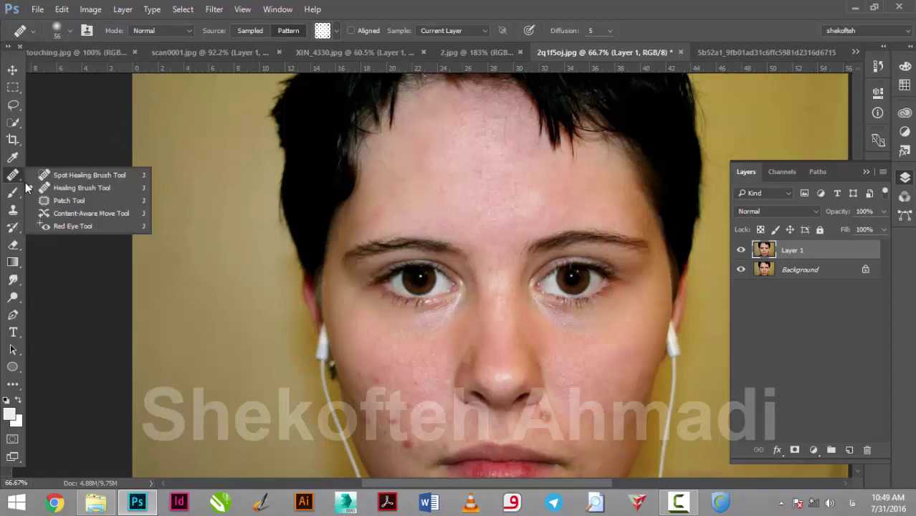
left_click(72, 190)
left_click(417, 147)
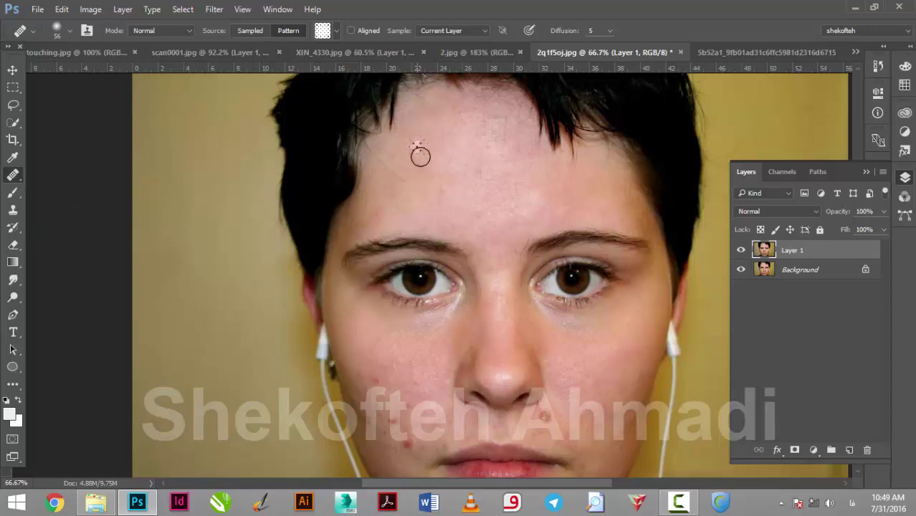
left_click(256, 32)
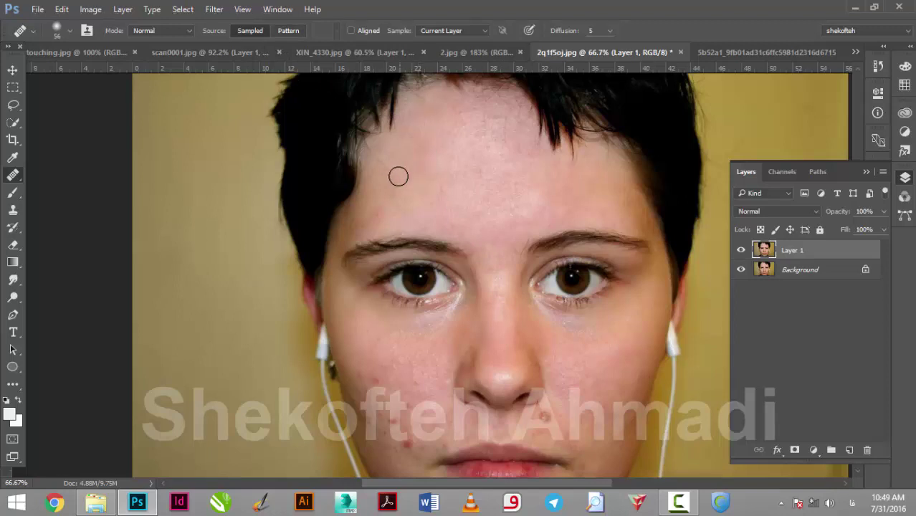
left_click(378, 167)
left_click_drag(379, 241, 430, 243)
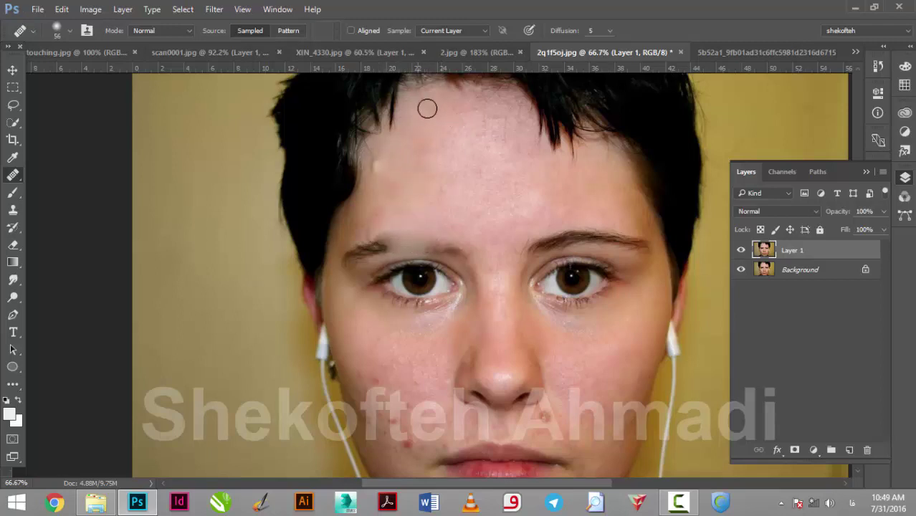
left_click_drag(534, 247, 553, 238)
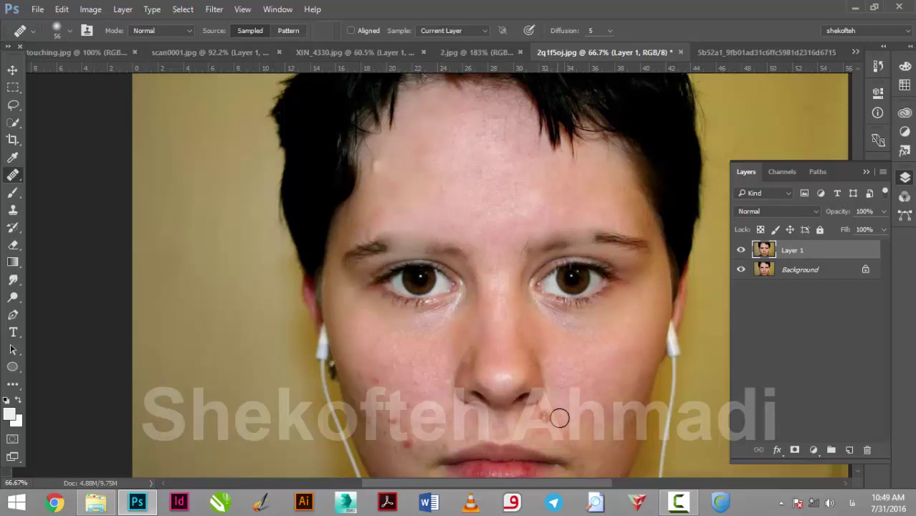
left_click_drag(558, 417, 541, 415)
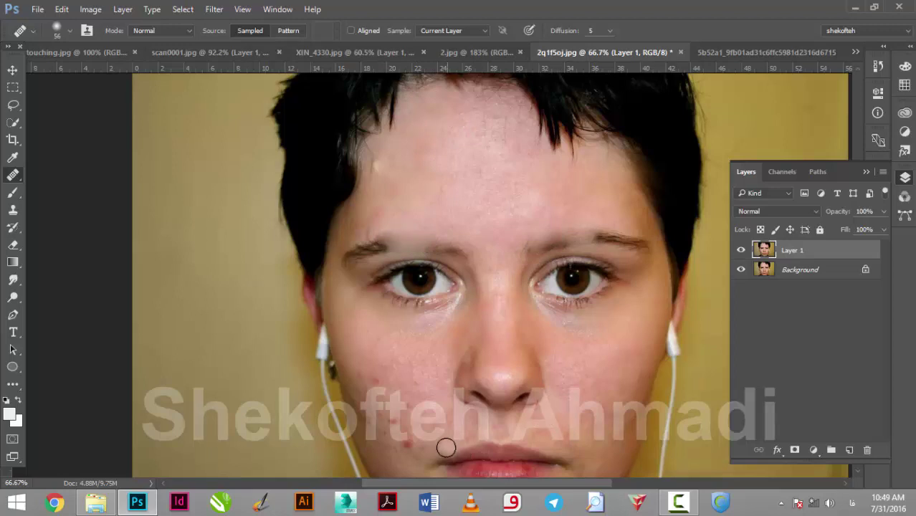
key("ctrl+alt+z")
key("ctrl+alt+z")
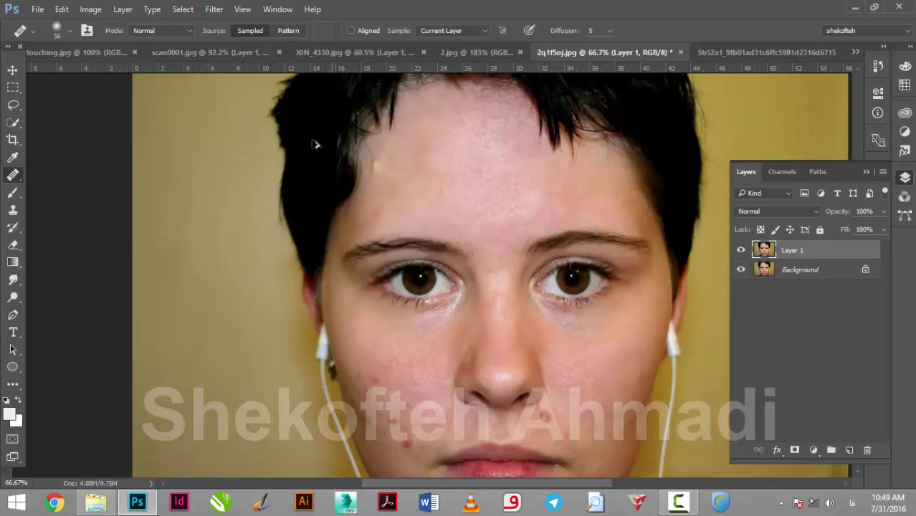
Turn Aligned off and heal the spot above the left eyebrow and the nose blemish.
left_click(352, 30)
key("ctrl+shift+z")
left_click(432, 114, "alt")
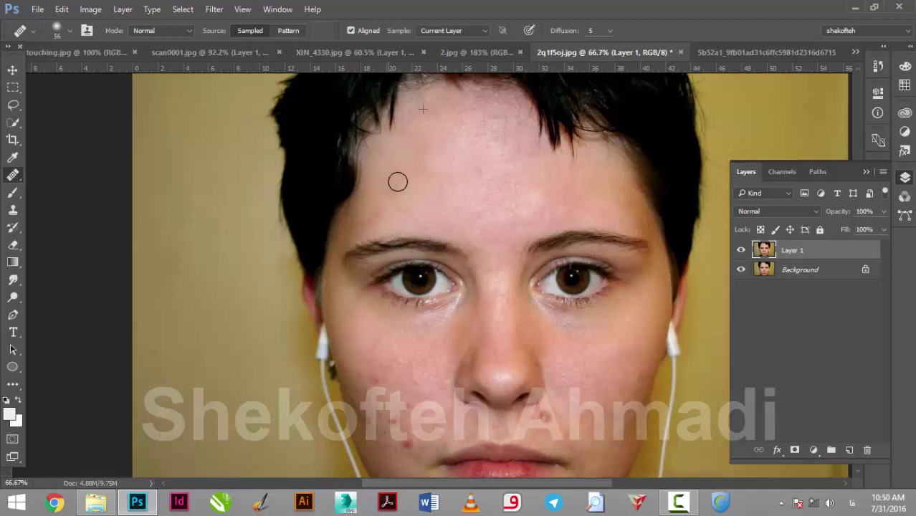
left_click(419, 233)
left_click_drag(484, 327, 482, 334)
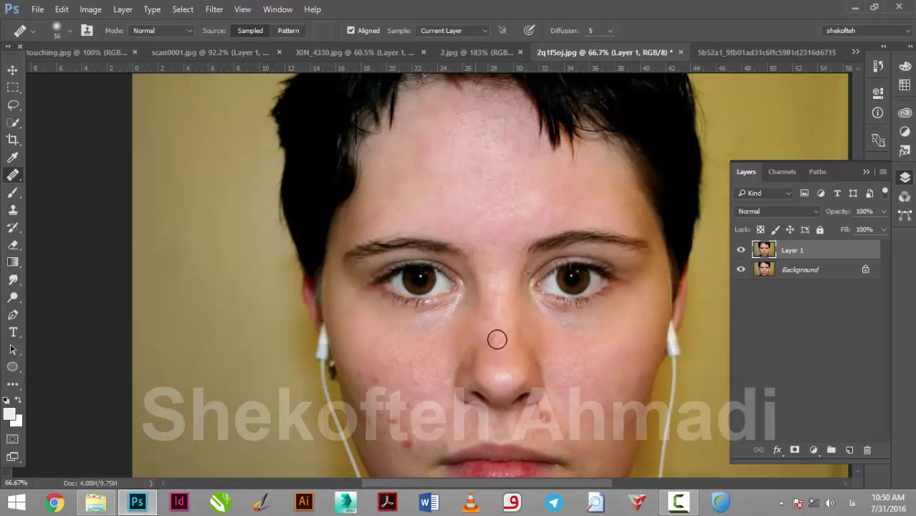
left_click_drag(544, 406, 548, 418)
key("ctrl+z")
left_click(433, 31)
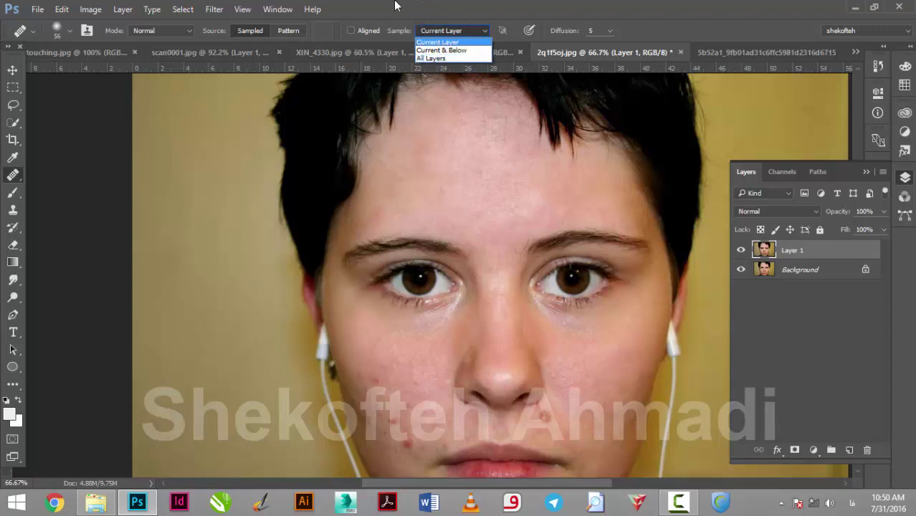
Add an empty Layer 2, hide Layer 1, and set Sample to All Layers.
left_click(449, 6)
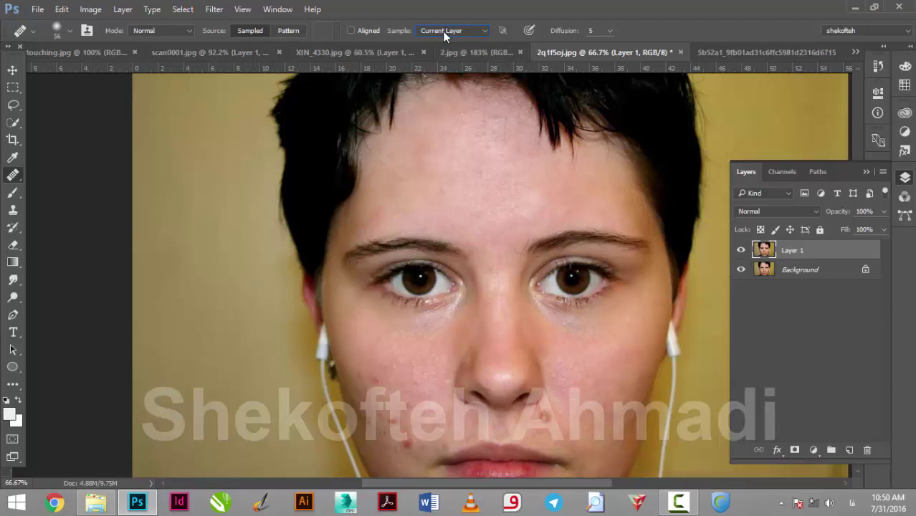
left_click(849, 449)
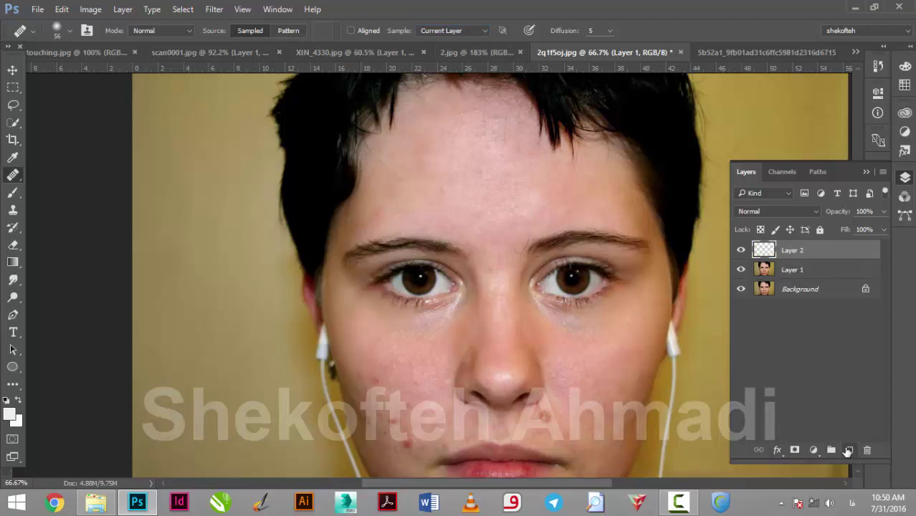
left_click(741, 270)
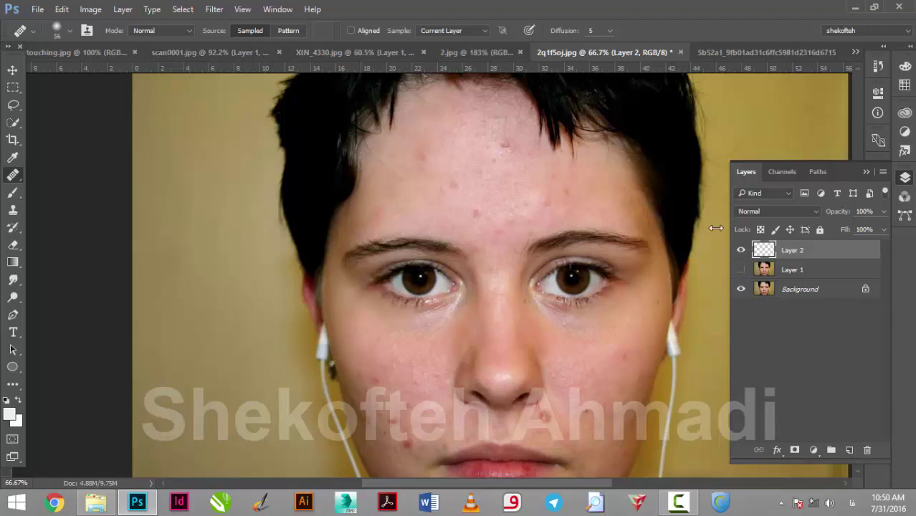
left_click(451, 31)
left_click(444, 59)
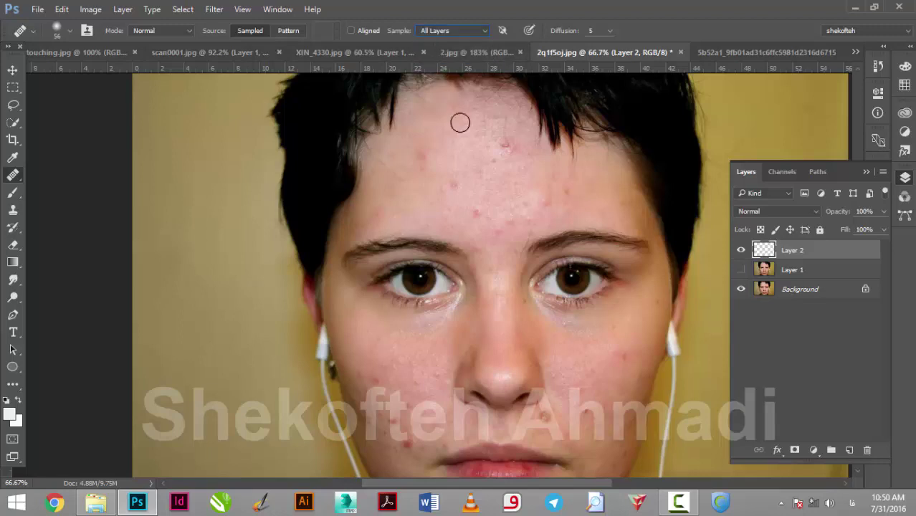
Heal five small blemishes on the forehead onto Layer 2.
left_click(432, 196)
left_click(452, 184)
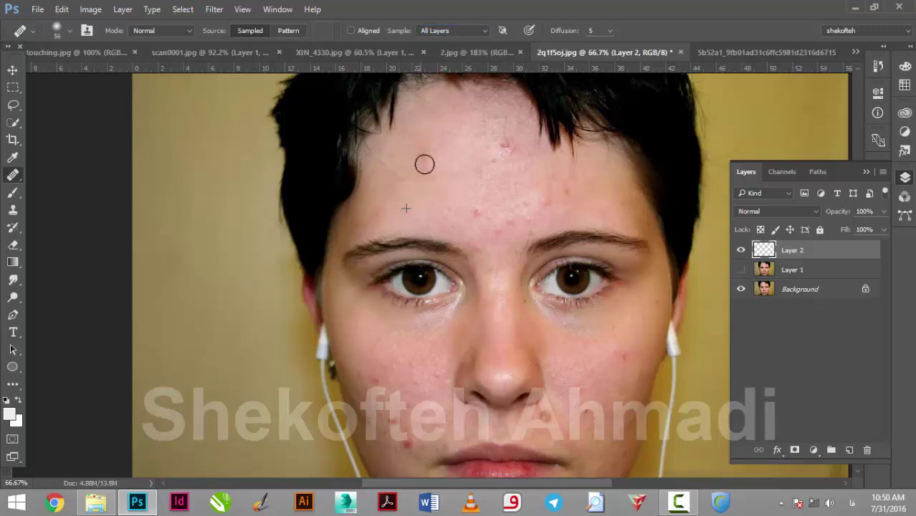
left_click(423, 156)
left_click(399, 175)
left_click(474, 215)
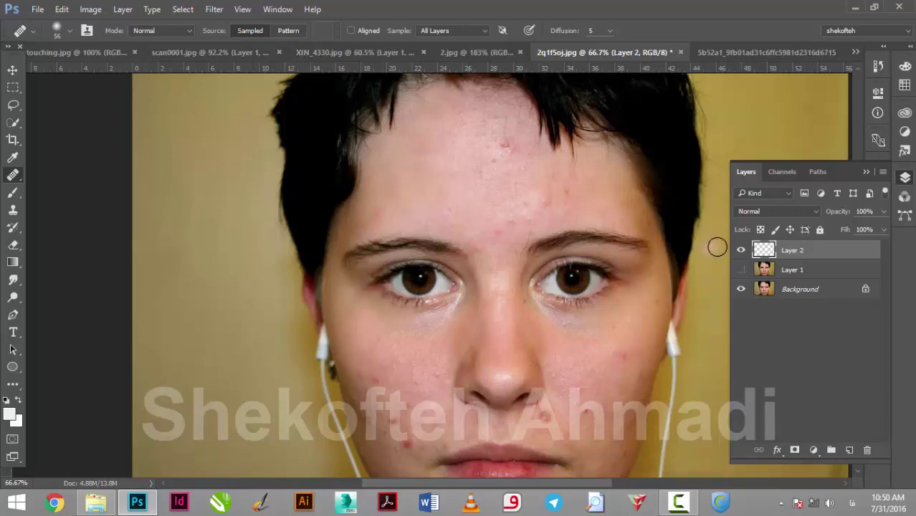
Toggle Background and Layer 2 visibility to compare, then enable Ignore Adjustment Layers.
left_click(740, 288)
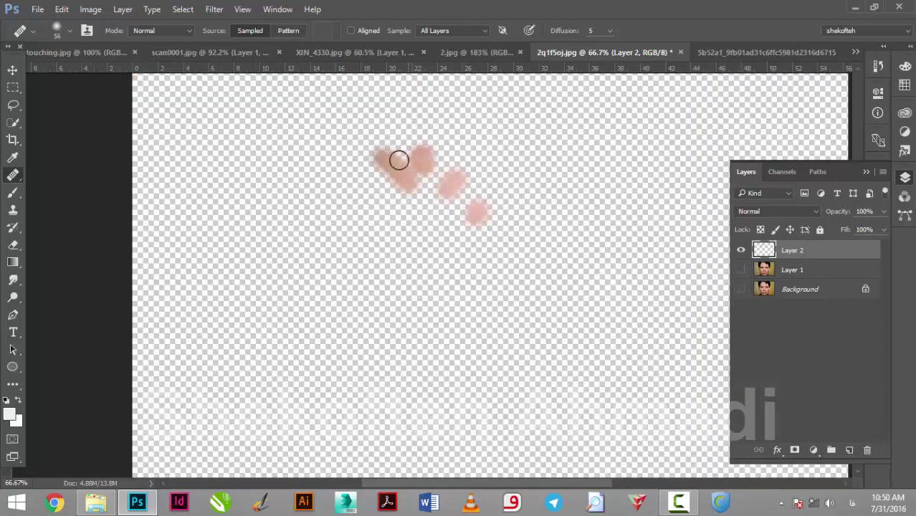
left_click(741, 289)
left_click(742, 257)
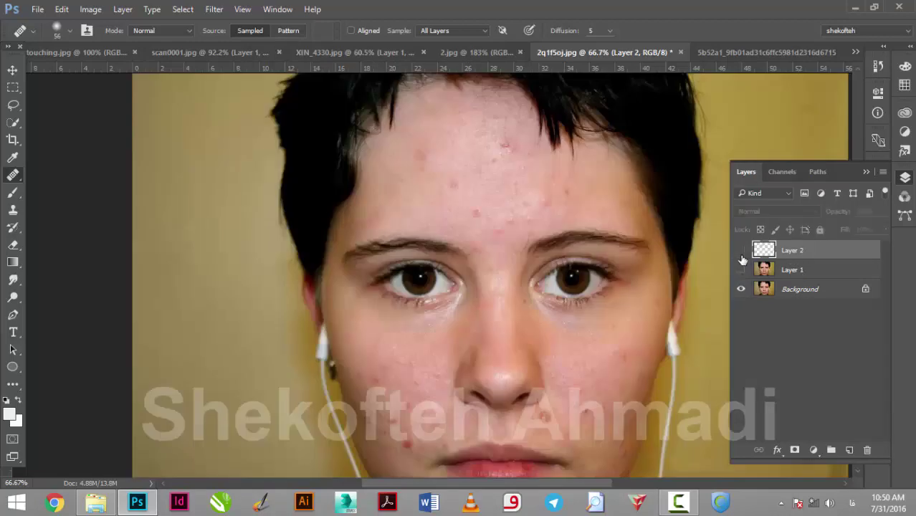
left_click(742, 250)
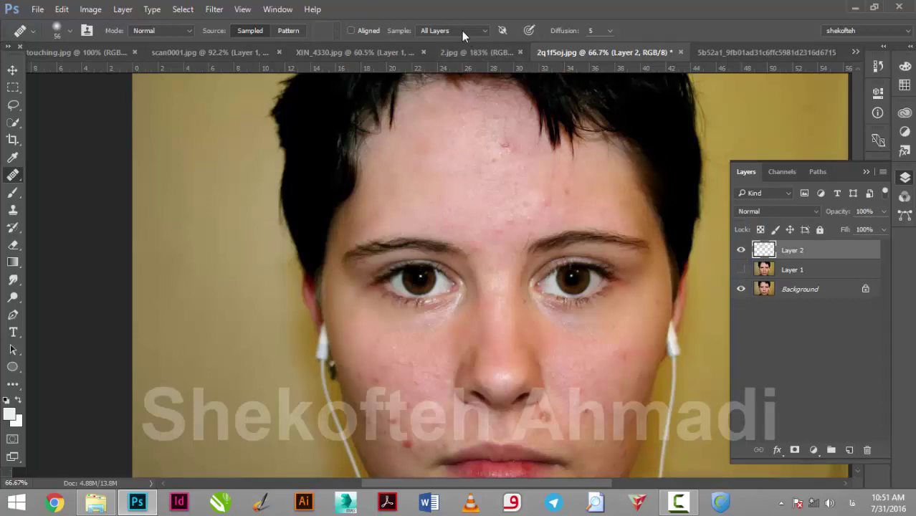
left_click(504, 30)
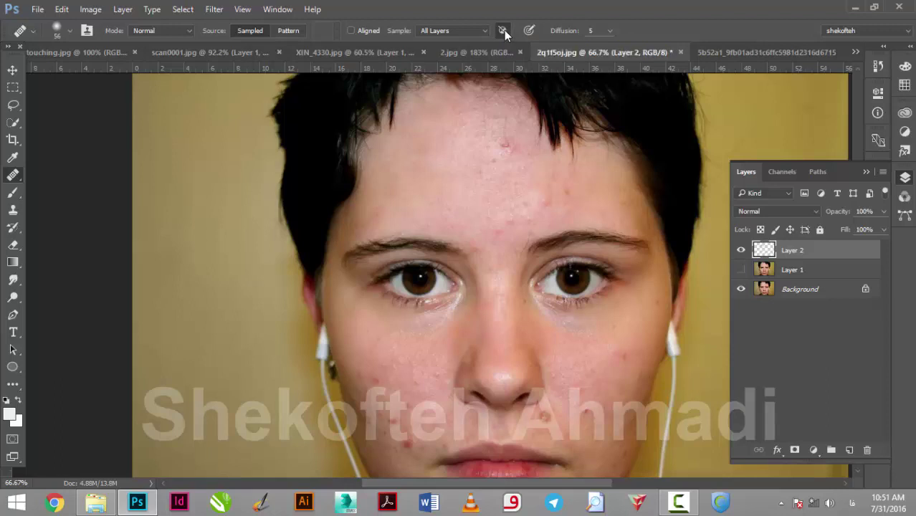